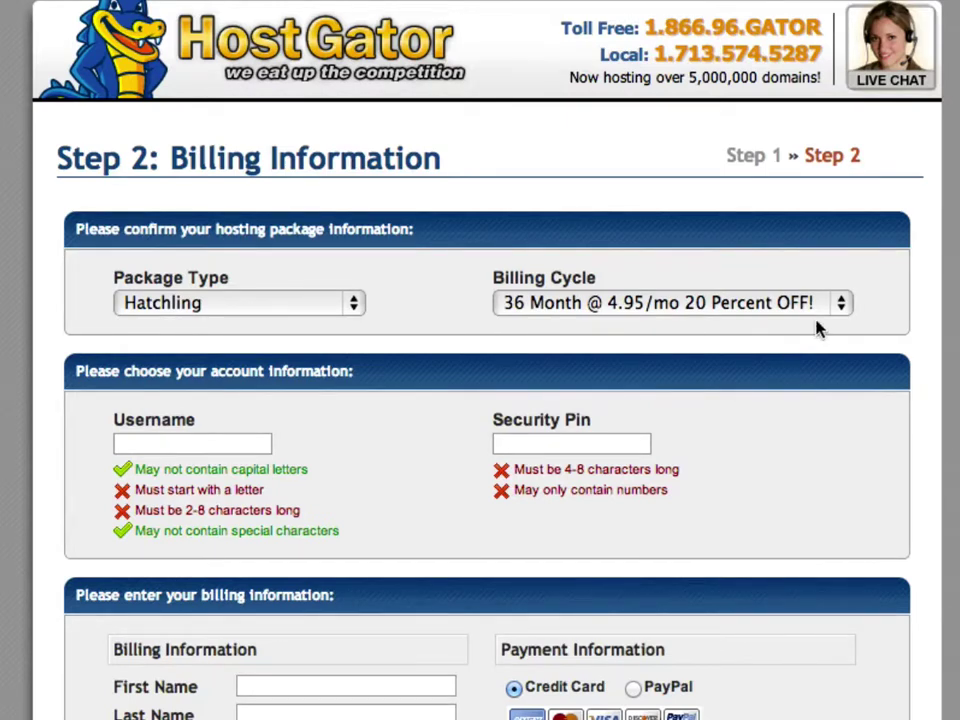
# - Keep the 36 Month billing cycle on the HostGator Hatchling order
pyautogui.click(843, 304)
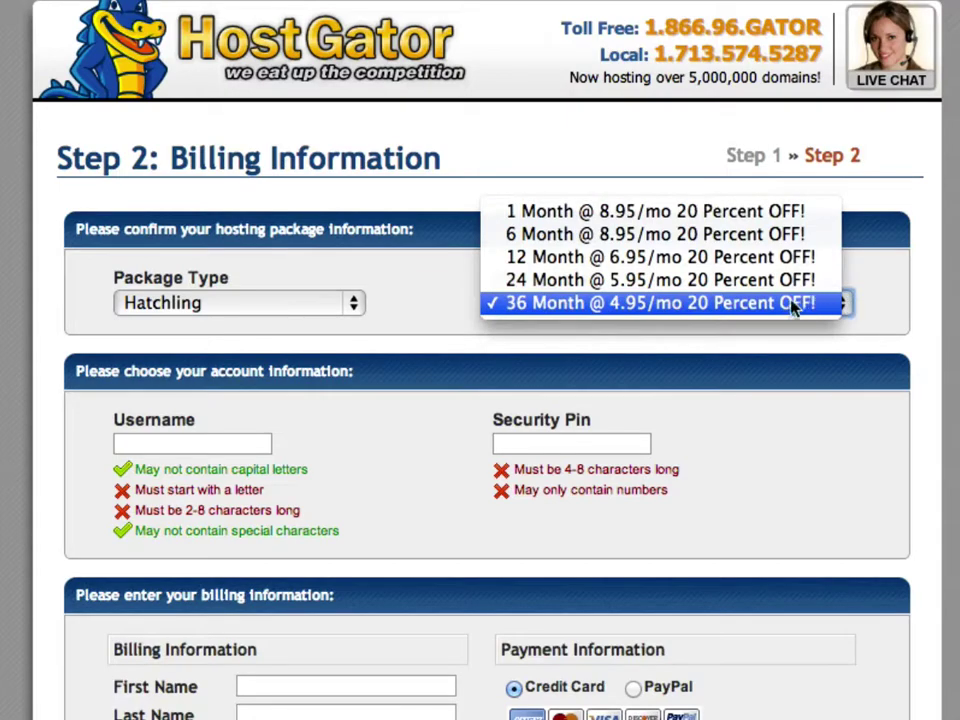
pyautogui.click(776, 355)
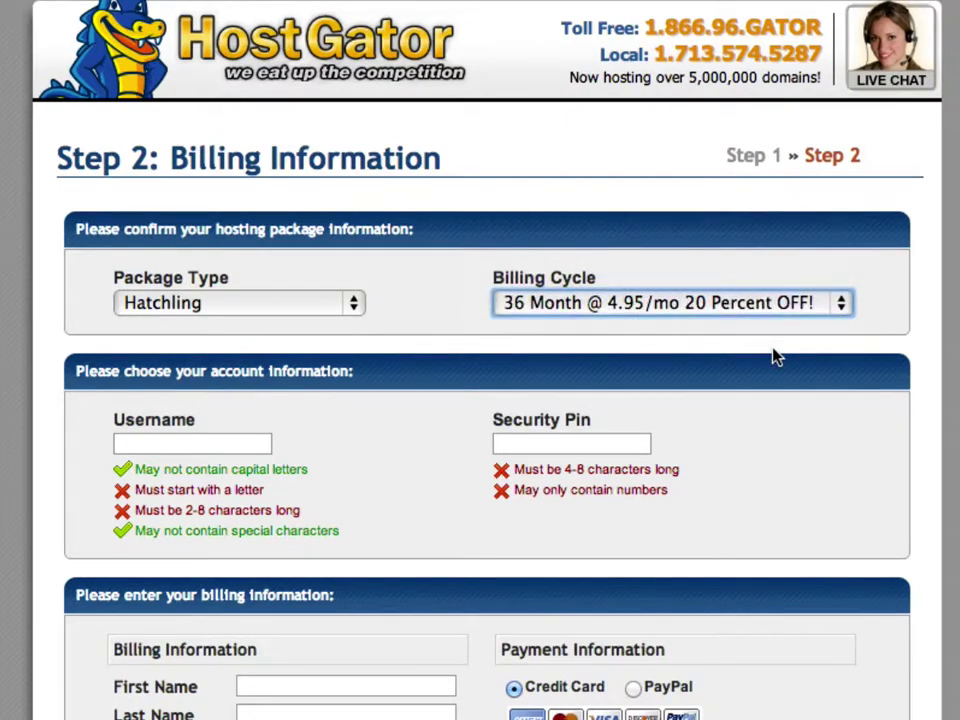
pyautogui.scroll(-10, 776, 357)
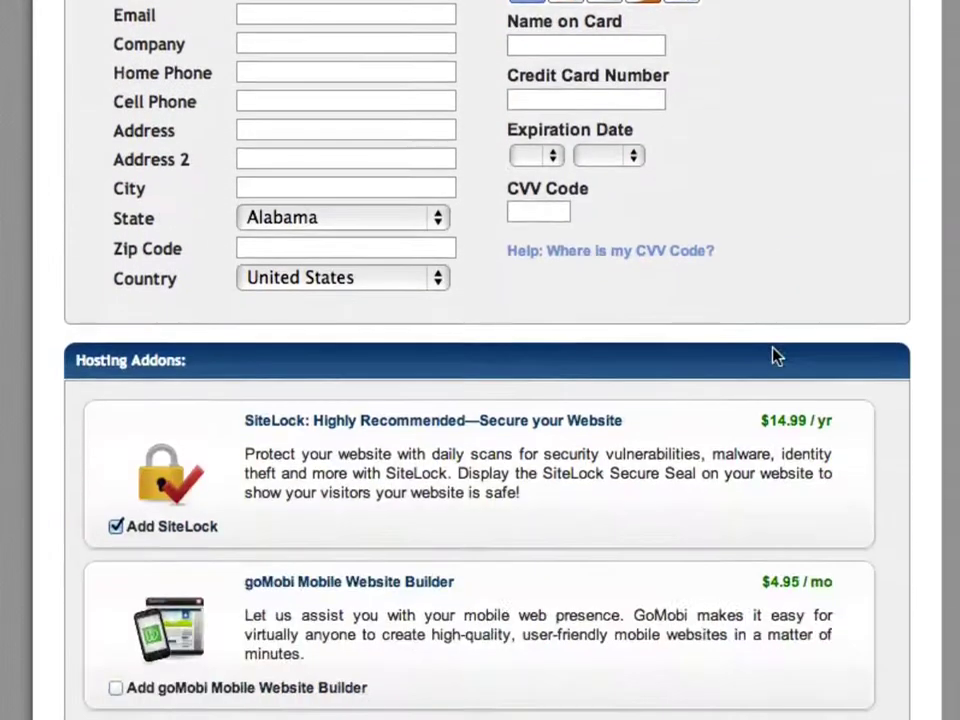
pyautogui.scroll(-7, 776, 357)
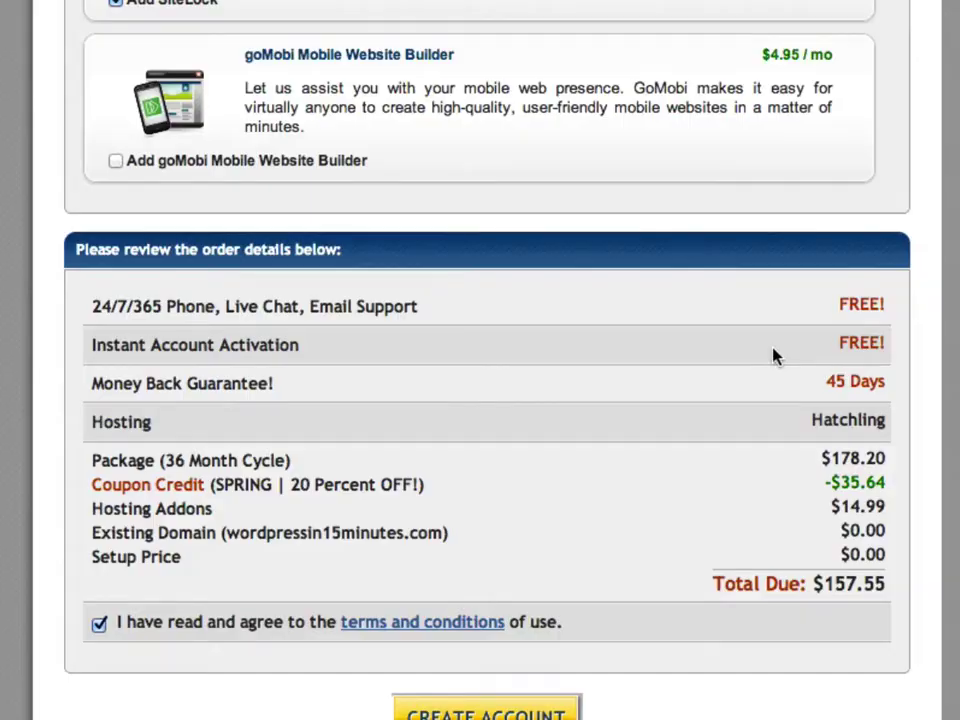
pyautogui.scroll(5, 776, 357)
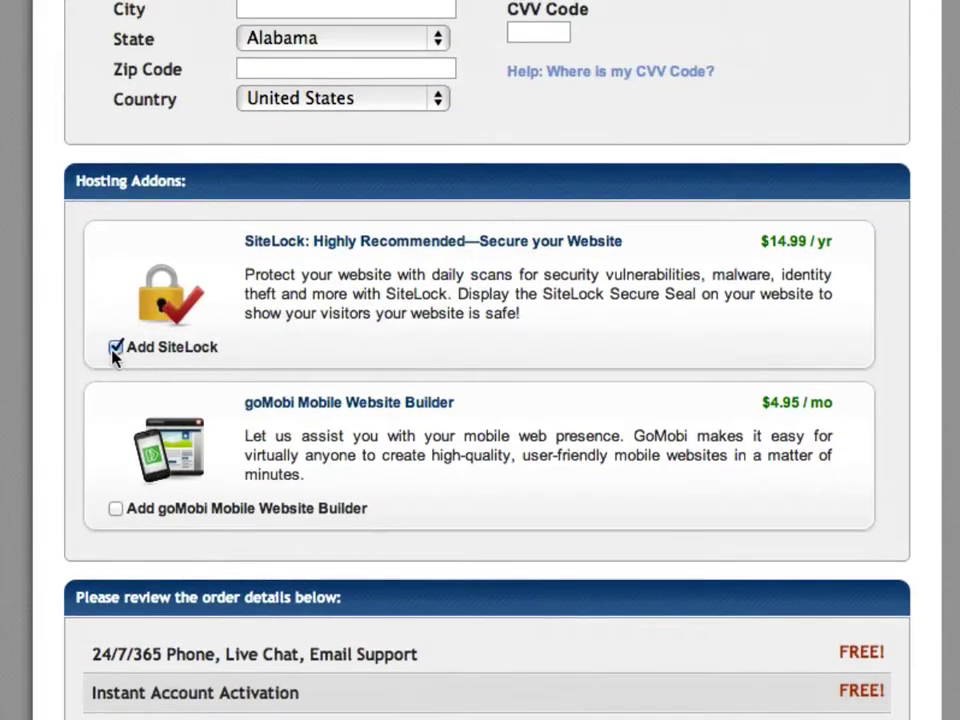
# - Uncheck the SiteLock add-on and confirm the total due is now $142.56
pyautogui.click(115, 349)
pyautogui.scroll(-3, 381, 261)
pyautogui.scroll(-1, 381, 260)
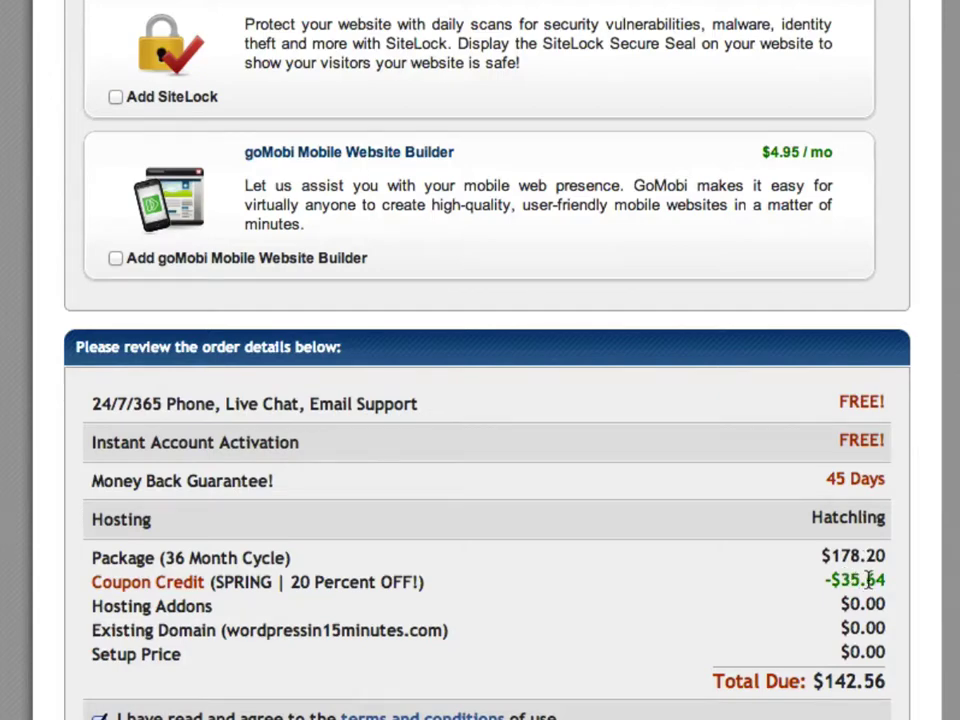
pyautogui.moveTo(813, 682); pyautogui.dragTo(893, 690)
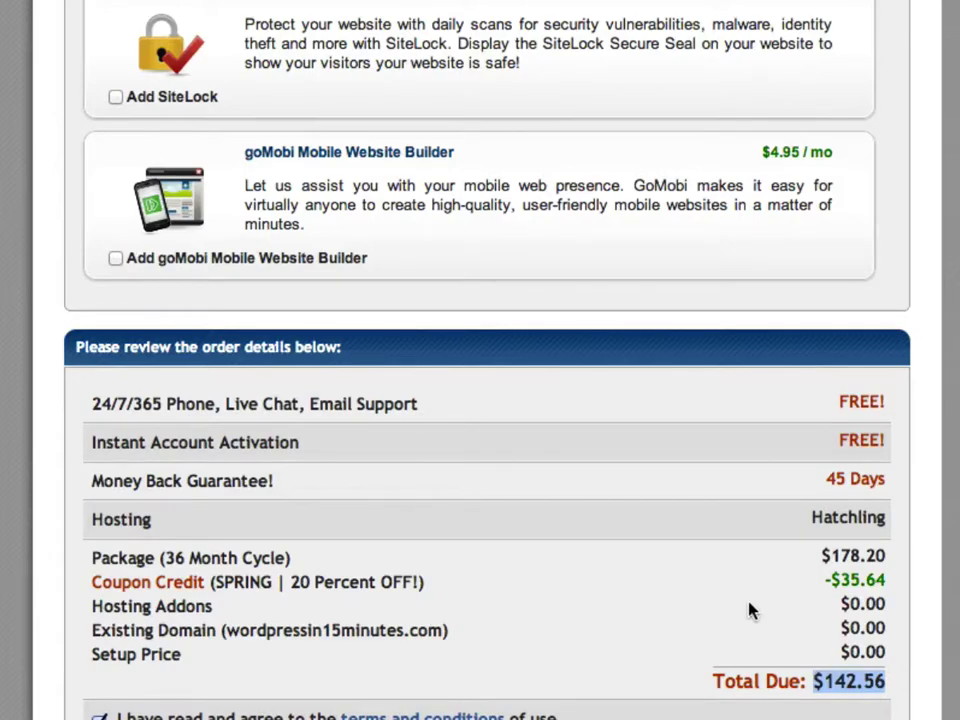
pyautogui.scroll(15, 750, 610)
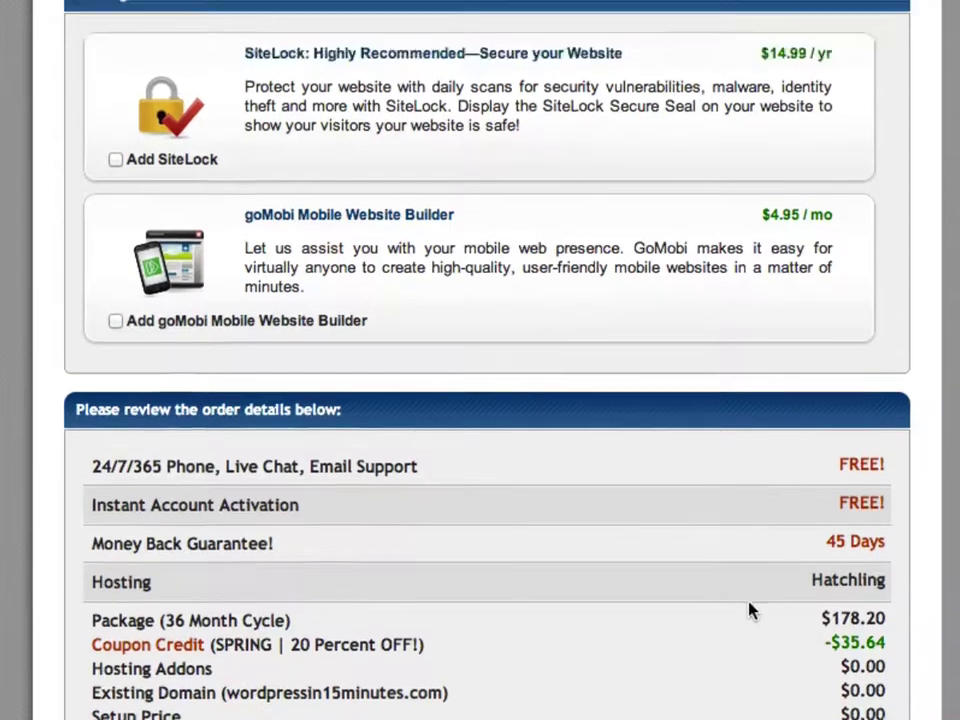
pyautogui.scroll(1, 750, 610)
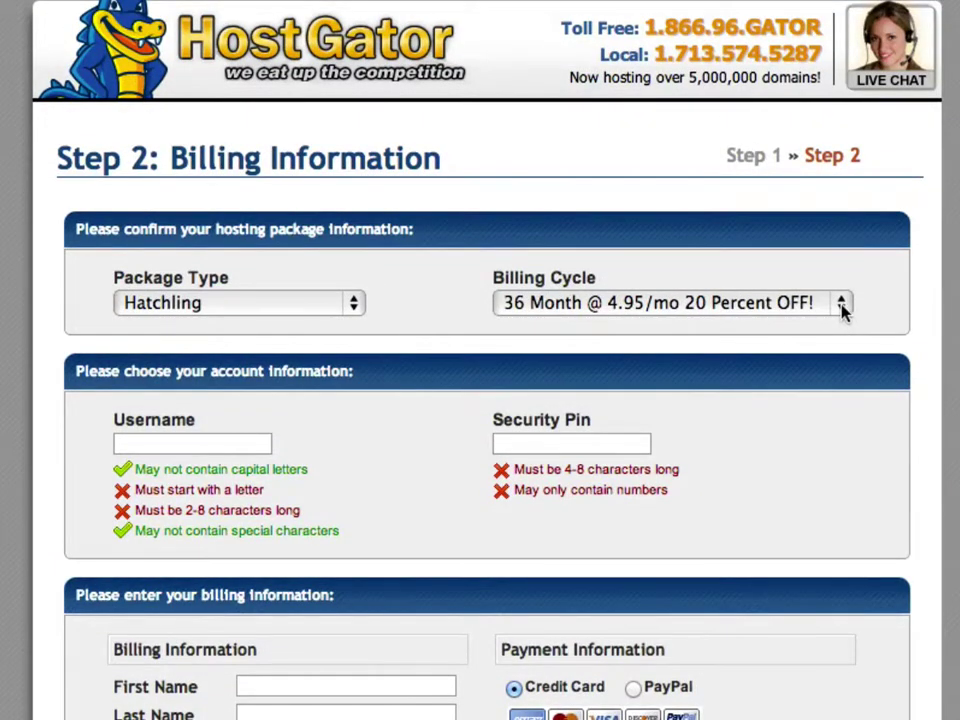
# - Change the billing cycle to 1 Month @ 8.95/mo
pyautogui.click(841, 306)
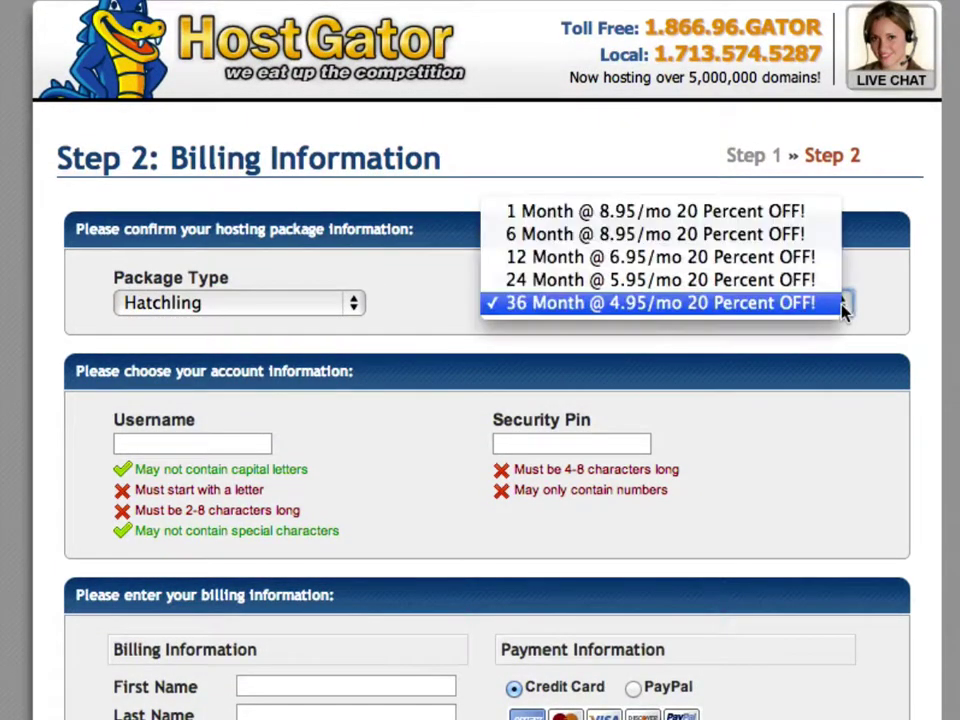
pyautogui.click(745, 212)
pyautogui.scroll(-10, 831, 476)
pyautogui.scroll(-8, 831, 476)
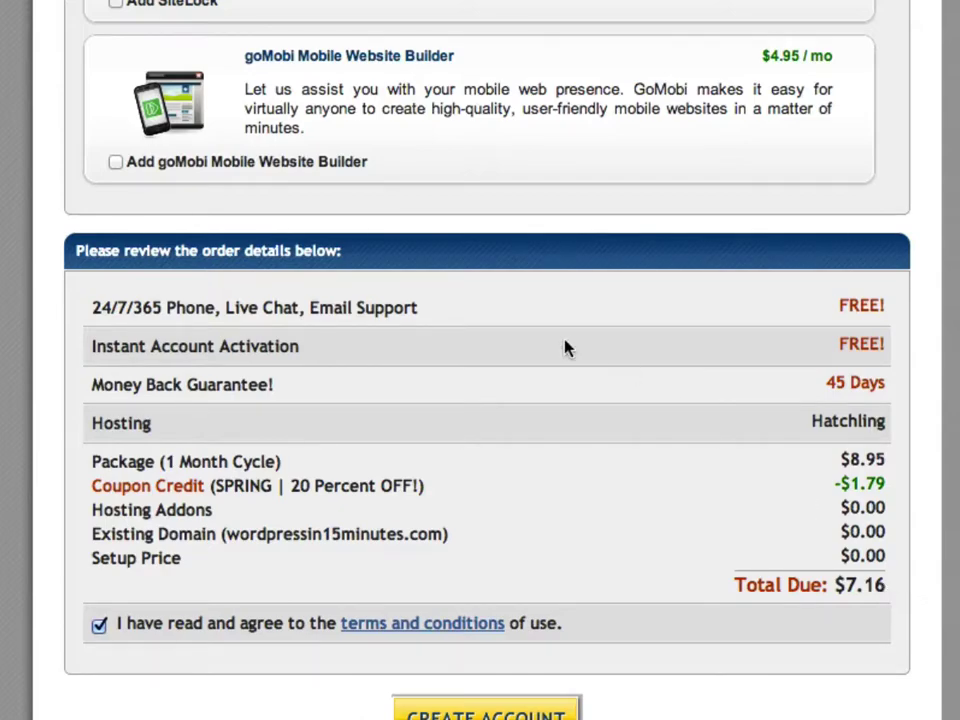
pyautogui.scroll(10, 565, 347)
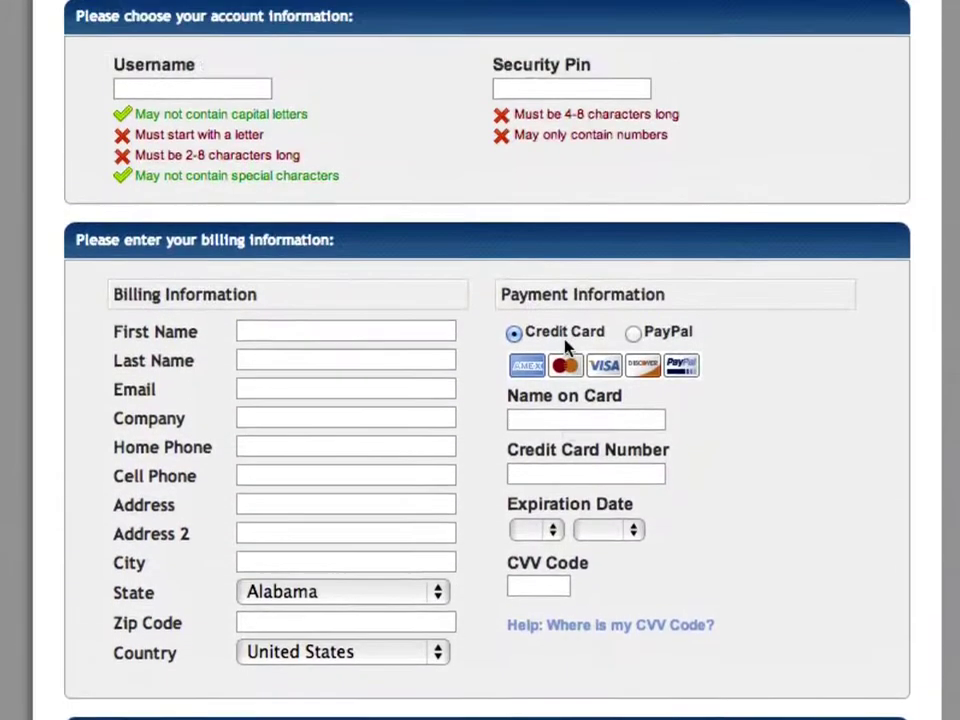
pyautogui.scroll(2, 565, 347)
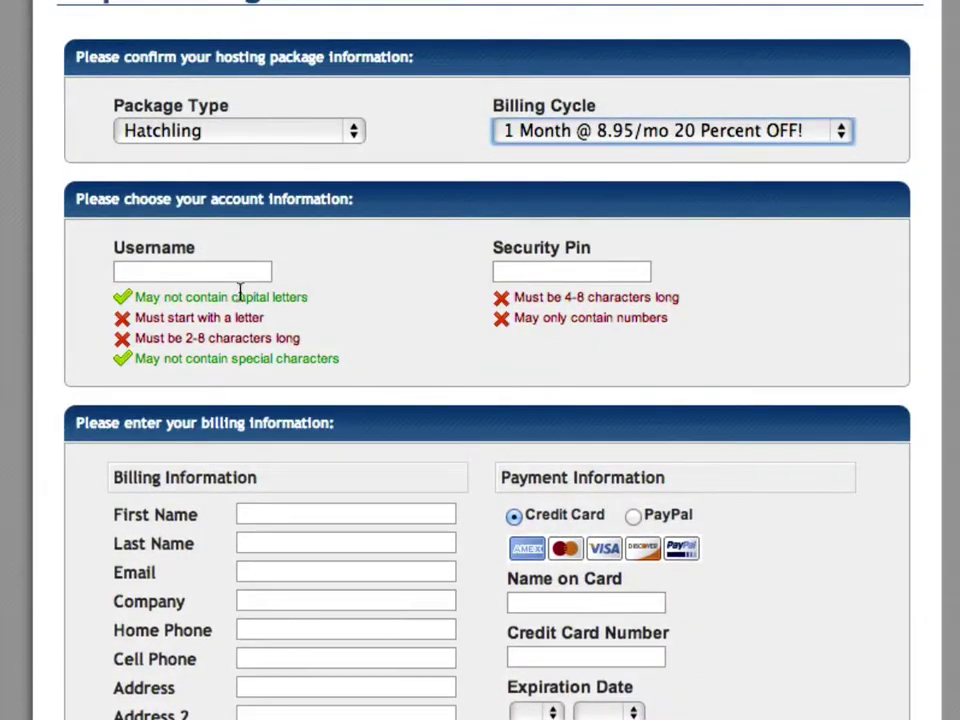
# - Start on the account username, leave SiteLock unchecked, and review the $7.16 total due
pyautogui.click(232, 271)
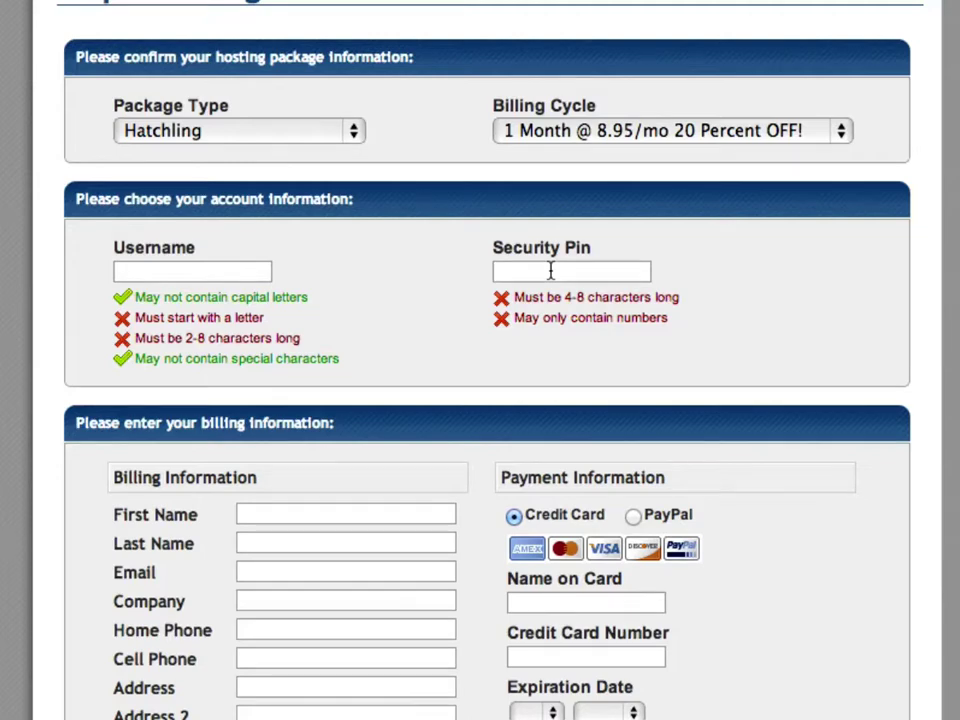
pyautogui.scroll(-5, 760, 354)
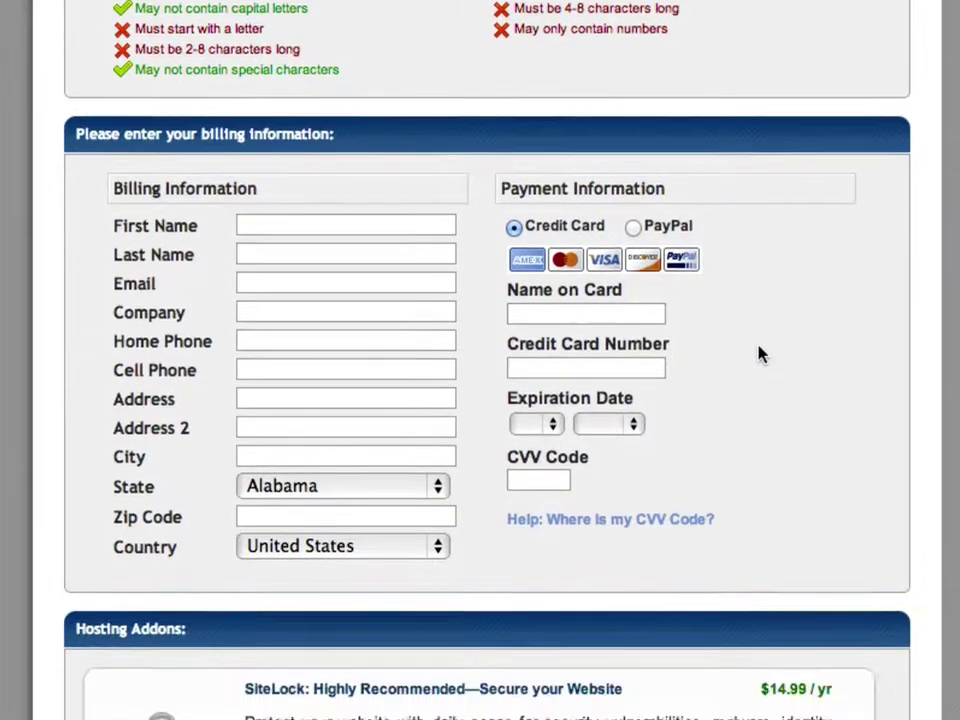
pyautogui.scroll(-2, 760, 354)
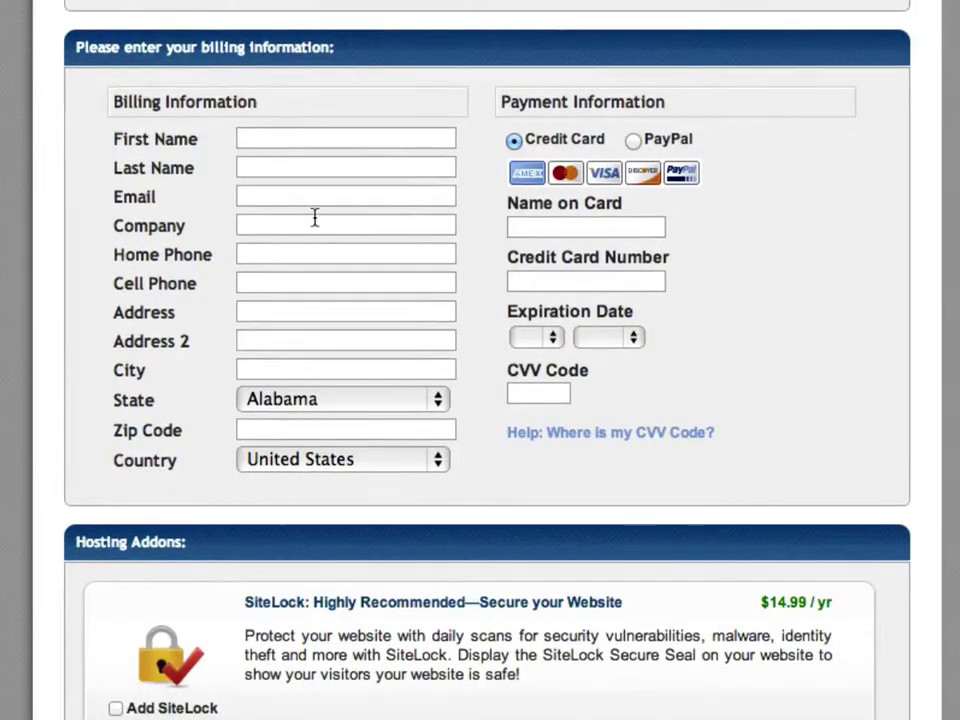
pyautogui.scroll(-7, 314, 217)
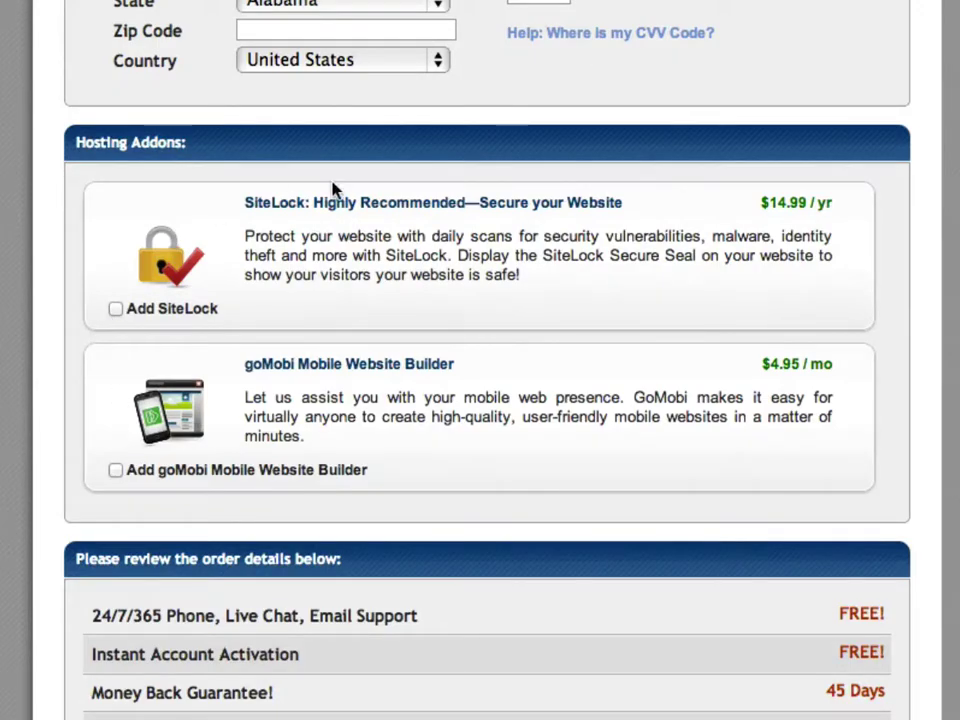
pyautogui.click(116, 310)
pyautogui.click(116, 310)
pyautogui.scroll(-3, 407, 189)
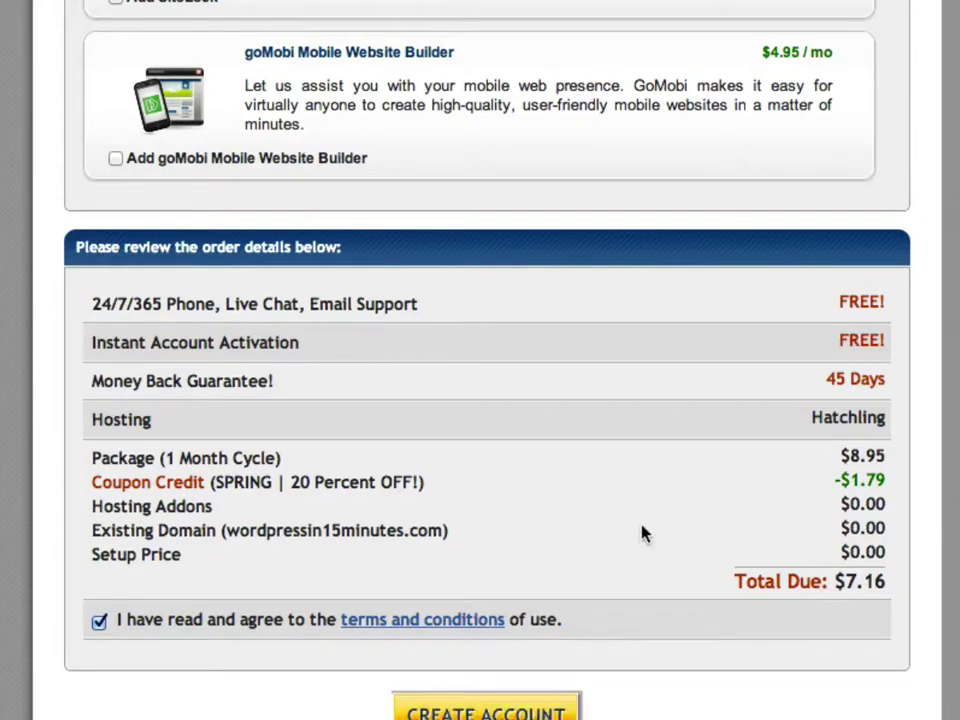
pyautogui.scroll(15, 642, 533)
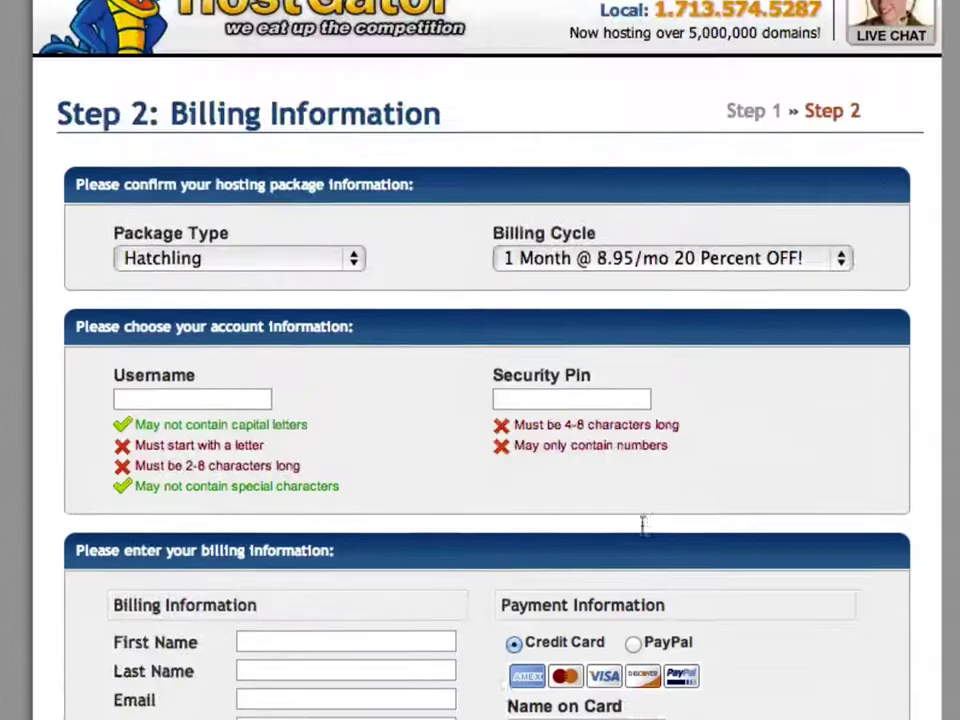
pyautogui.scroll(2, 643, 525)
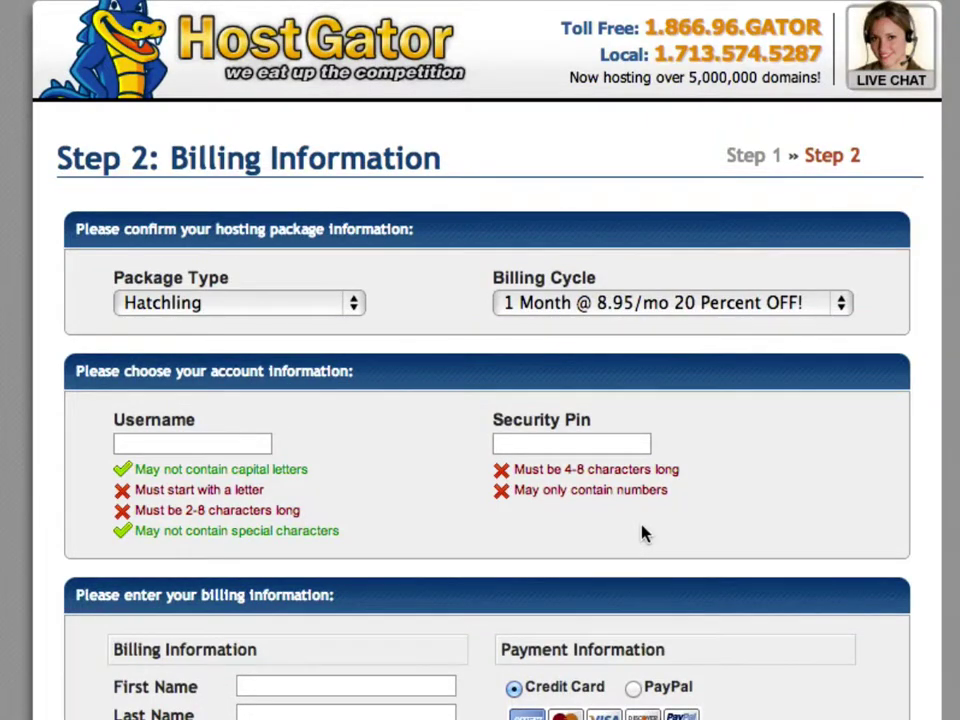
pyautogui.scroll(-12, 642, 533)
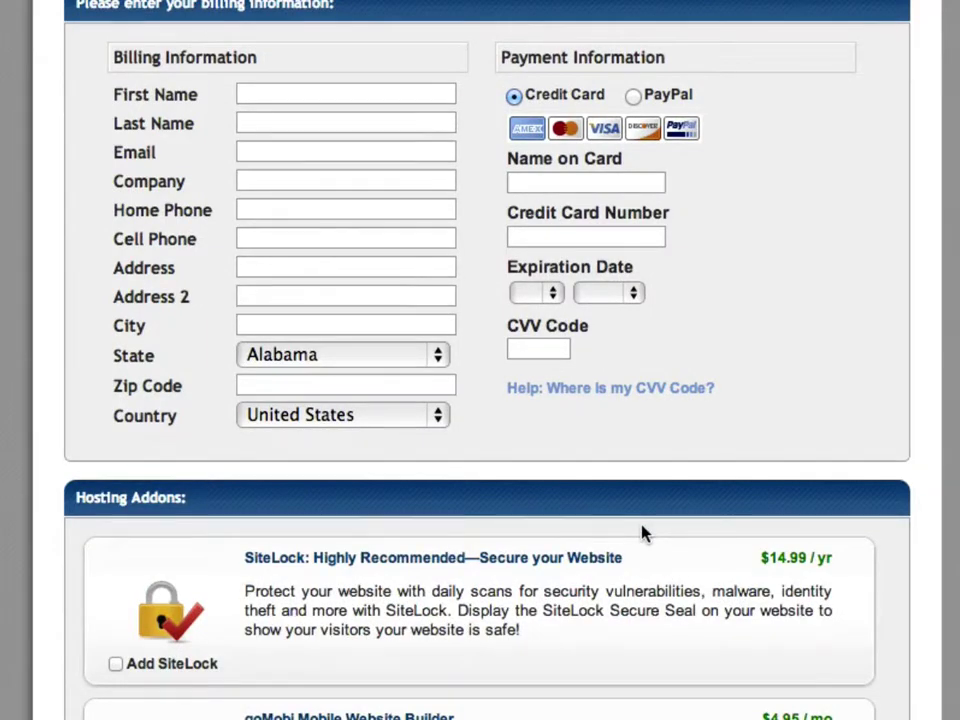
pyautogui.scroll(3, 642, 533)
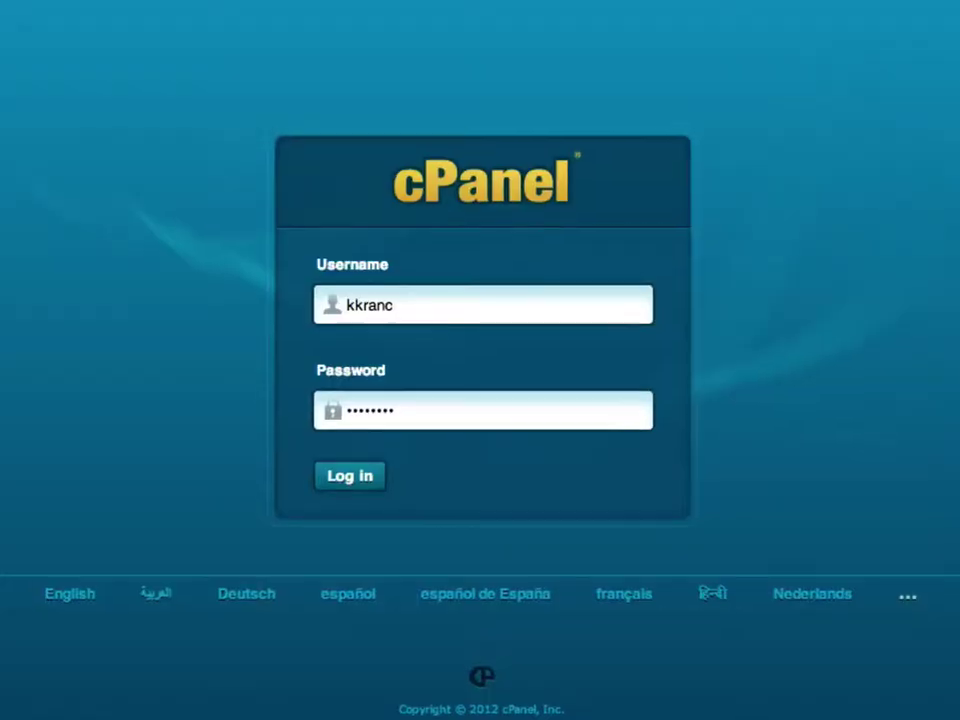
# - Check the cPanel login address and bookmarks, then log in with the prefilled credentials
pyautogui.moveTo(292, 24); pyautogui.dragTo(60, 25)
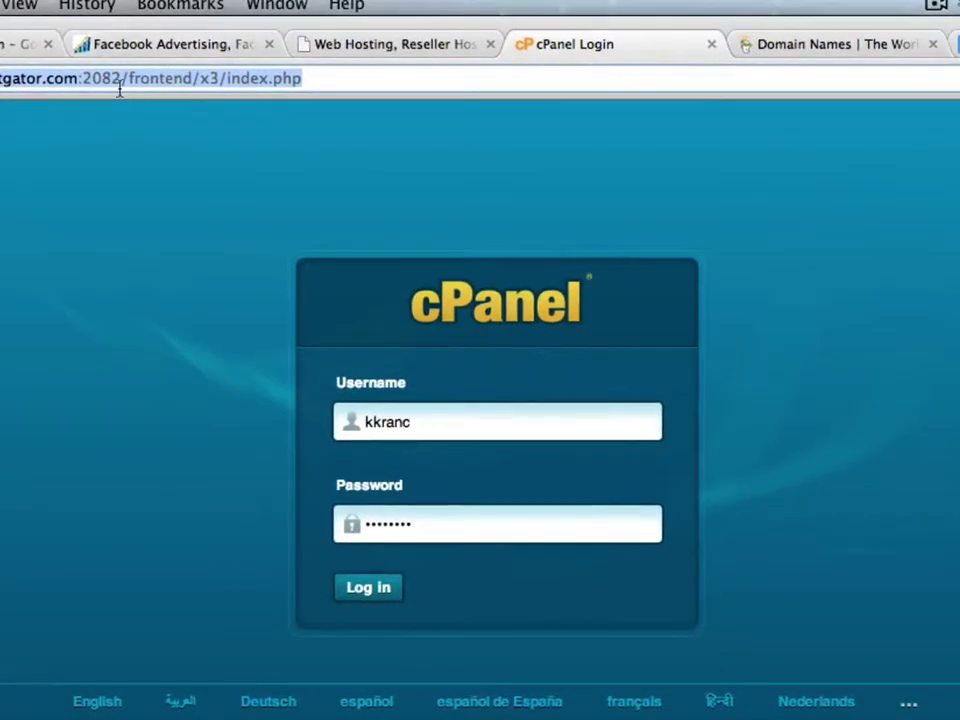
pyautogui.click(166, 9)
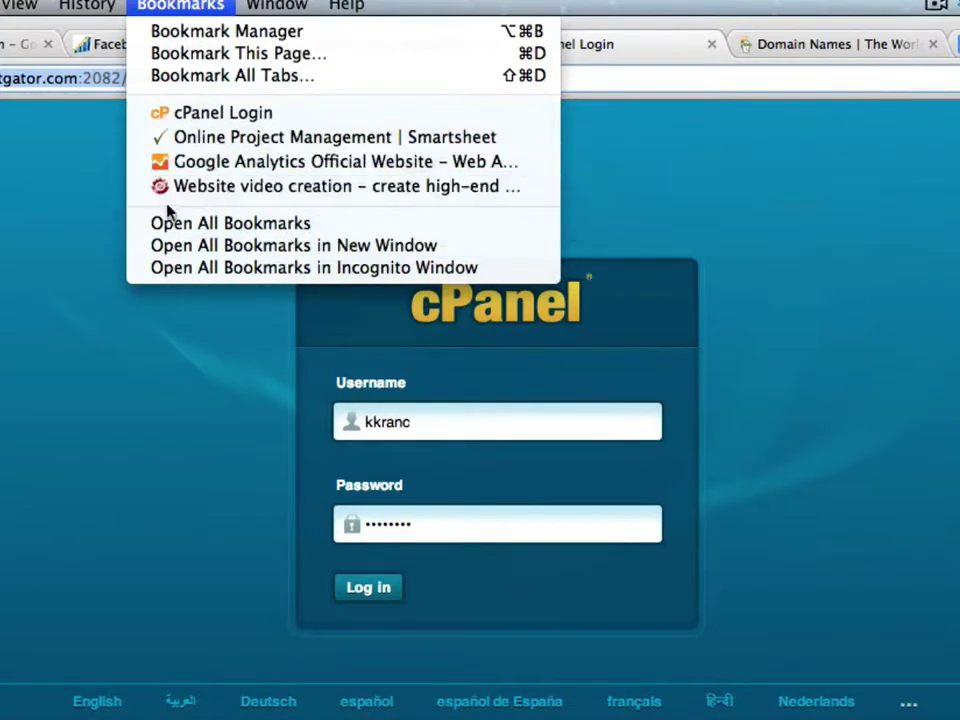
pyautogui.click(75, 135)
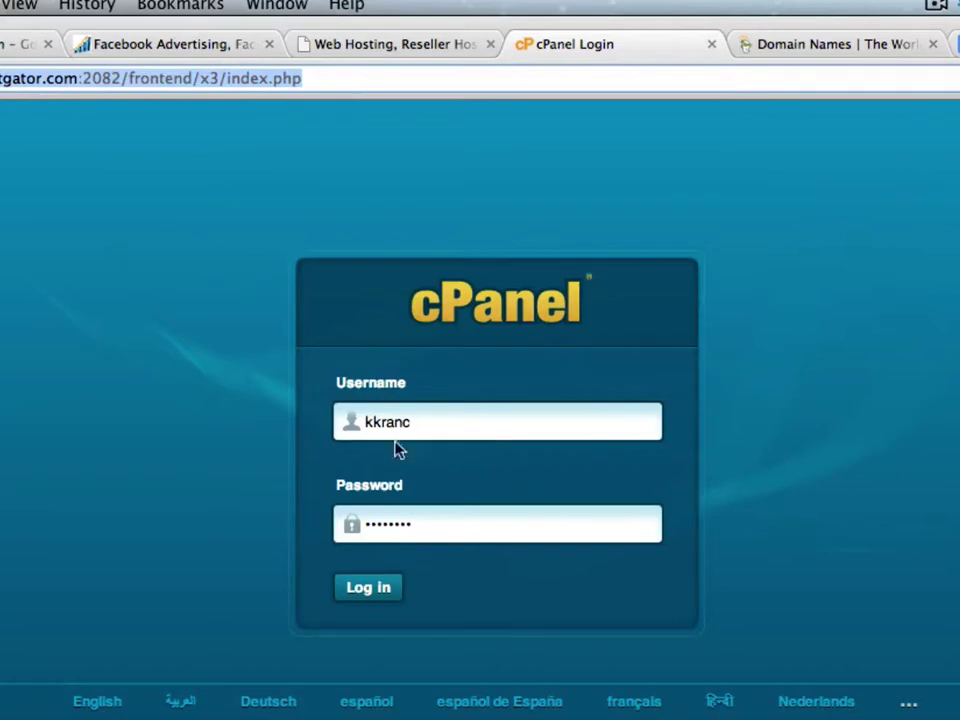
pyautogui.click(376, 596)
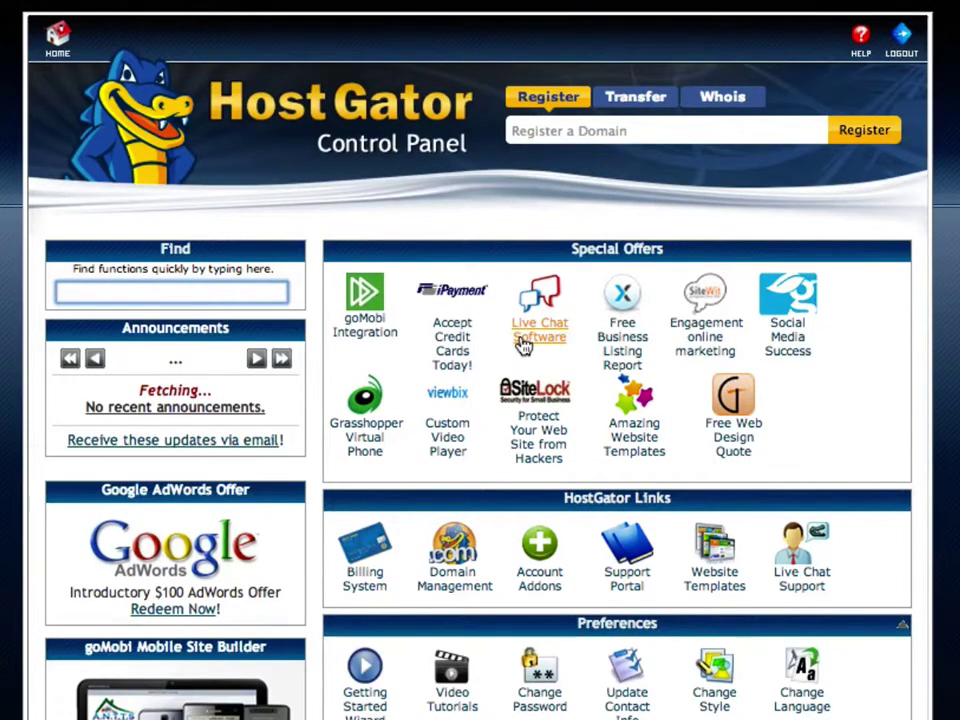
pyautogui.scroll(-3, 520, 335)
pyautogui.scroll(-15, 520, 345)
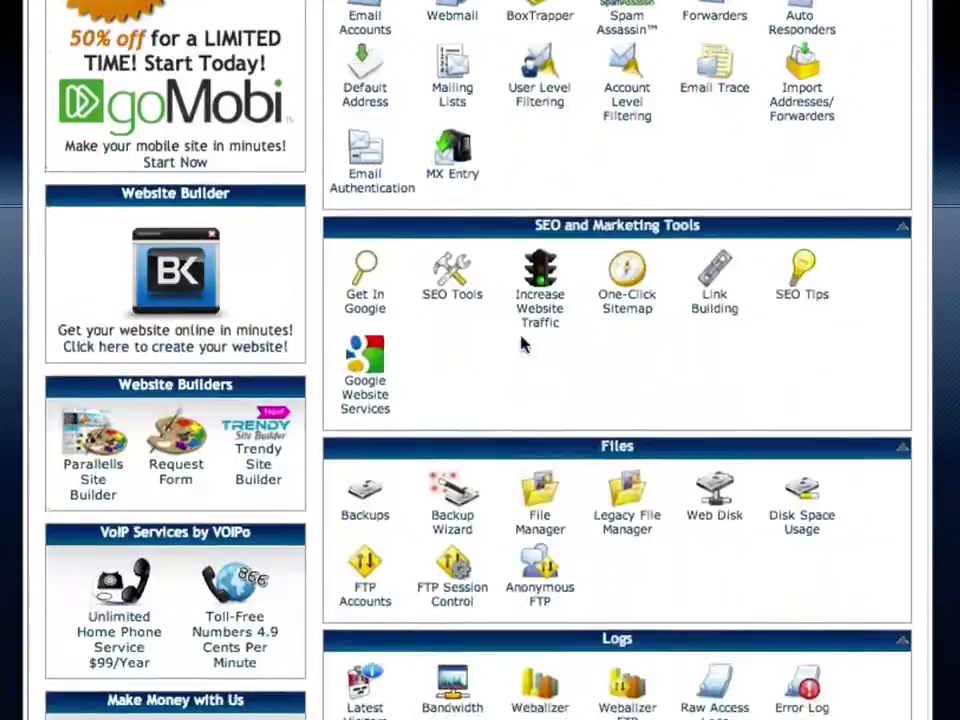
pyautogui.scroll(18, 522, 345)
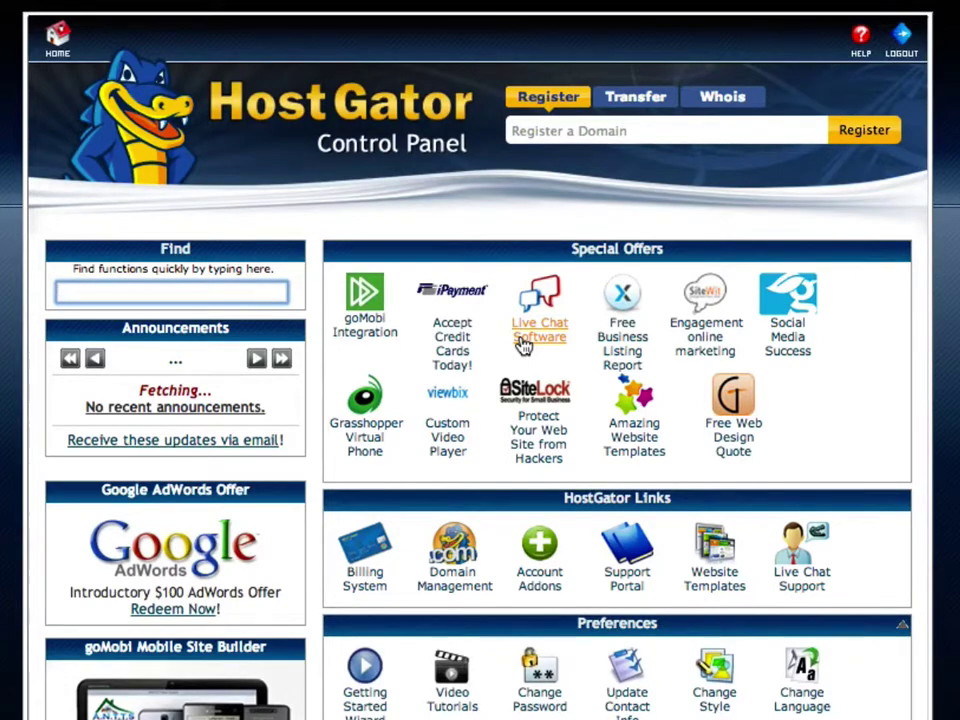
pyautogui.scroll(-3, 521, 340)
pyautogui.scroll(3, 521, 340)
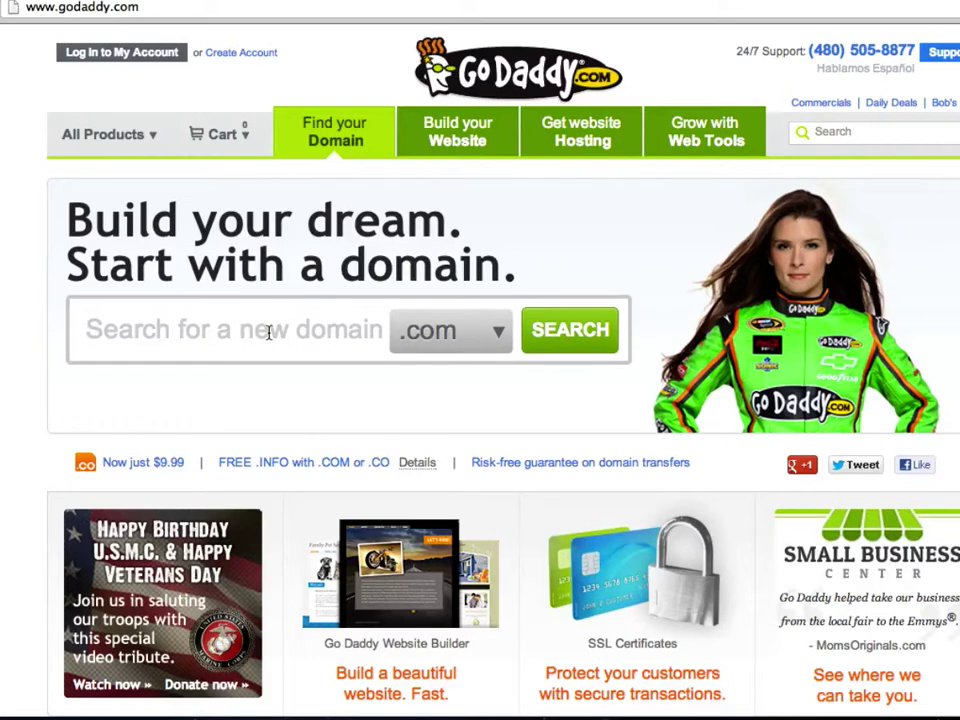
# - Search for wordpressin15minutes, add wordpressin15minutes.com, and continue to the registration form
pyautogui.write('wordpress')
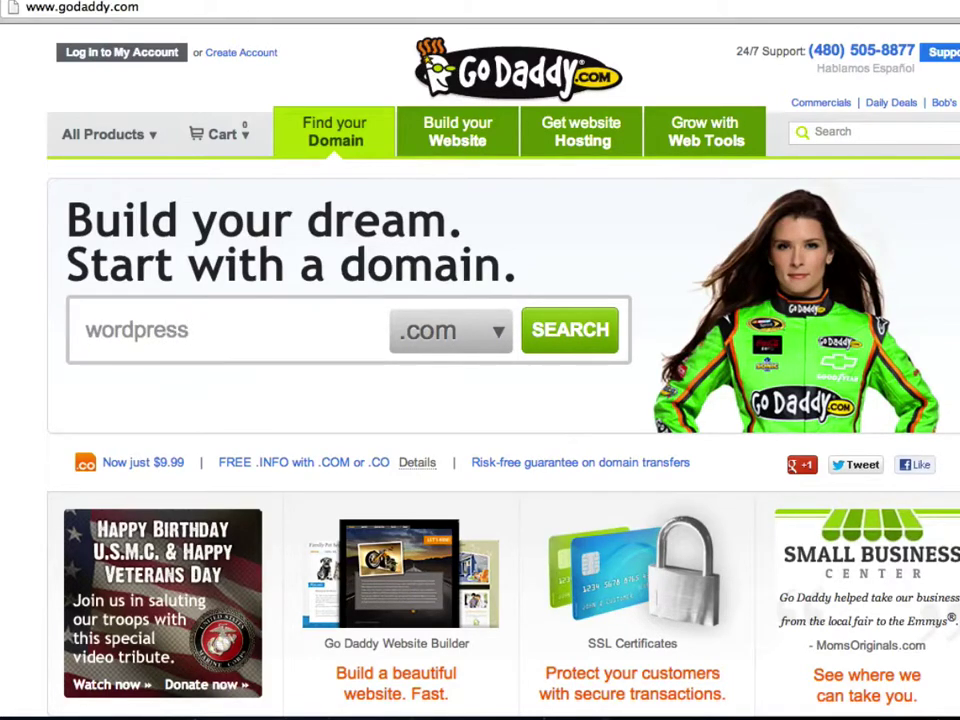
pyautogui.write('in15minutes')
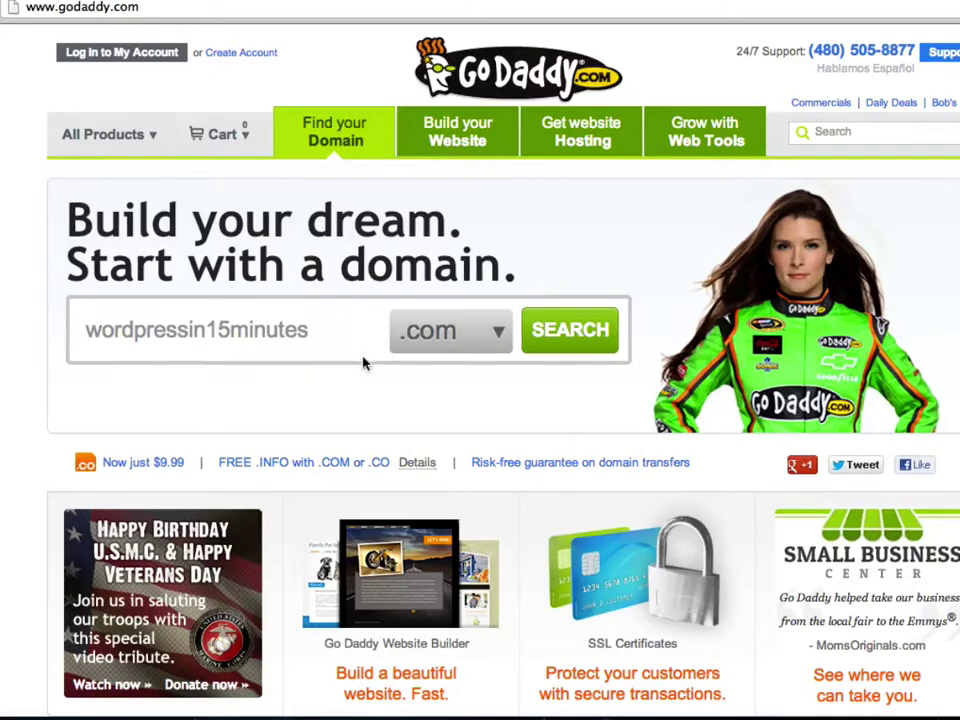
pyautogui.click(542, 336)
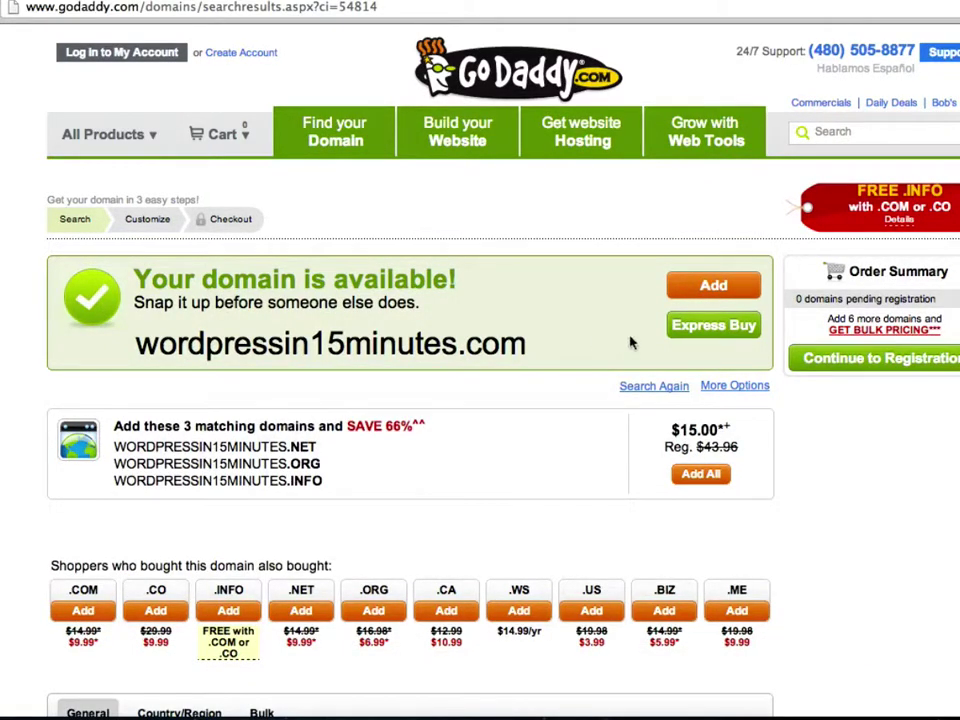
pyautogui.click(694, 288)
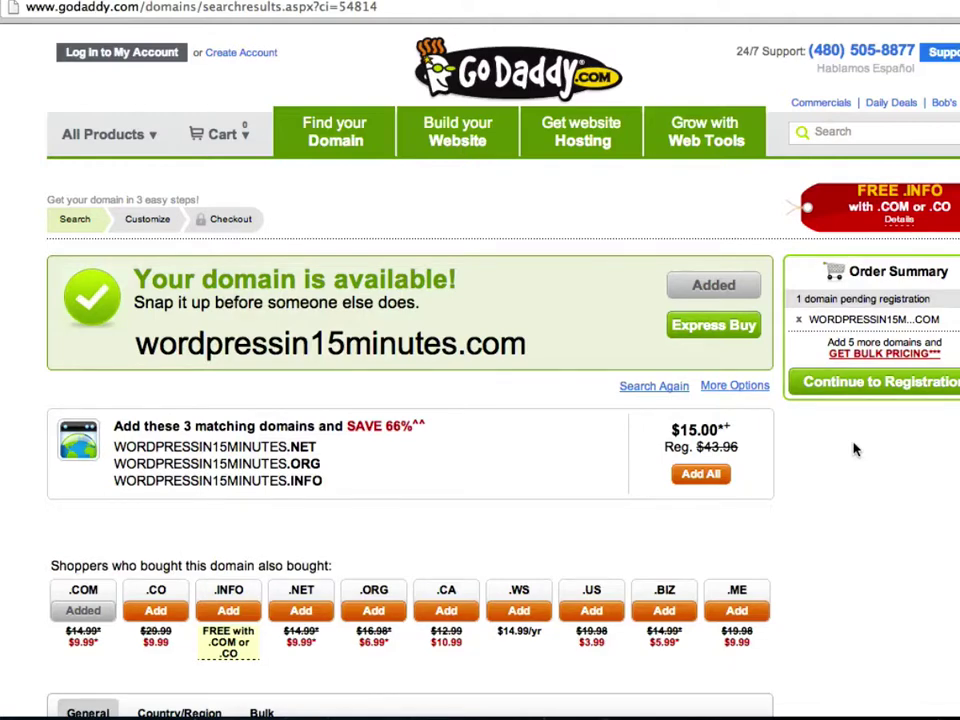
pyautogui.click(853, 382)
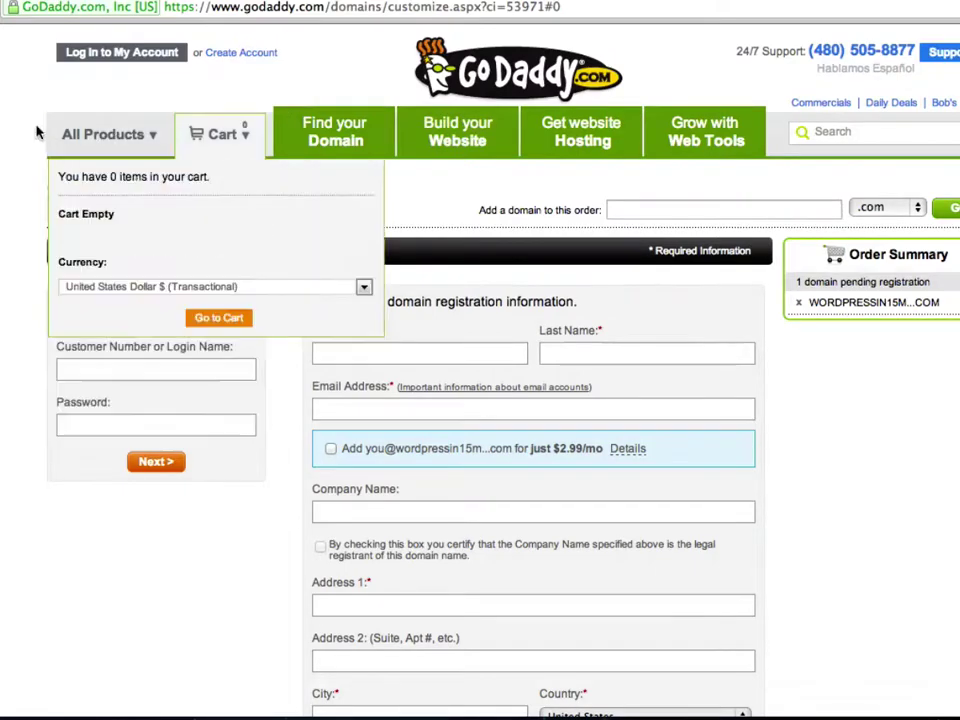
# - Log in to the existing GoDaddy customer account with its username and password
pyautogui.scroll(-2, 377, 272)
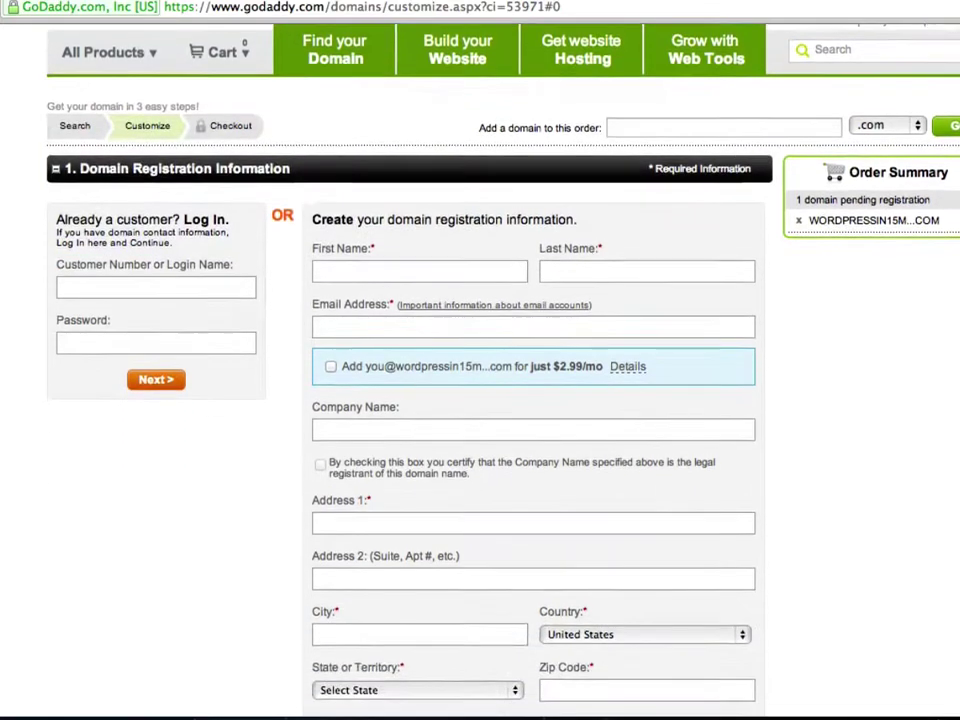
pyautogui.scroll(-3, 377, 272)
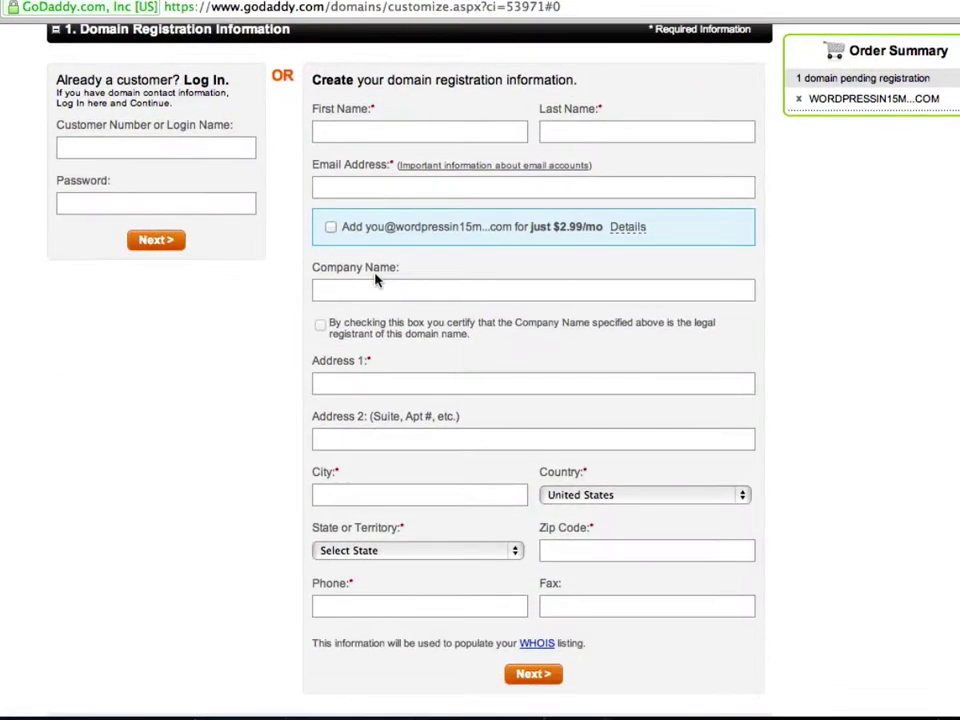
pyautogui.scroll(3, 377, 216)
pyautogui.click(179, 262)
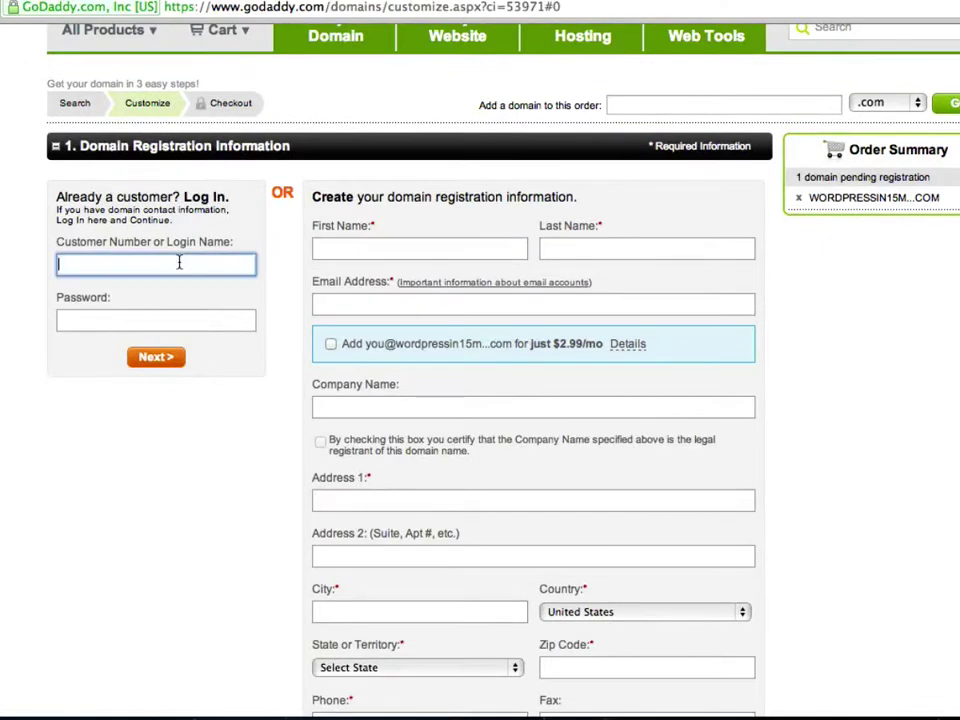
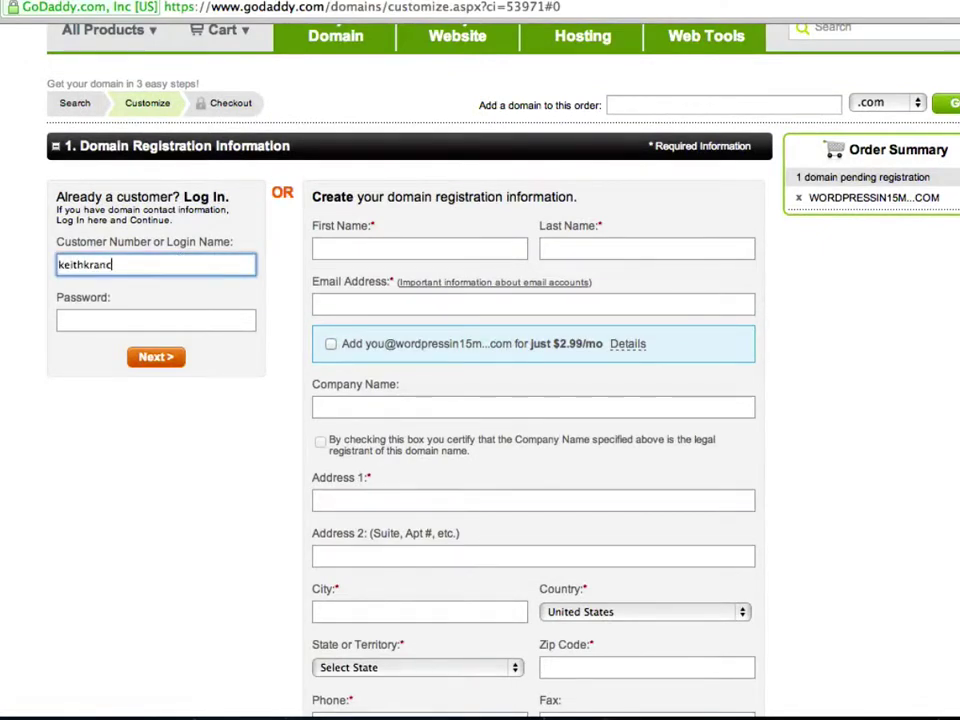
pyautogui.press('Tab')
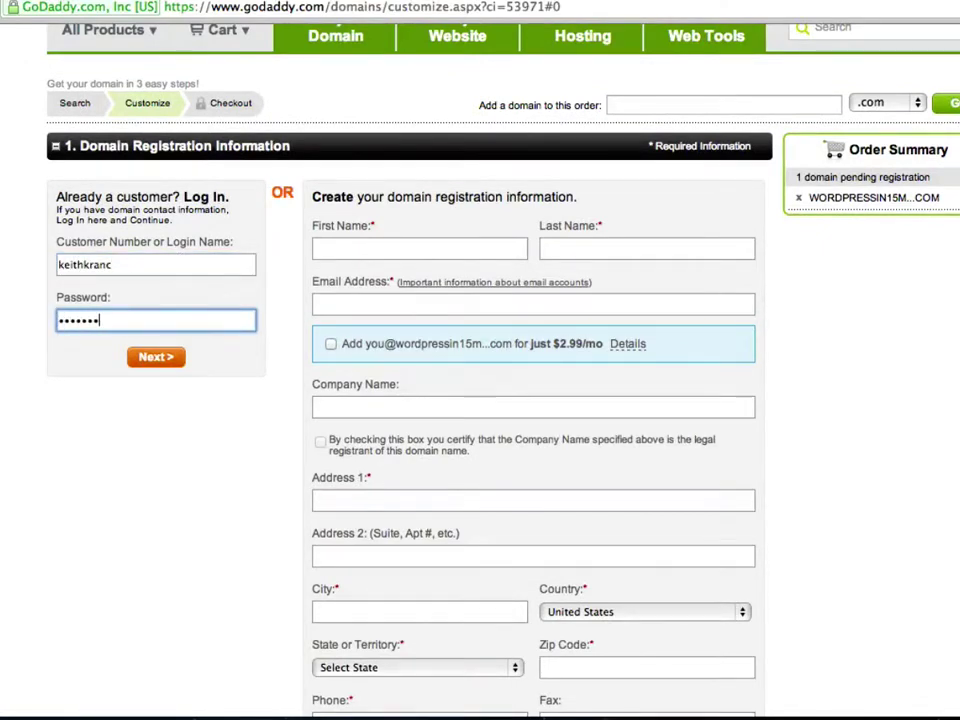
pyautogui.click(150, 358)
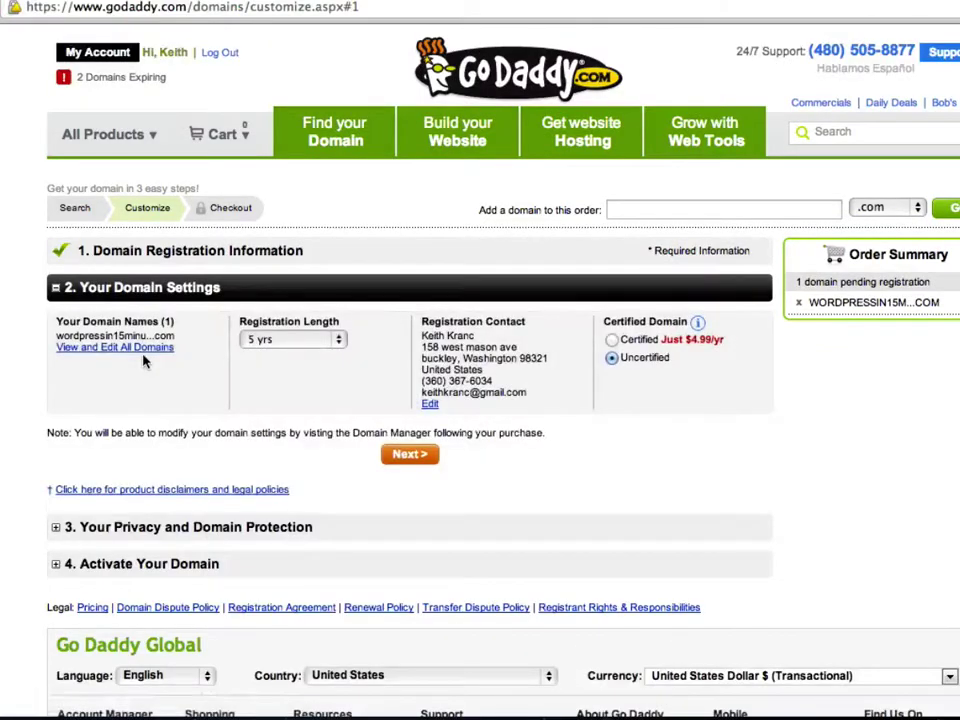
# - Set the domain registration length to 1 yr and continue to the privacy options
pyautogui.click(340, 341)
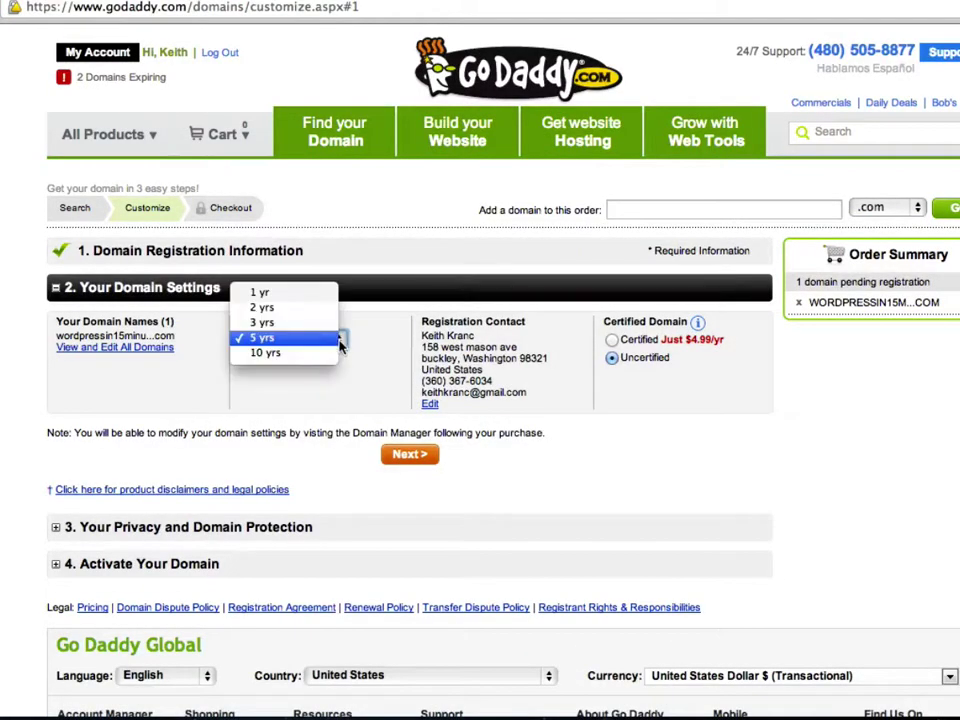
pyautogui.click(303, 238)
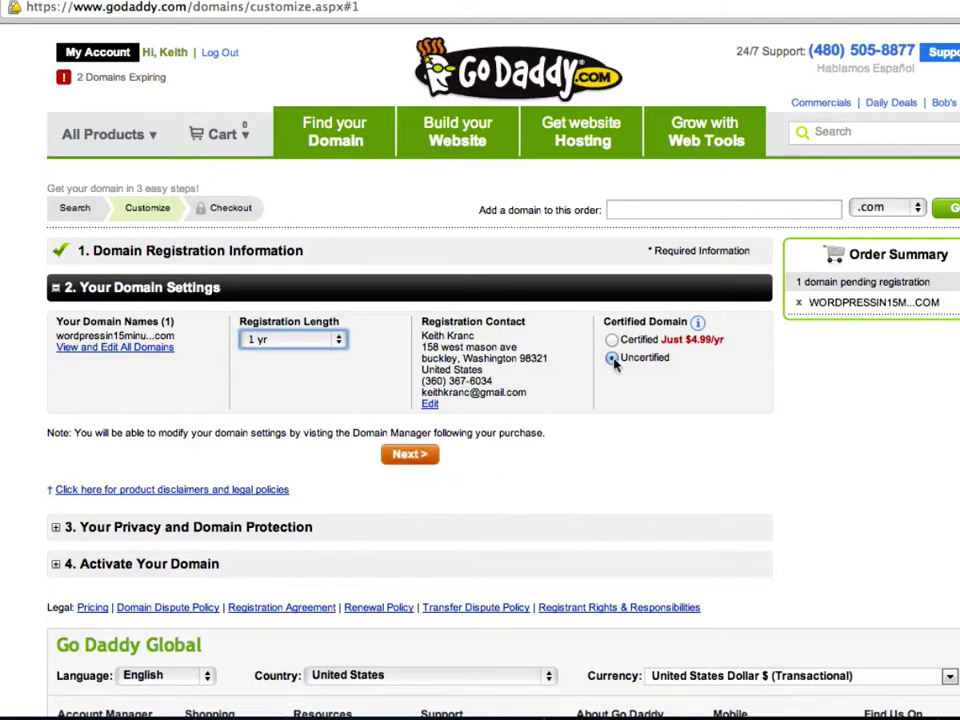
pyautogui.click(403, 456)
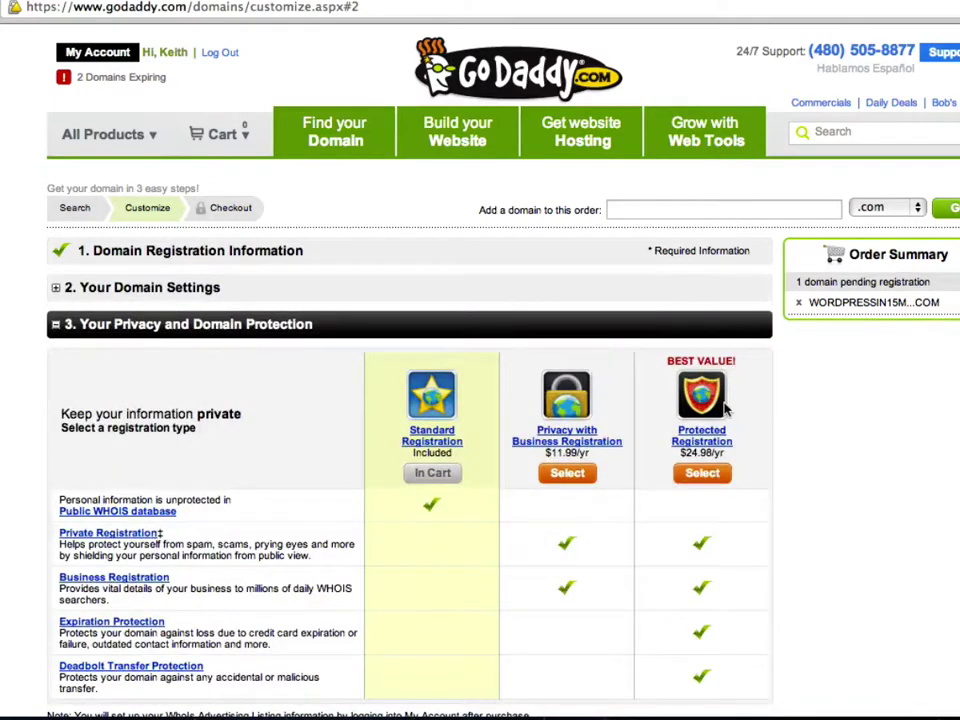
pyautogui.scroll(-5, 815, 353)
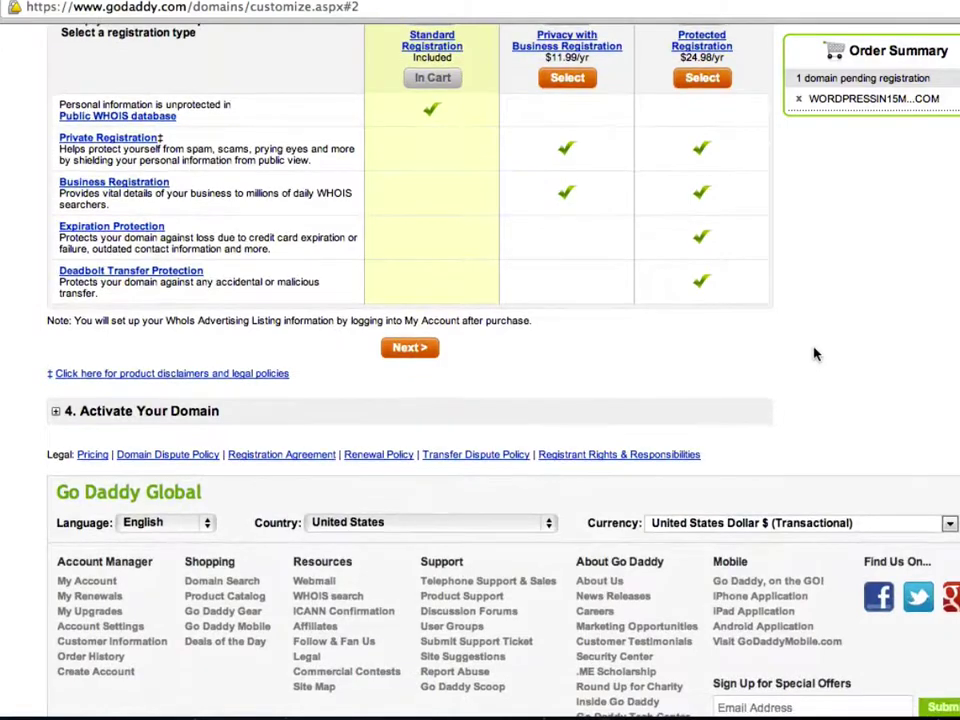
pyautogui.scroll(1, 815, 353)
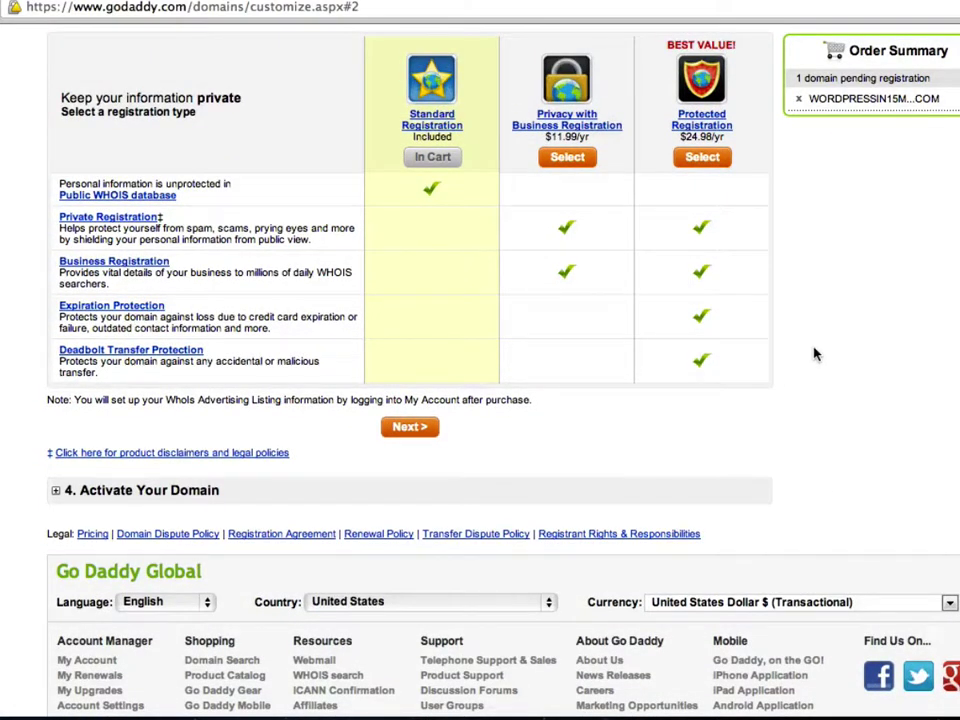
pyautogui.moveTo(563, 123)
# - Keep standard registration and skip hosting and email extras to reach the $10.17 cart
pyautogui.click(419, 428)
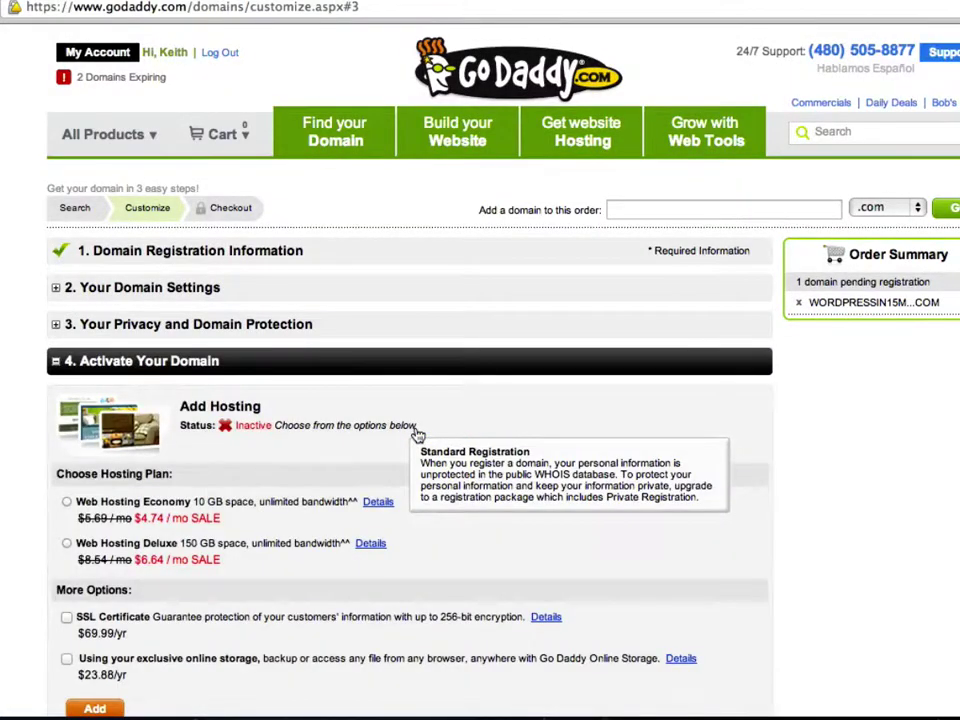
pyautogui.scroll(-1, 416, 480)
pyautogui.scroll(-10, 536, 451)
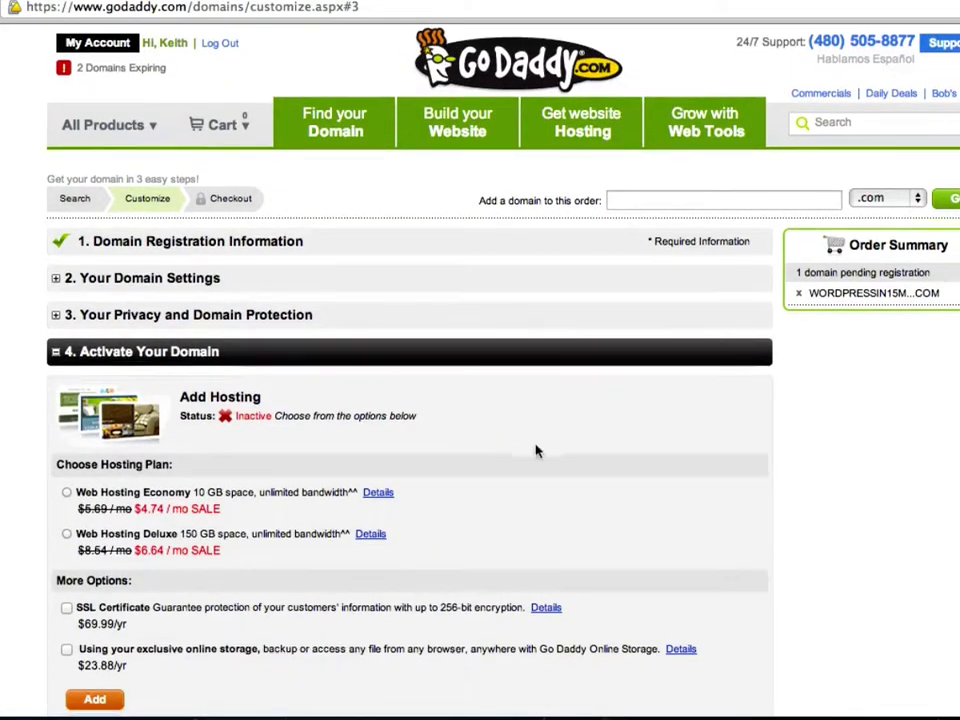
pyautogui.scroll(-5, 536, 451)
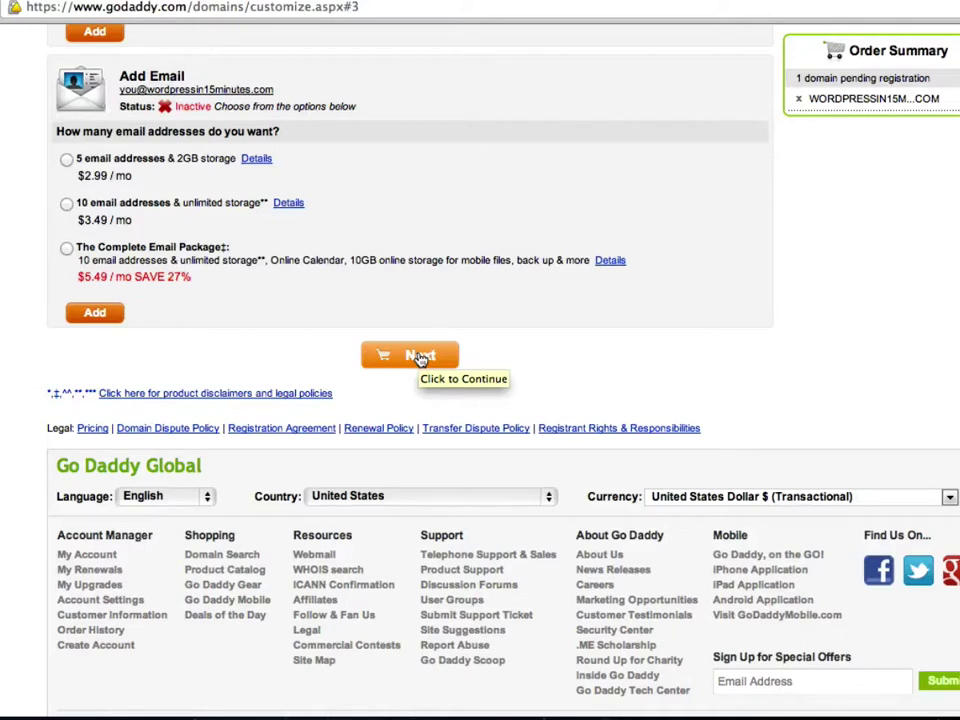
pyautogui.click(420, 358)
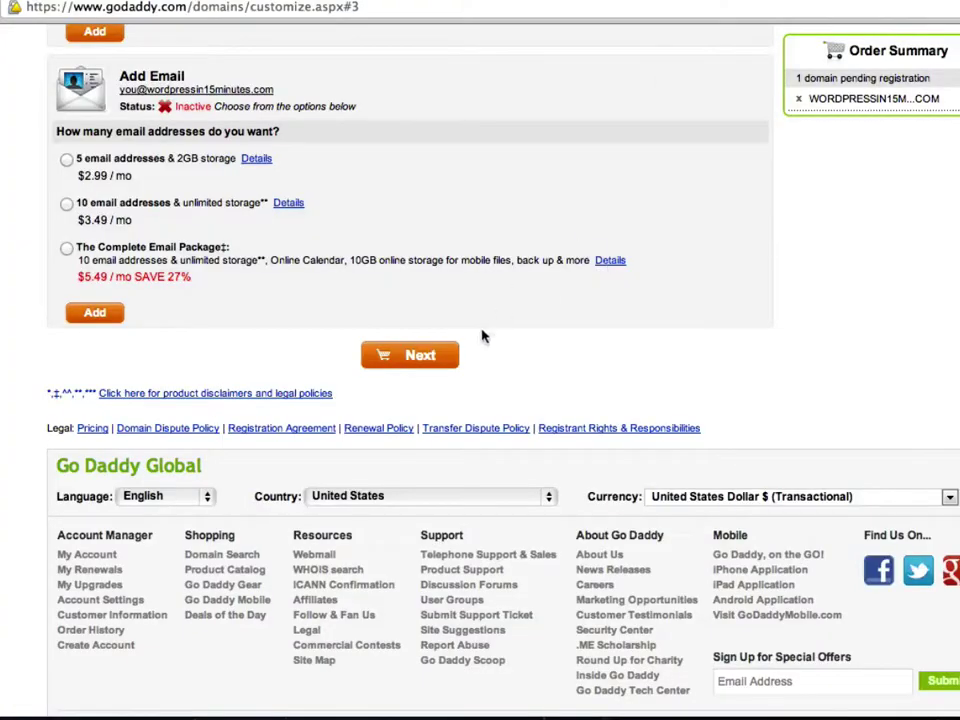
pyautogui.click(437, 365)
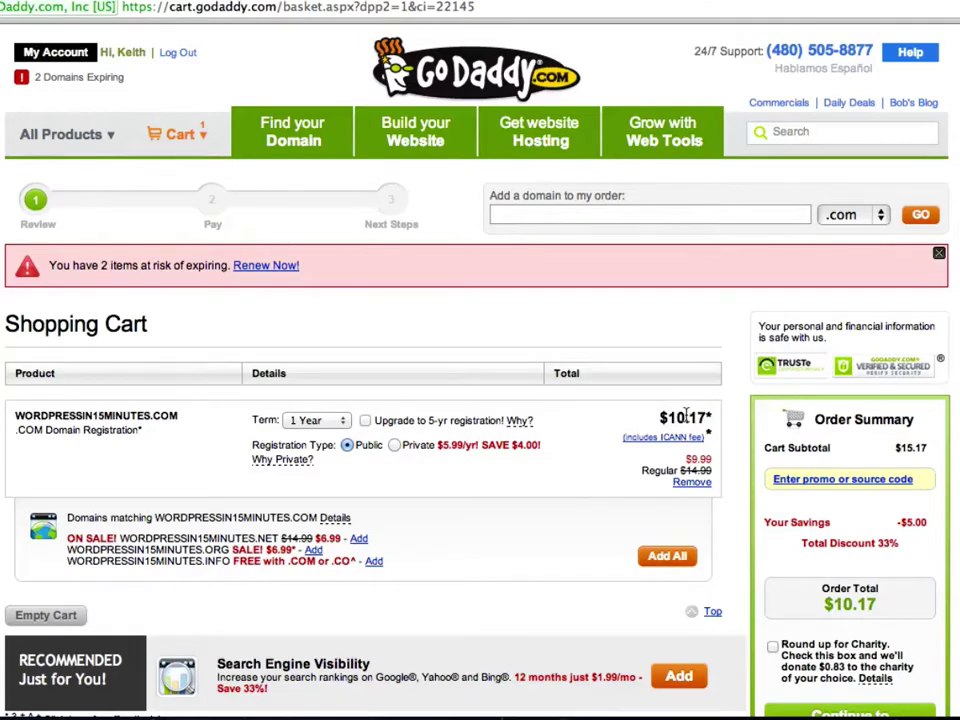
# - Search 'godaddy.com coupon codes' and find RetailMeNot's 35% off .COM code LKSRTL799
pyautogui.scroll(-2, 750, 410)
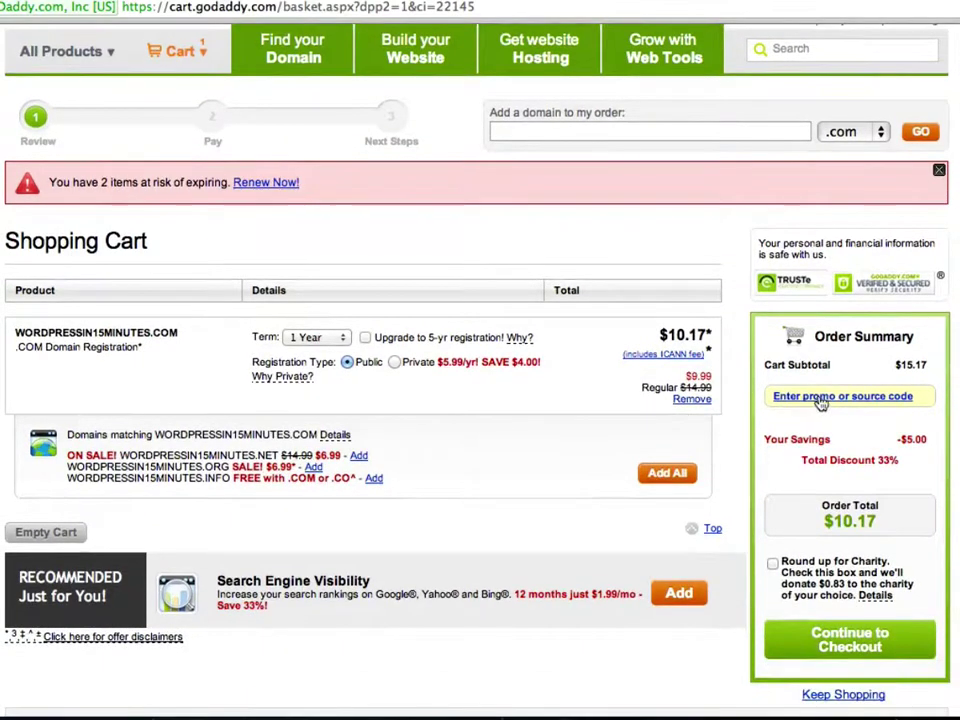
pyautogui.click(800, 48)
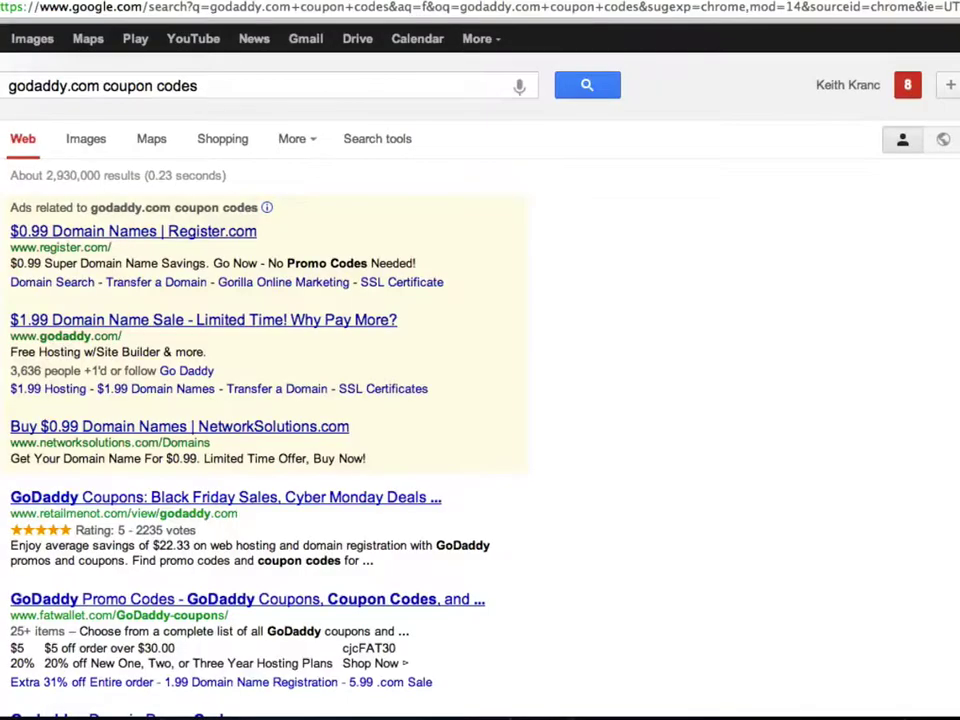
pyautogui.click(253, 80)
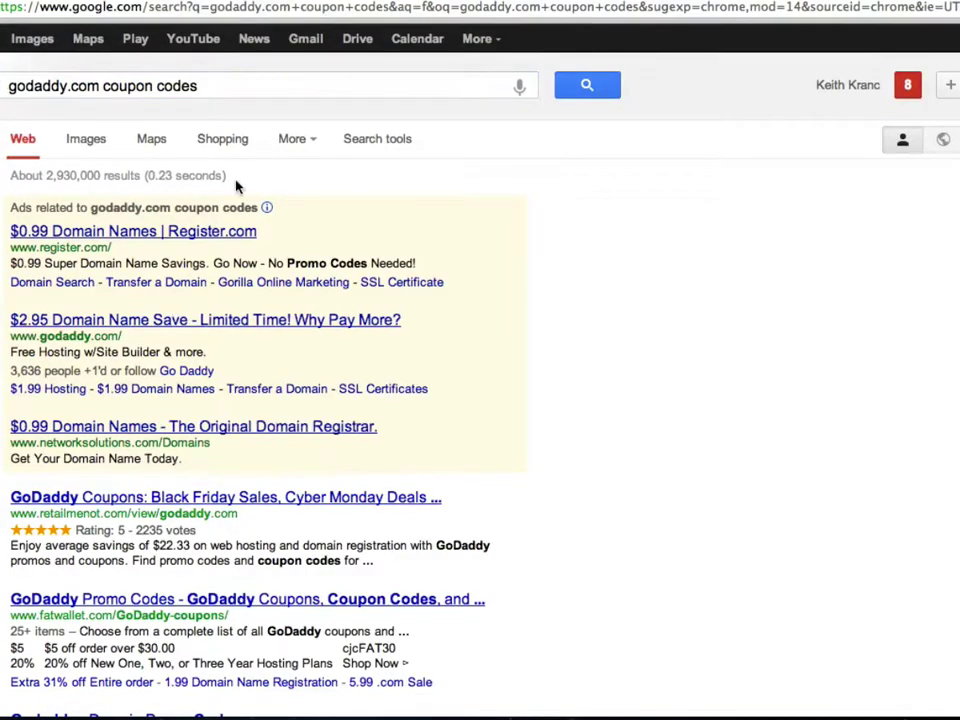
pyautogui.scroll(-5, 236, 186)
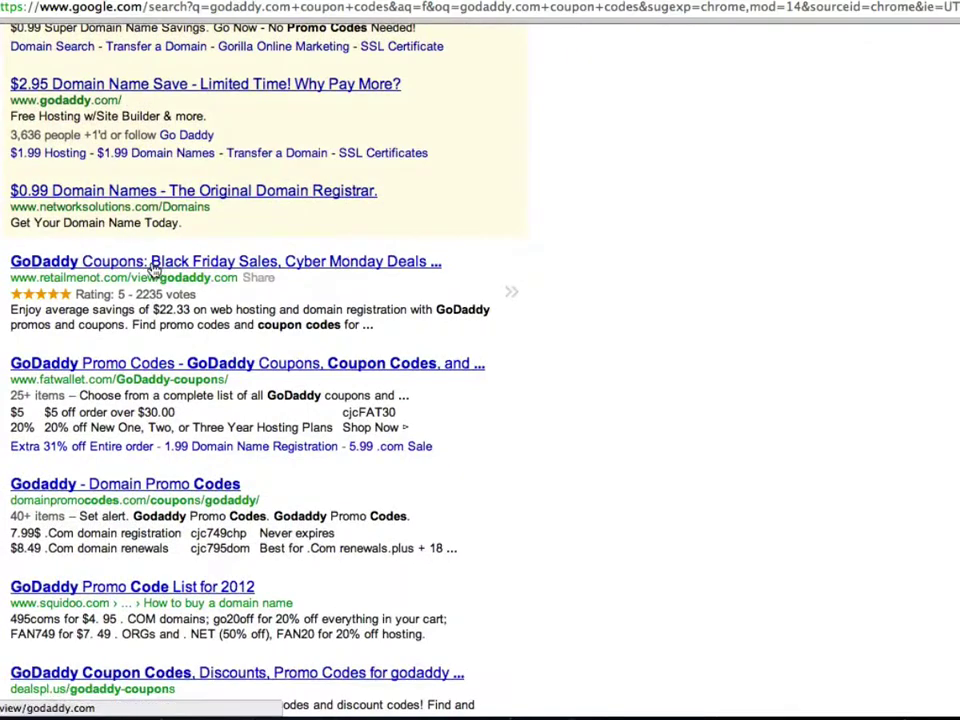
pyautogui.click(153, 268)
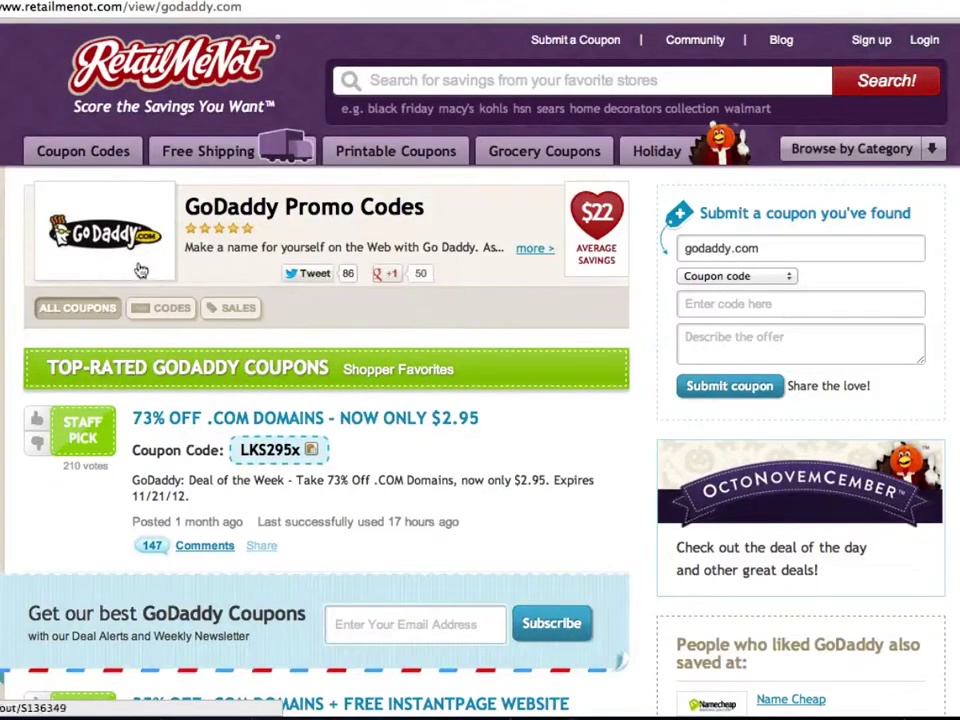
pyautogui.scroll(-2, 139, 270)
pyautogui.scroll(-2, 300, 400)
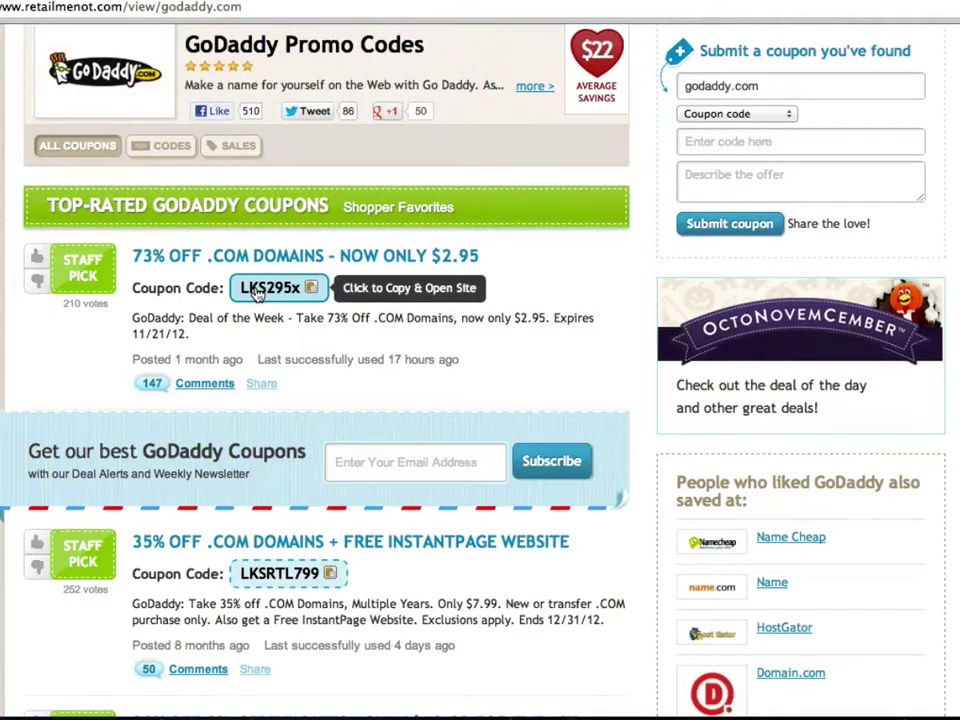
pyautogui.scroll(-3, 383, 325)
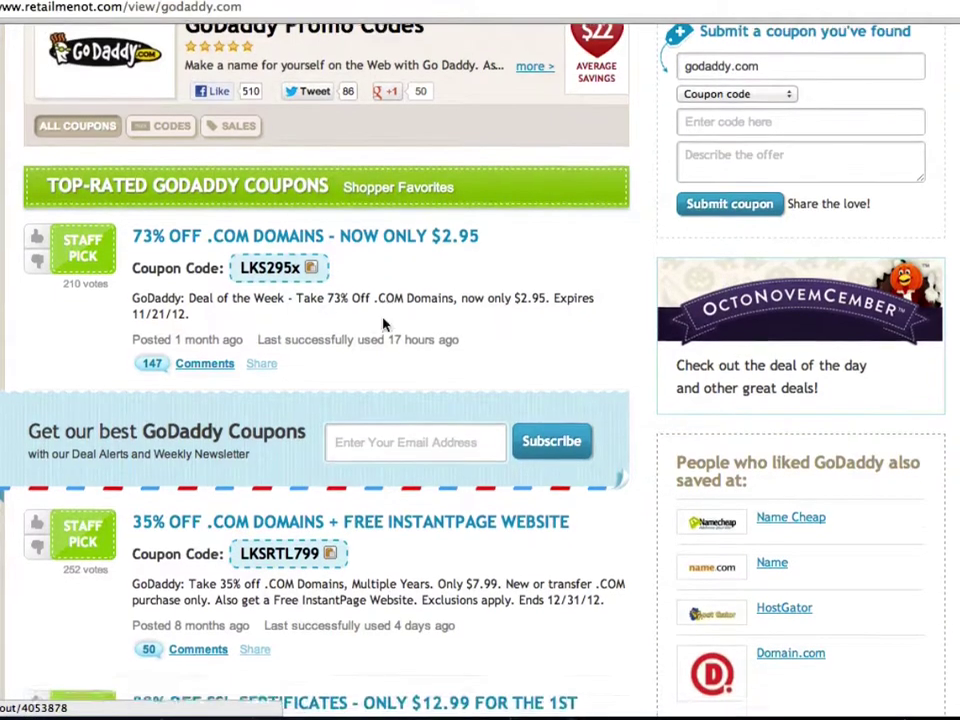
pyautogui.scroll(-2, 383, 325)
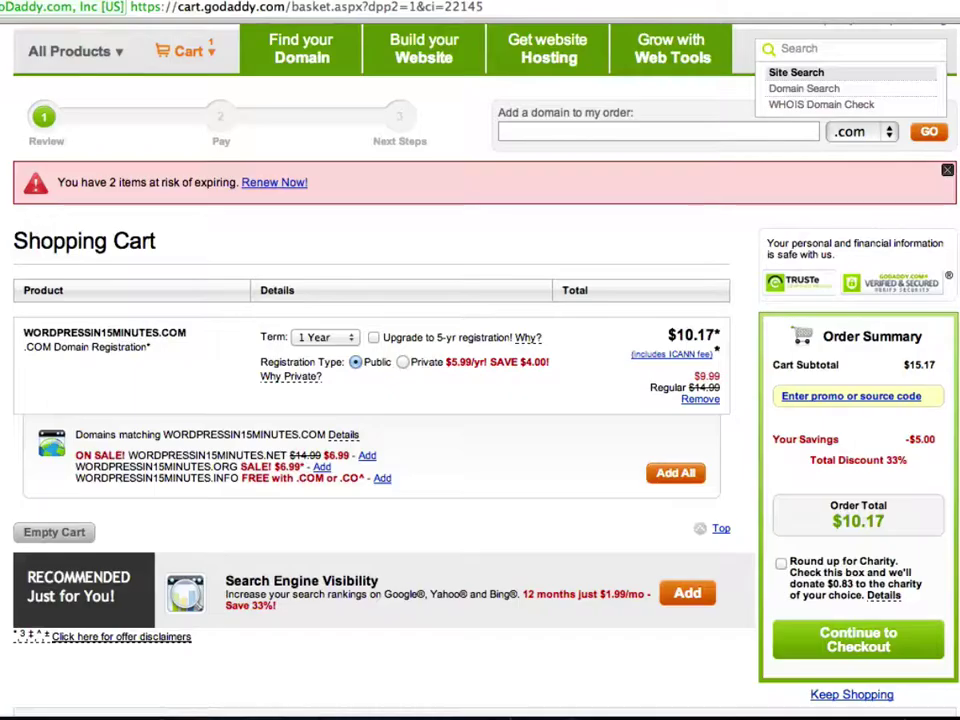
# - Apply promo code LKSRTL799 to the cart, bringing the total to $8.17
pyautogui.click(833, 397)
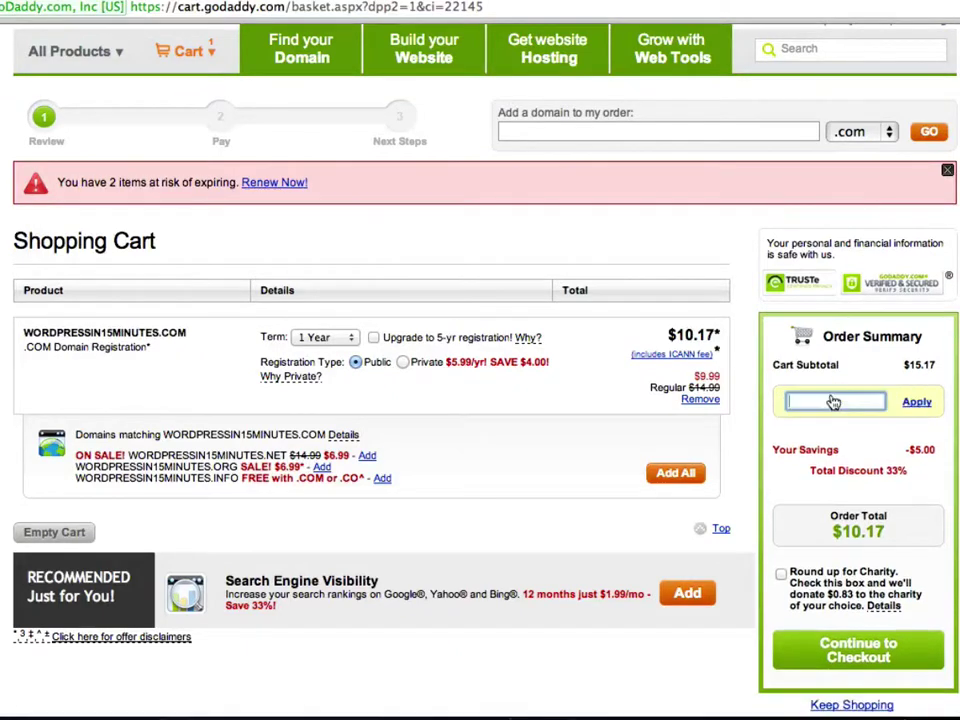
pyautogui.write('lksrtl')
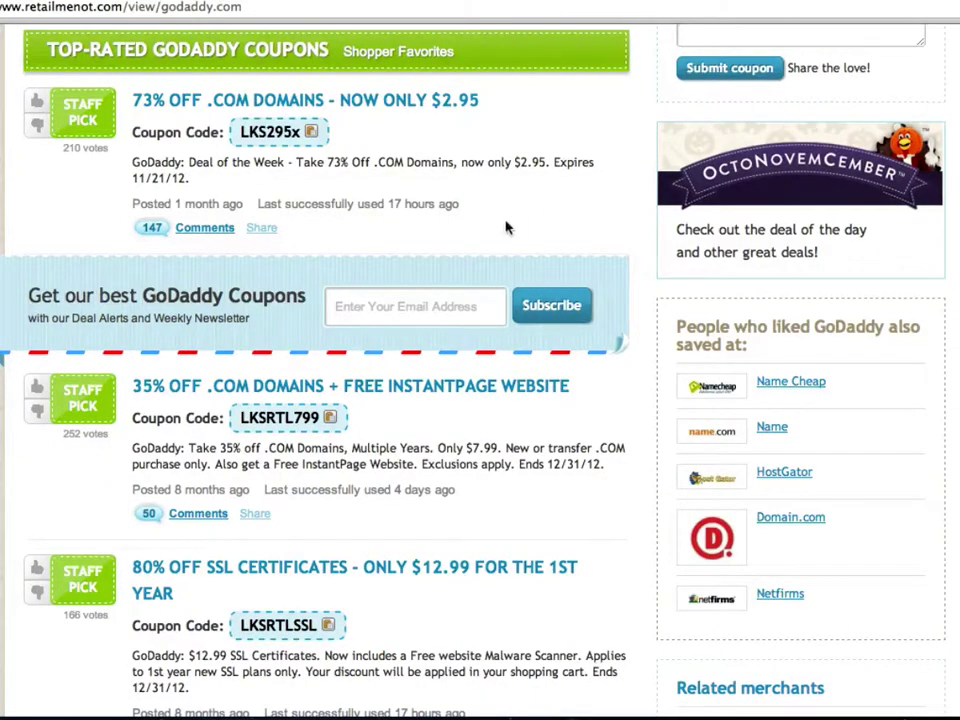
pyautogui.scroll(-5, 506, 225)
pyautogui.scroll(2, 506, 228)
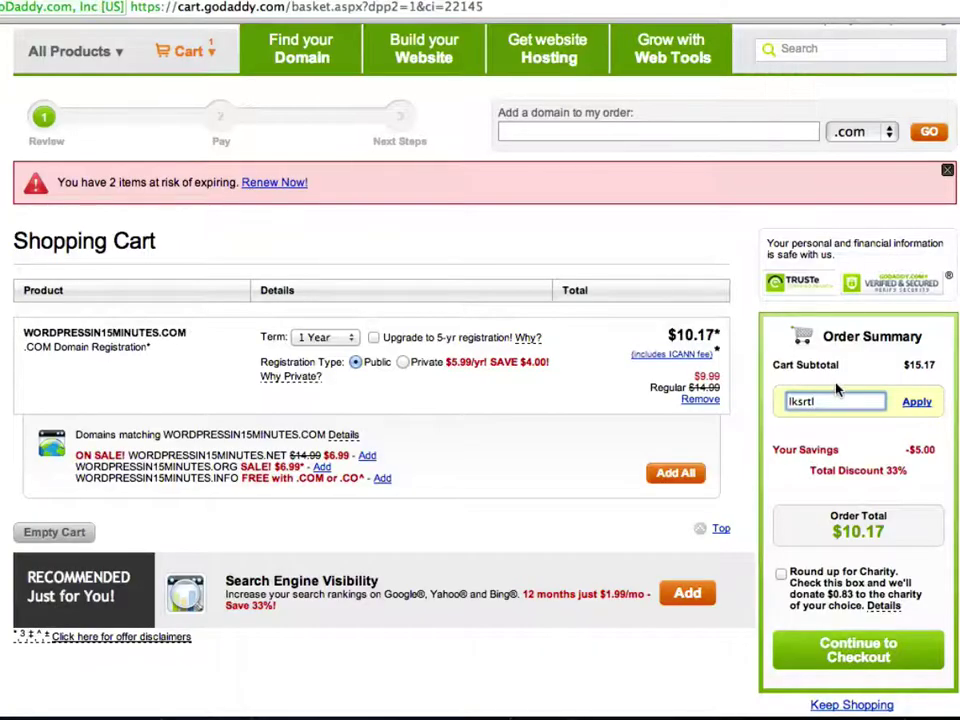
pyautogui.write('799')
pyautogui.click(925, 404)
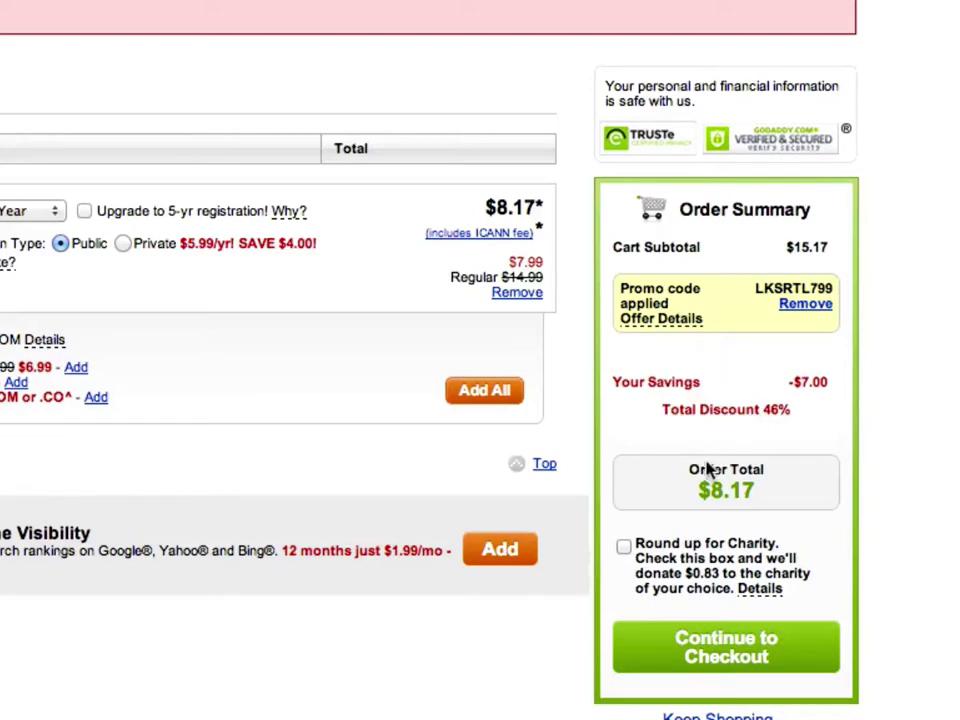
# - Continue from the $8.17 cart to the prefilled payment page
pyautogui.scroll(-2, 735, 487)
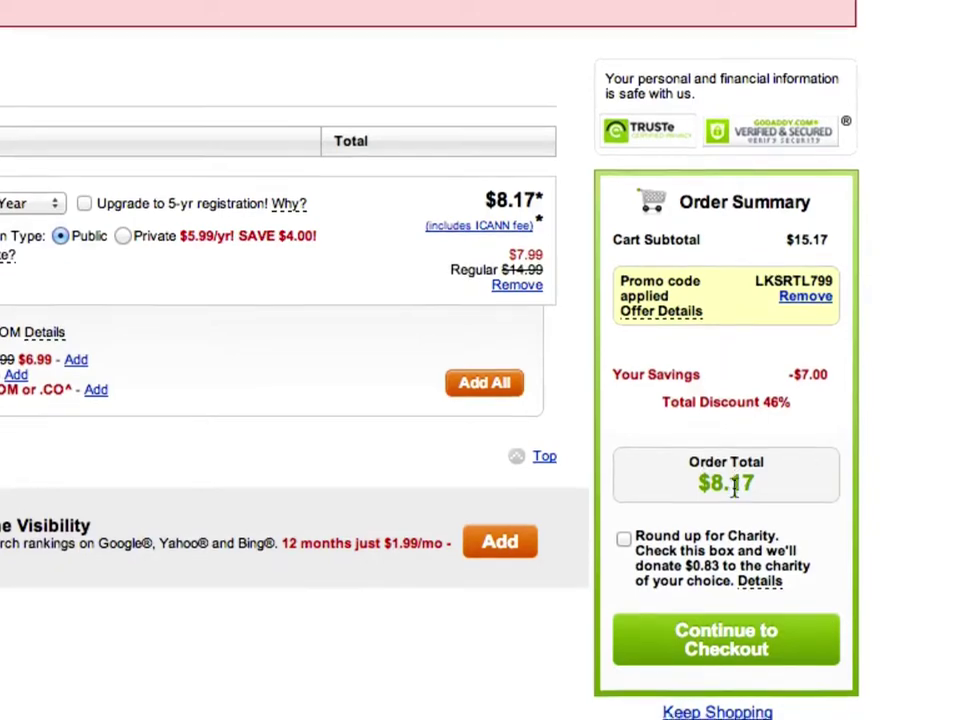
pyautogui.scroll(-1, 628, 452)
pyautogui.scroll(-1, 725, 410)
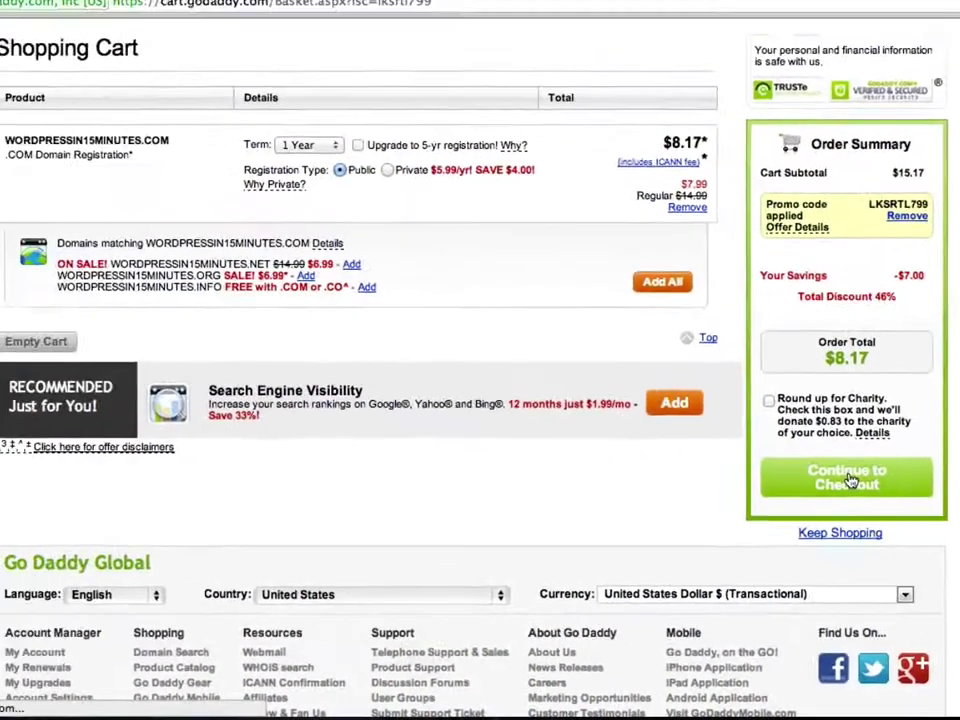
pyautogui.click(848, 481)
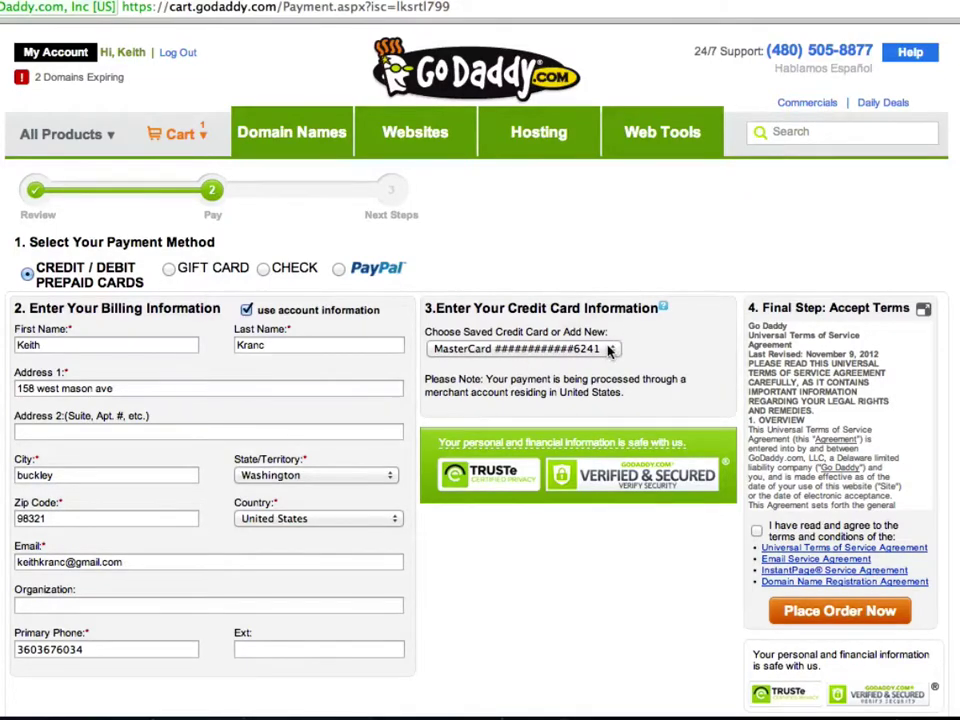
# - Agree to the terms of service and place the $8.17 order
pyautogui.scroll(-3, 686, 272)
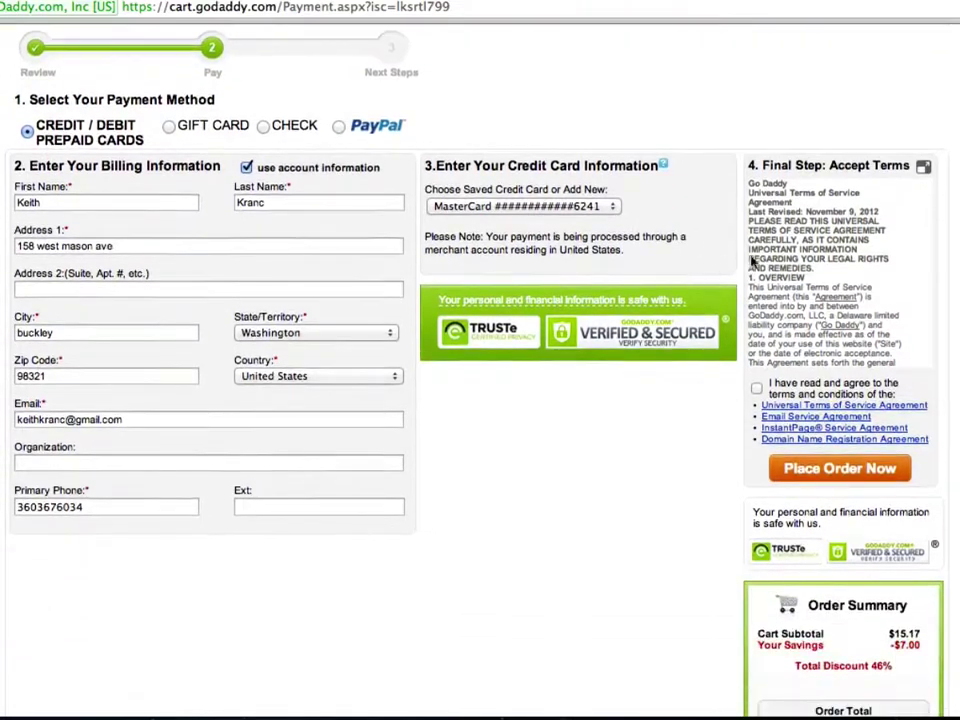
pyautogui.click(756, 389)
pyautogui.scroll(-3, 624, 437)
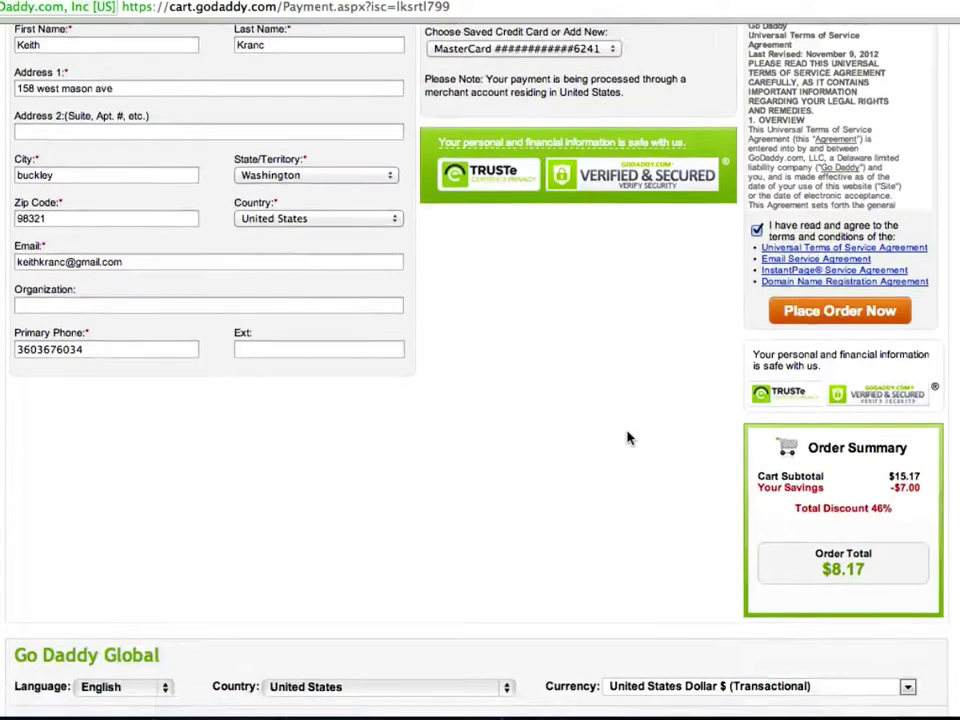
pyautogui.click(849, 312)
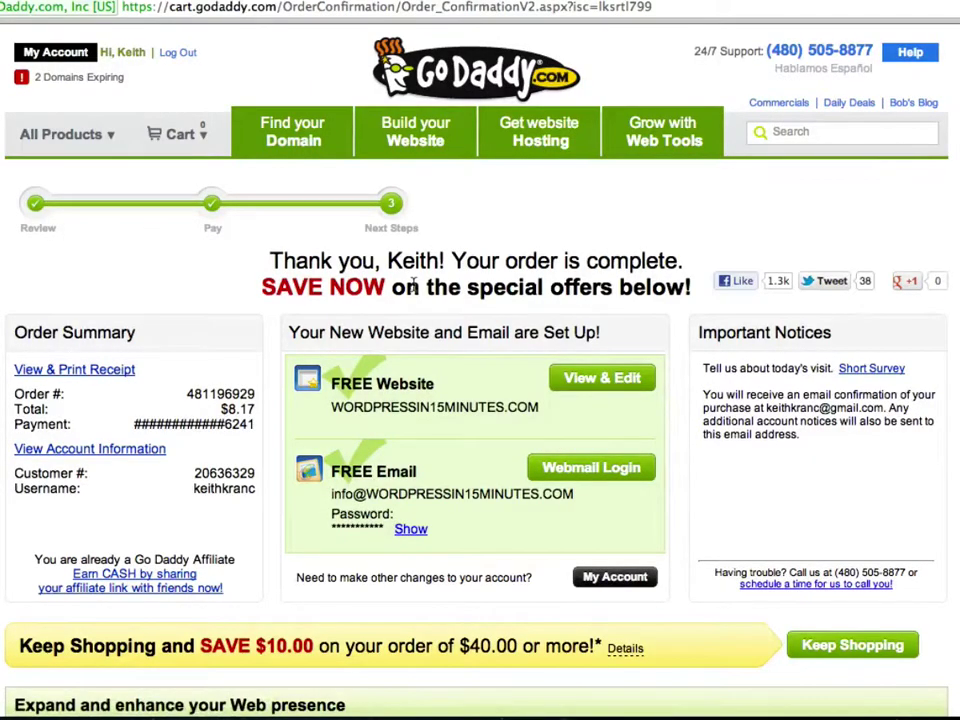
# - Go from the order confirmation to the My Account overview listing Domains and Email
pyautogui.scroll(-1, 246, 274)
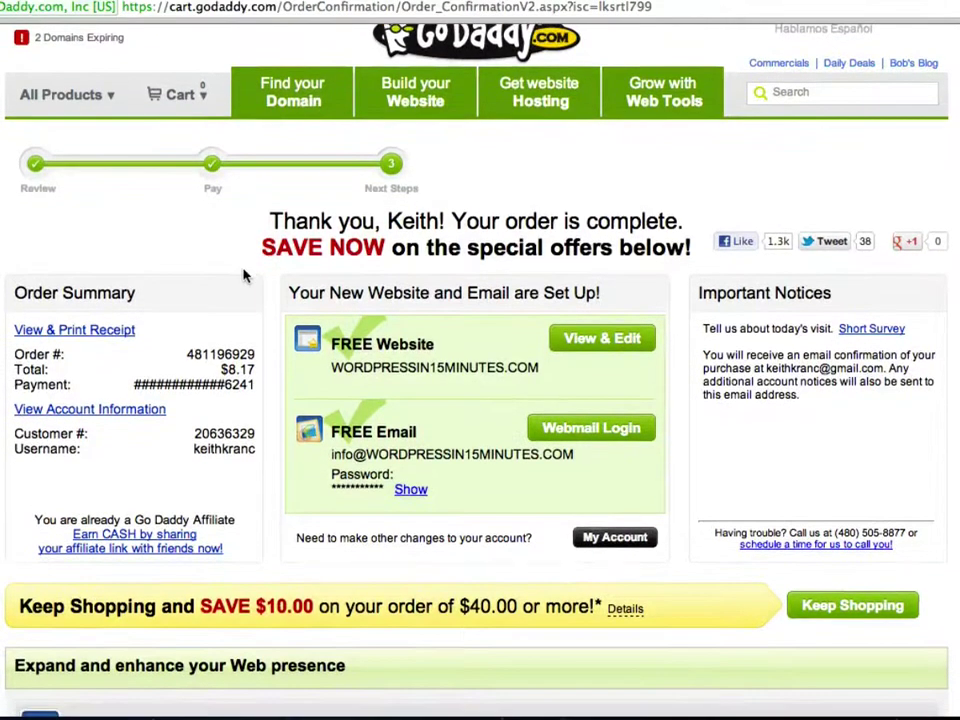
pyautogui.scroll(-4, 246, 274)
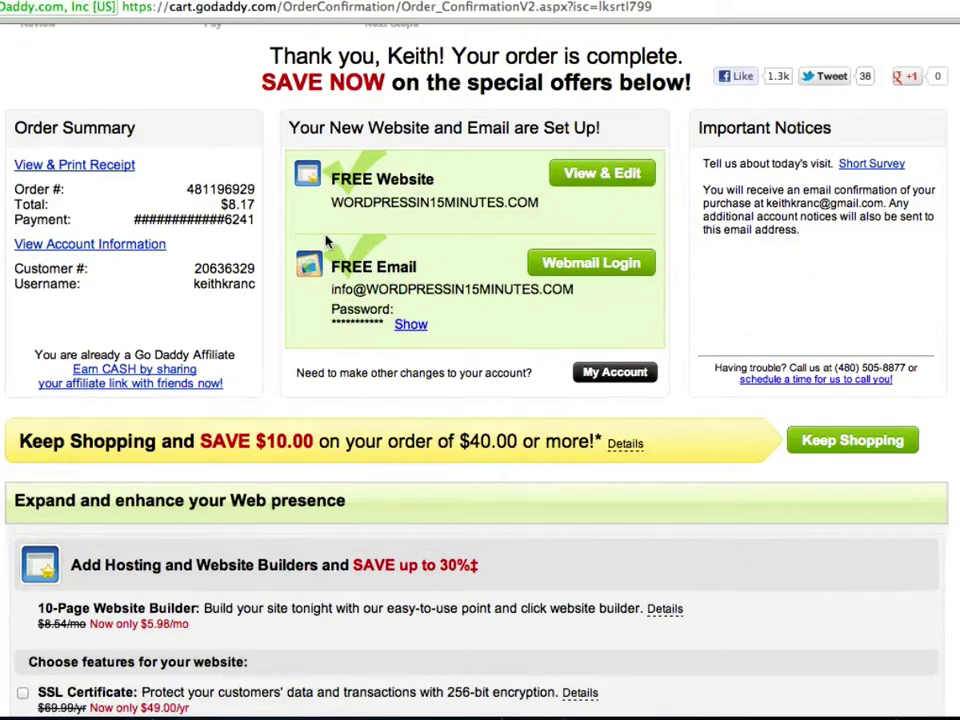
pyautogui.scroll(3, 328, 242)
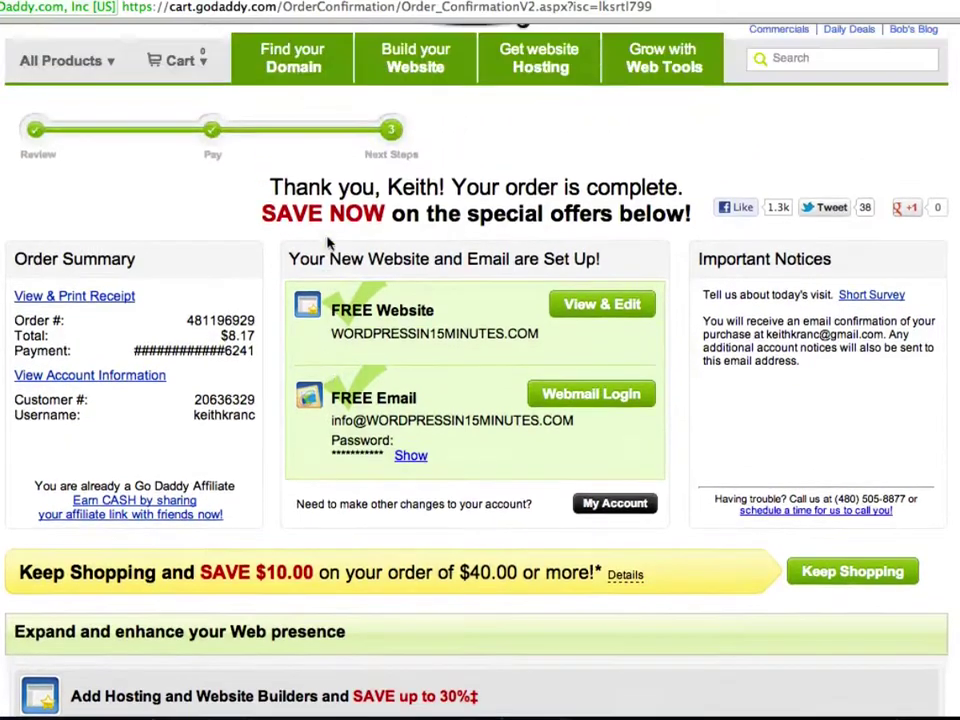
pyautogui.click(610, 504)
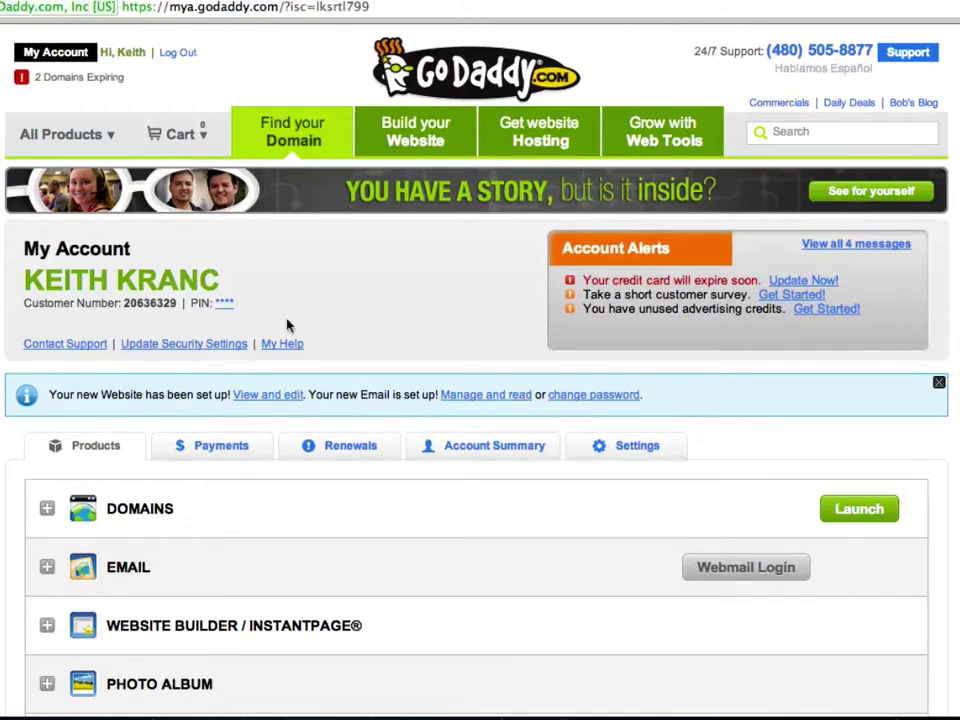
# - Expand the Domains row under Products to list the 22 registered domains and their expiry dates
pyautogui.scroll(-2, 287, 325)
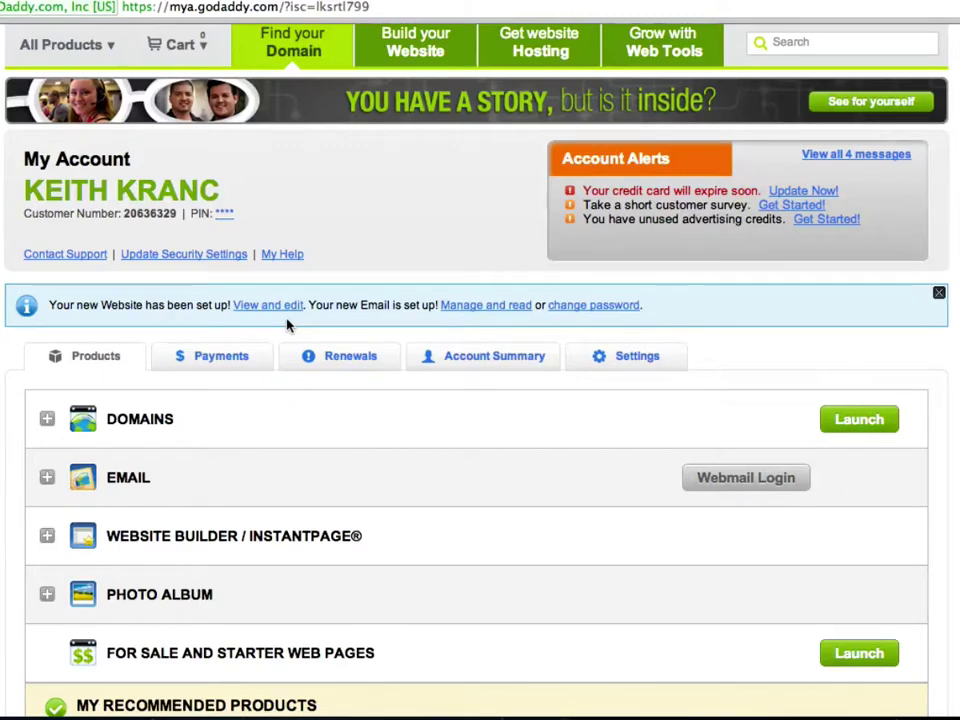
pyautogui.click(173, 418)
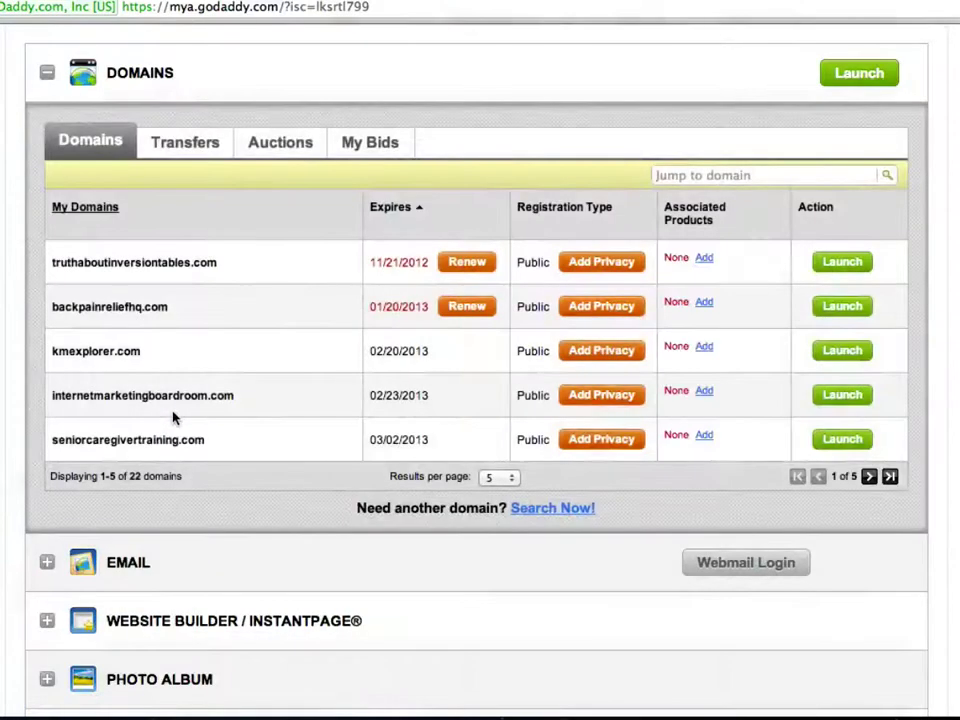
pyautogui.scroll(-2, 173, 418)
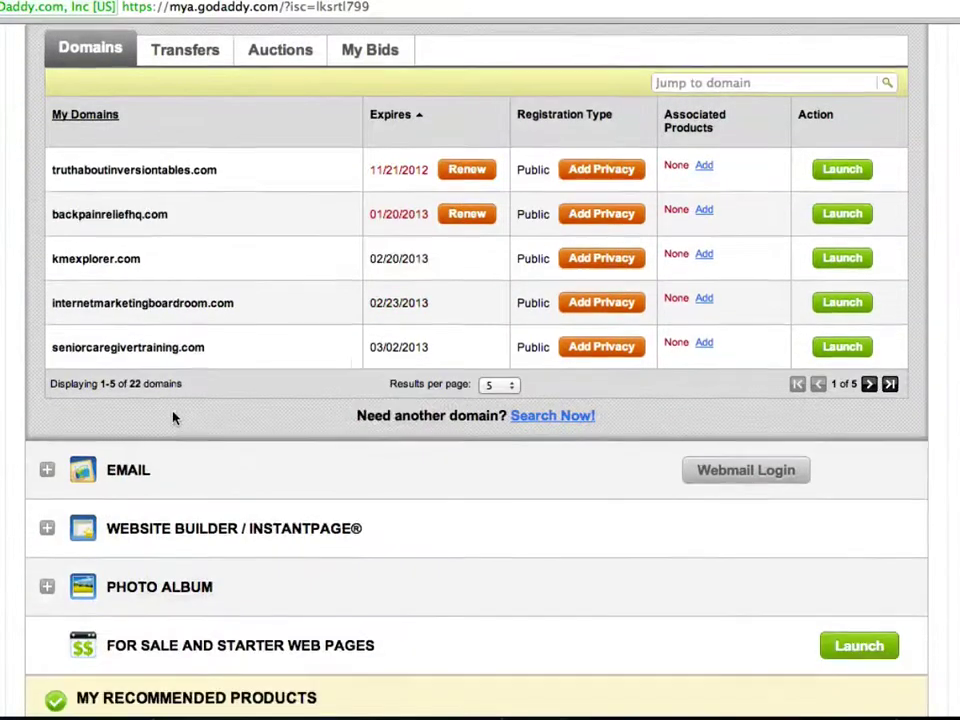
pyautogui.scroll(3, 173, 418)
pyautogui.scroll(1, 173, 418)
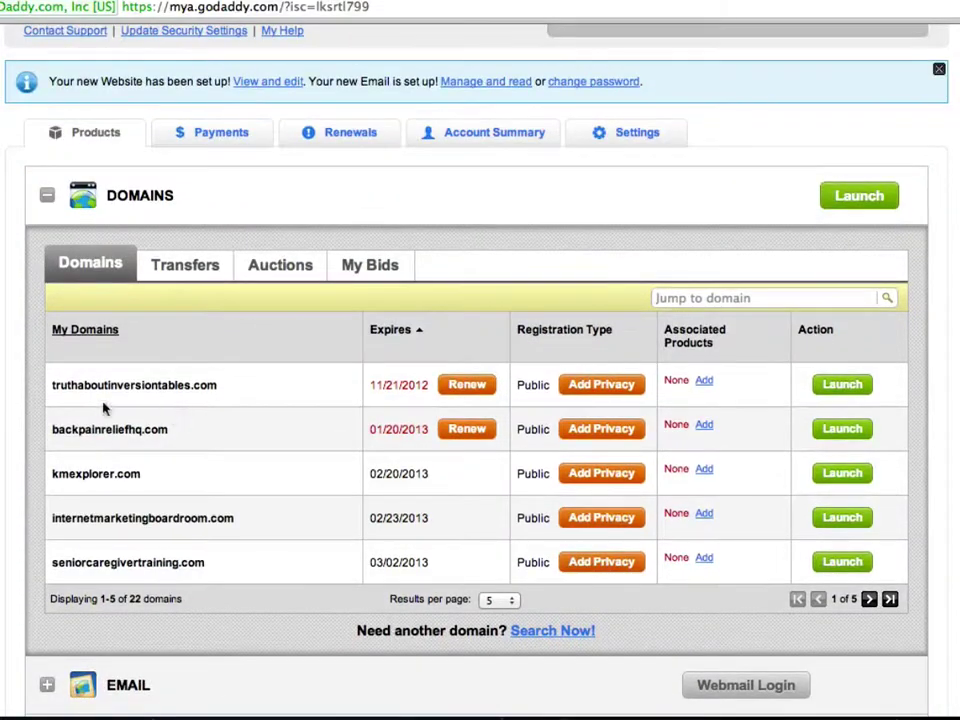
pyautogui.scroll(5, 35, 83)
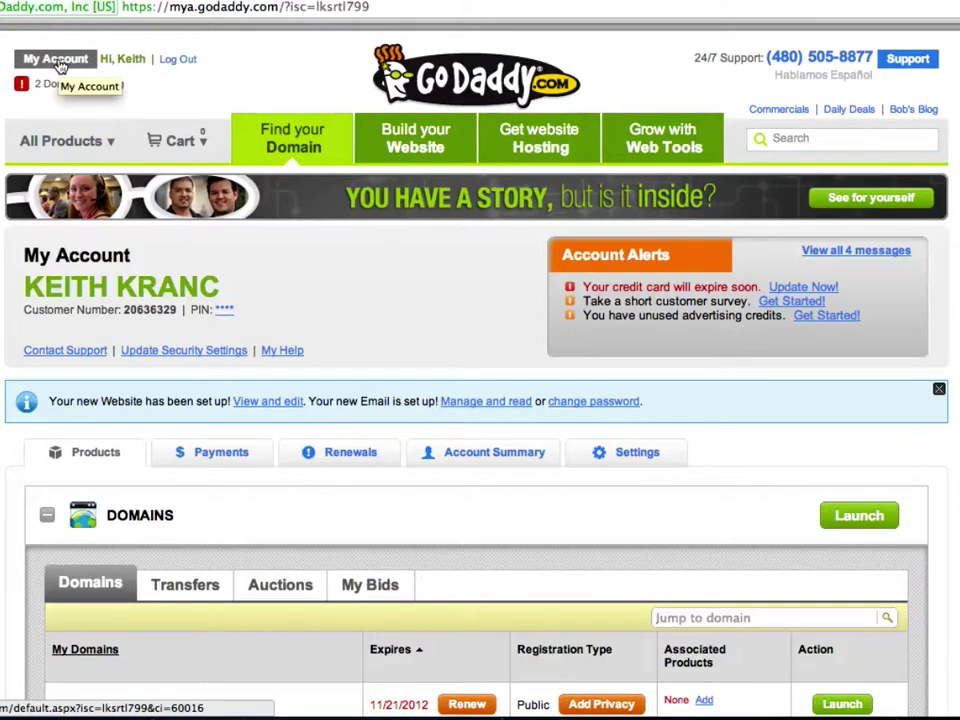
pyautogui.scroll(-1, 60, 72)
pyautogui.scroll(1, 60, 72)
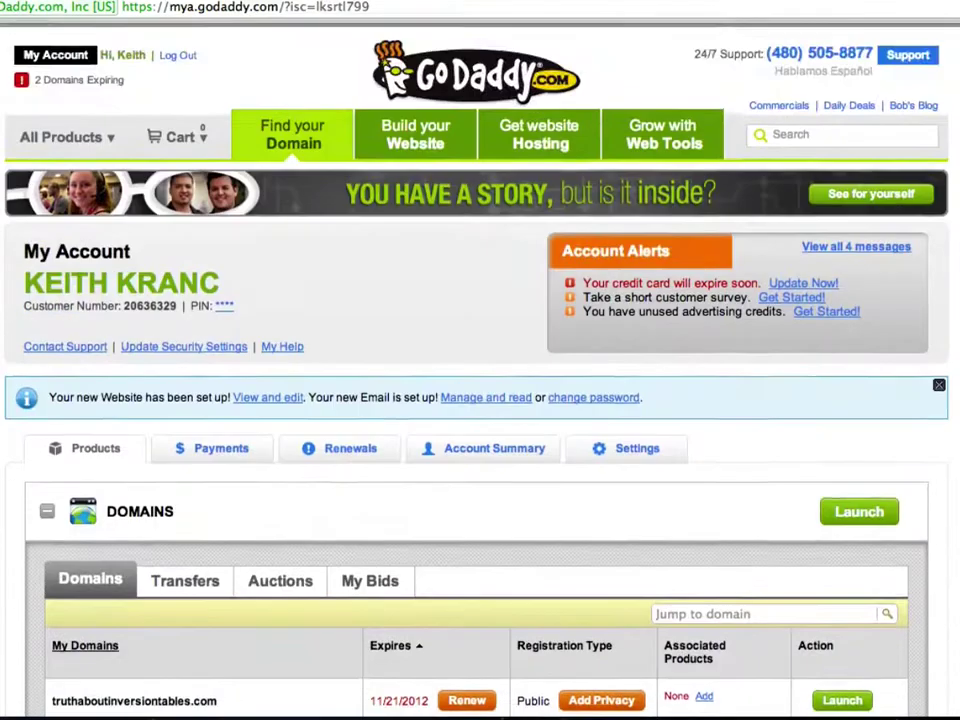
pyautogui.moveTo(52, 136)
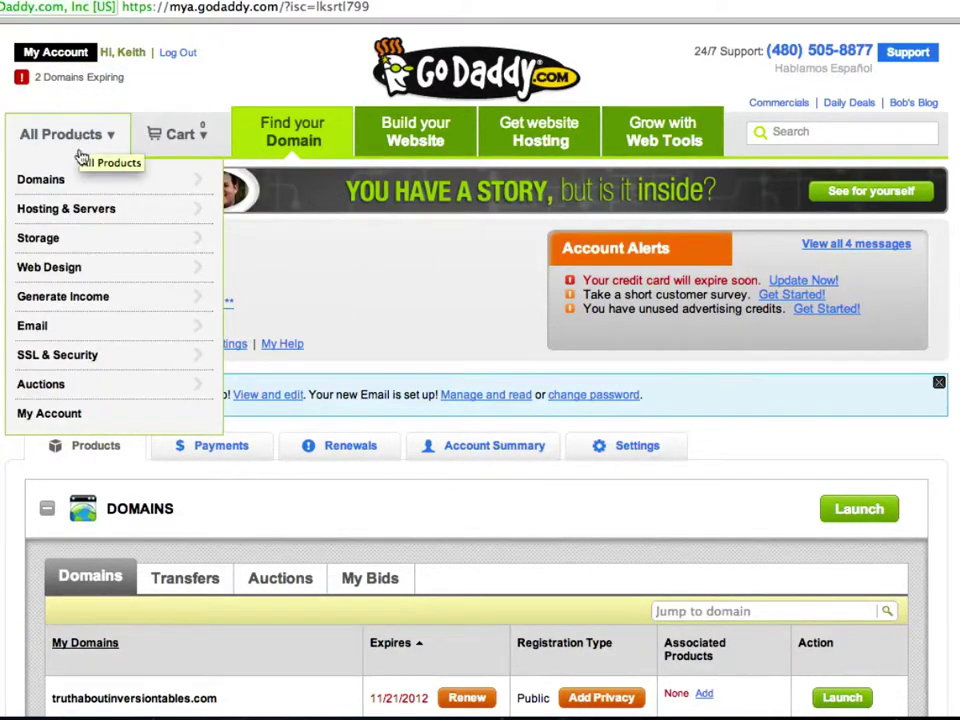
# - Open Domain Management from the All Products > Domains menu
pyautogui.moveTo(66, 180)
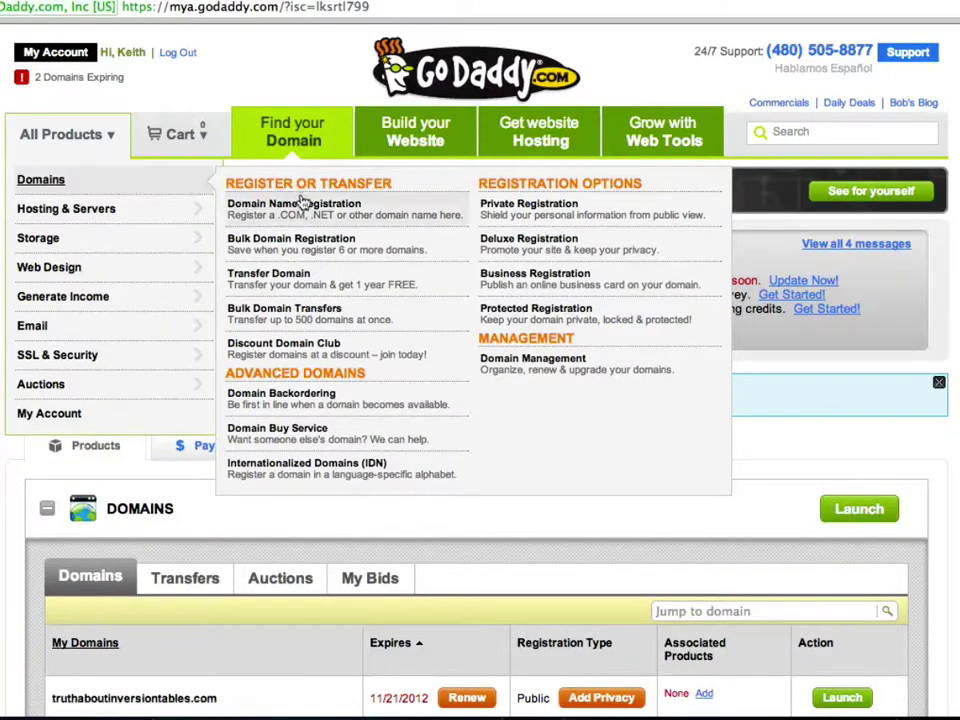
pyautogui.click(538, 372)
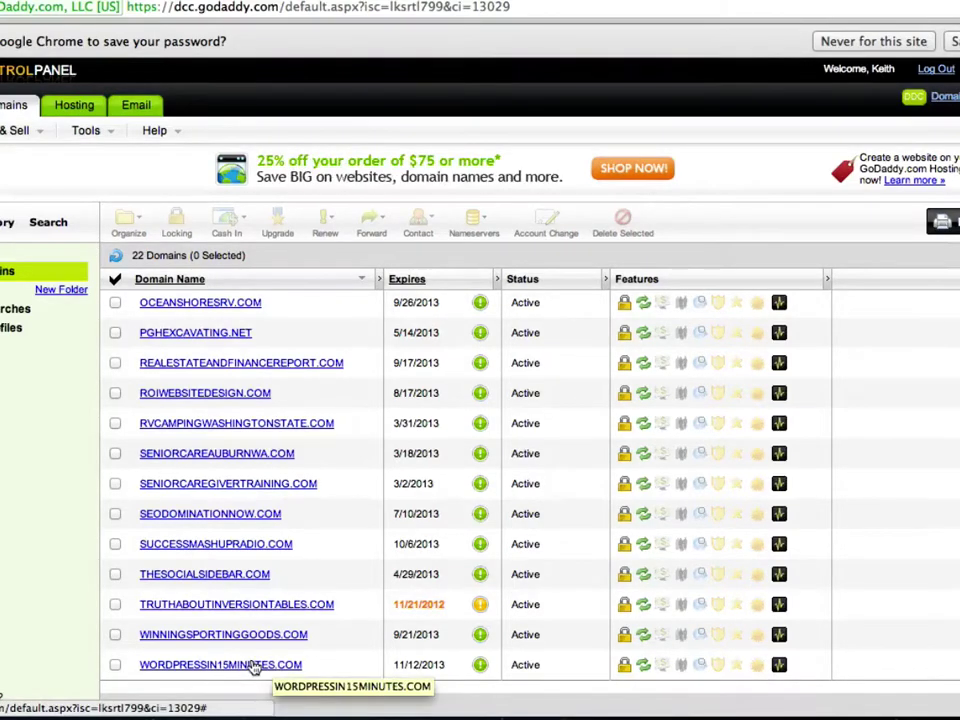
# - Open Domain Details for WORDPRESSIN15MINUTES.COM to view its NS17/NS18.DOMAINCONTROL.COM nameservers
pyautogui.click(255, 665)
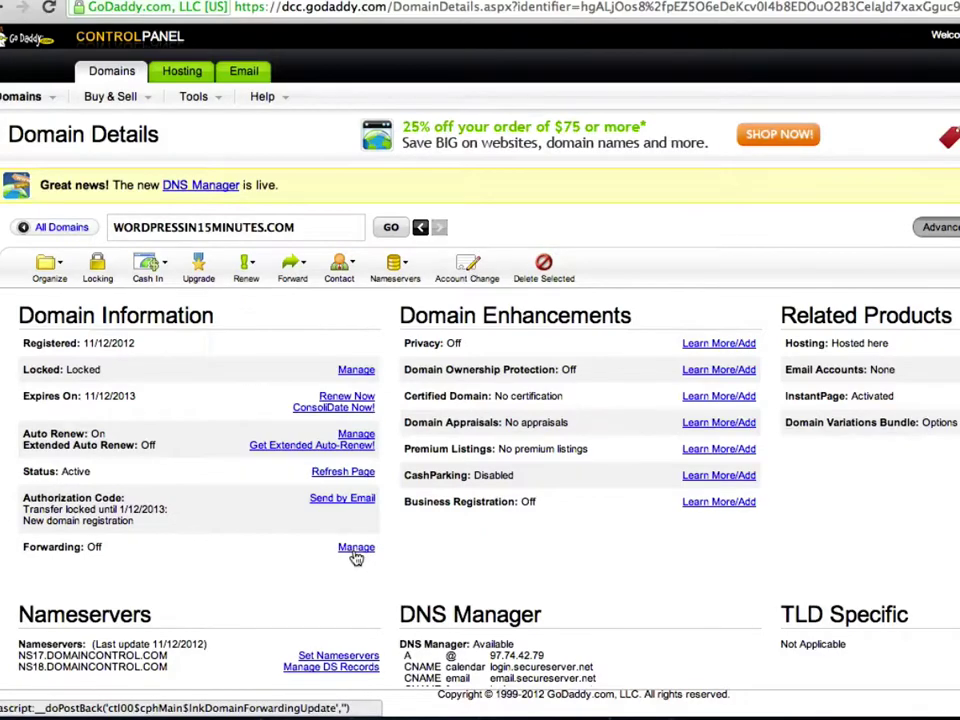
pyautogui.scroll(-1, 355, 557)
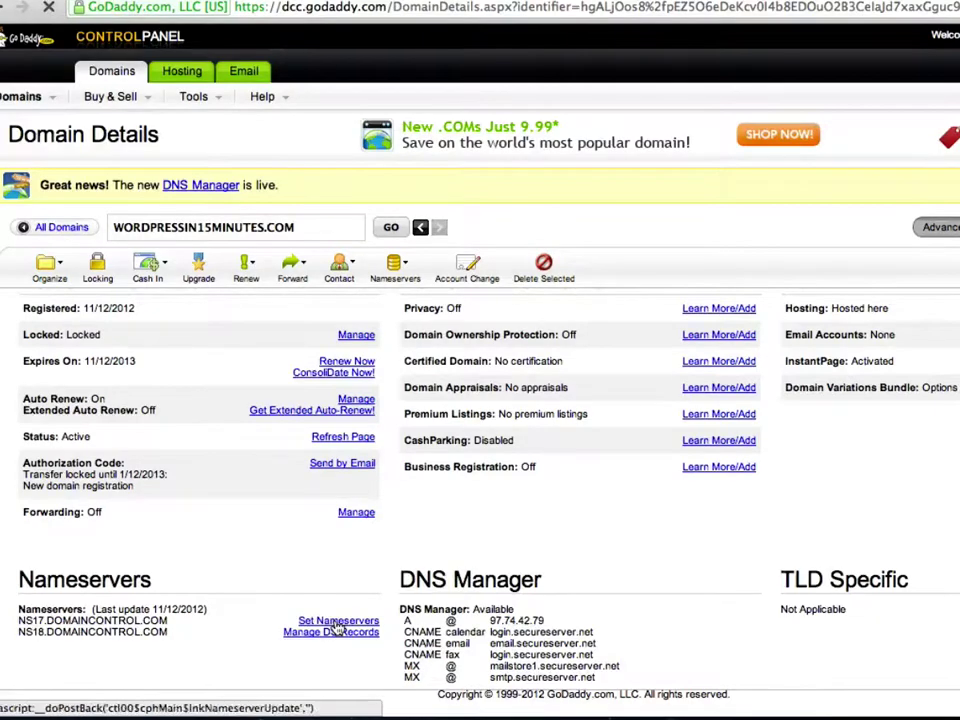
# - Open Set Nameservers for the domain and choose 'I have specific nameservers'
pyautogui.click(338, 622)
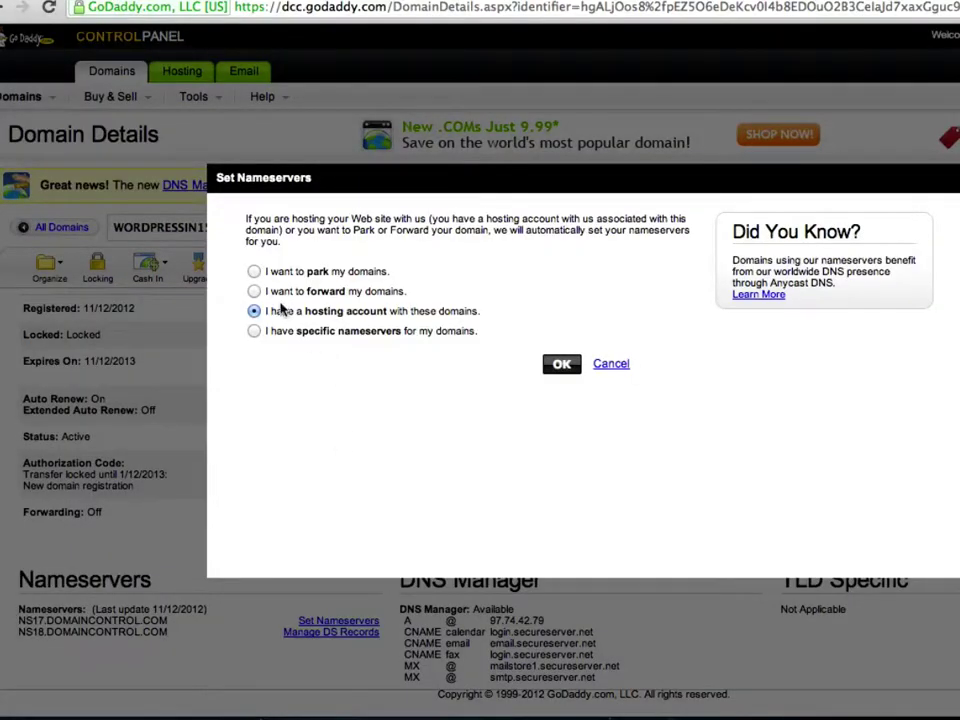
pyautogui.click(254, 331)
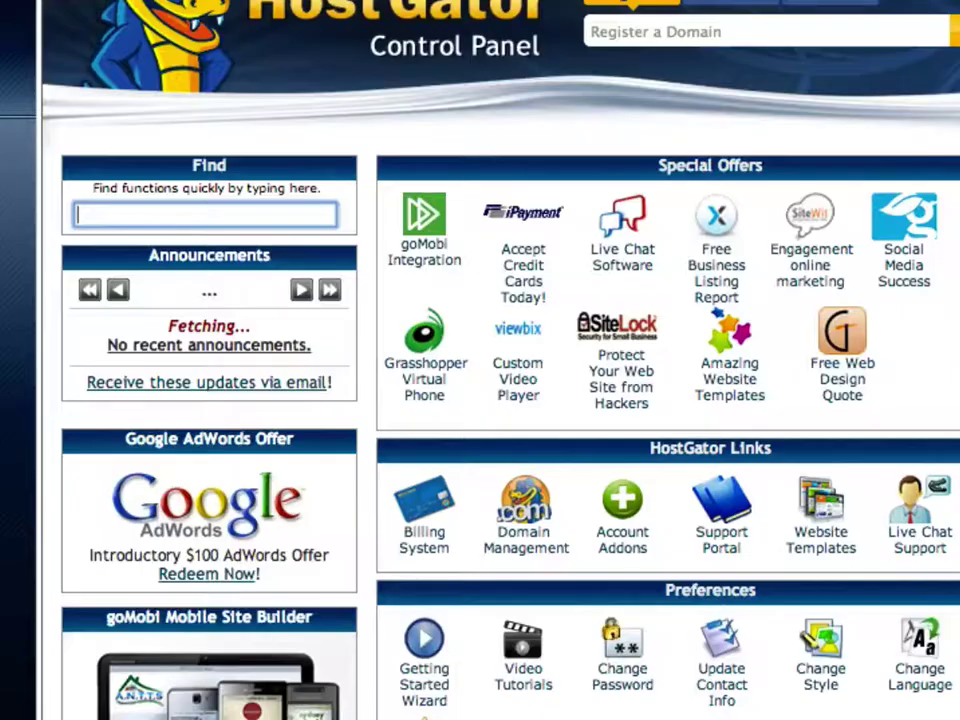
# - Copy ns2281.hostgator.com from the Name Servers in HostGator's Account Information
pyautogui.scroll(-15, 441, 236)
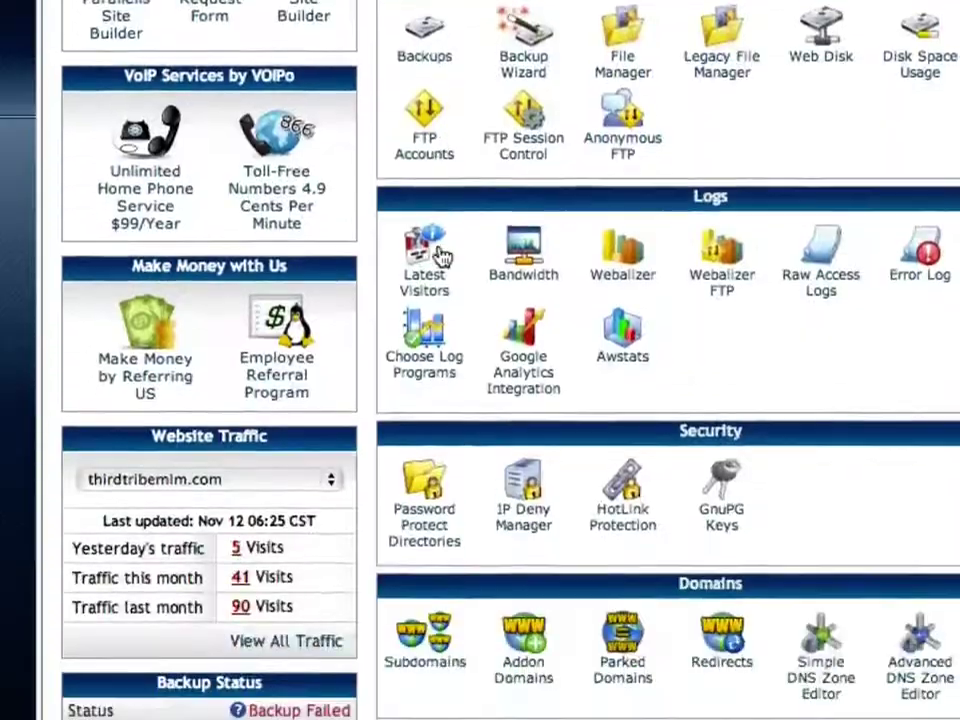
pyautogui.scroll(-15, 441, 256)
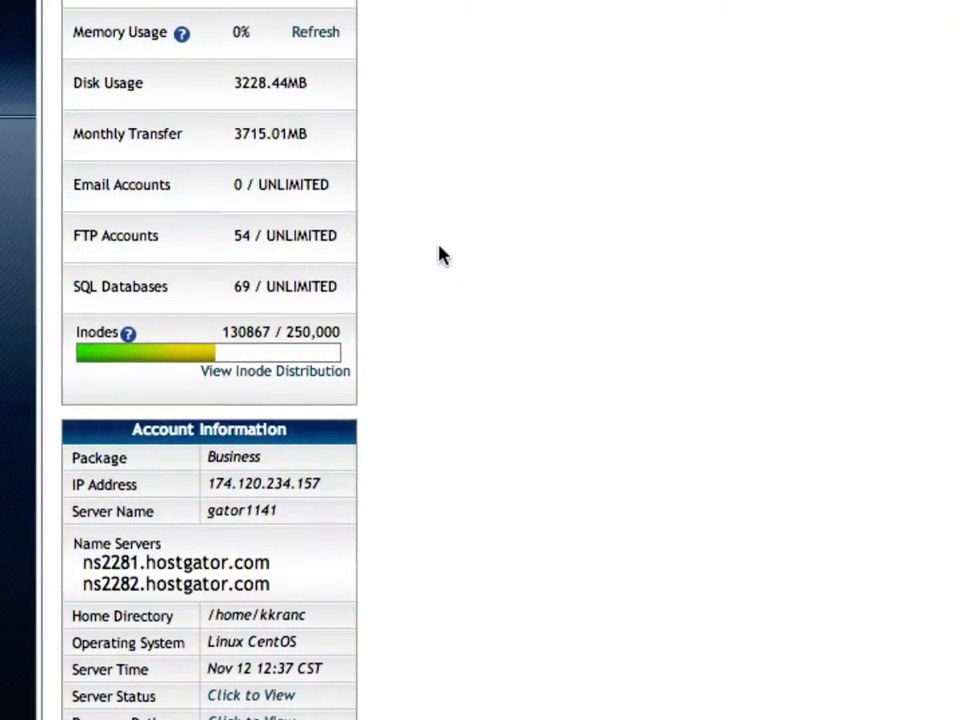
pyautogui.scroll(5, 441, 256)
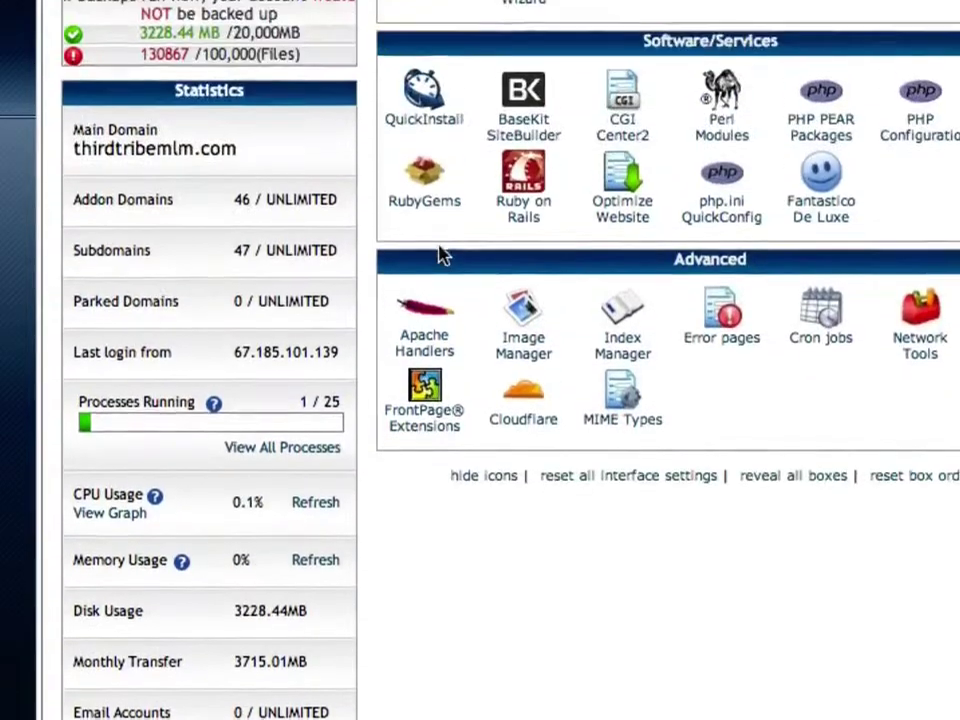
pyautogui.scroll(3, 441, 256)
pyautogui.scroll(-10, 441, 256)
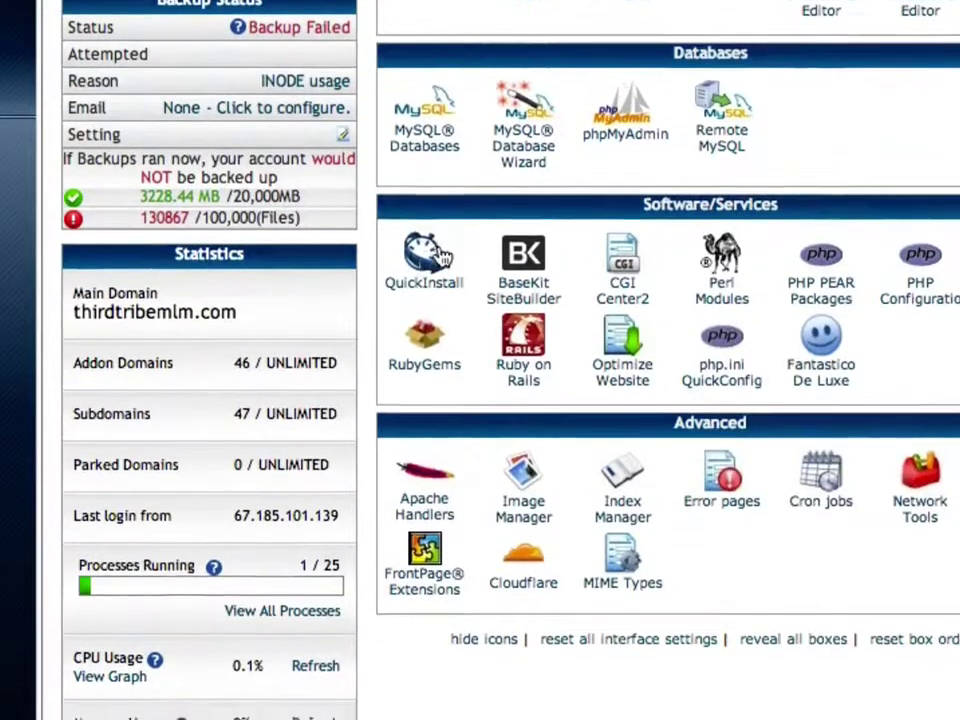
pyautogui.scroll(-3, 441, 256)
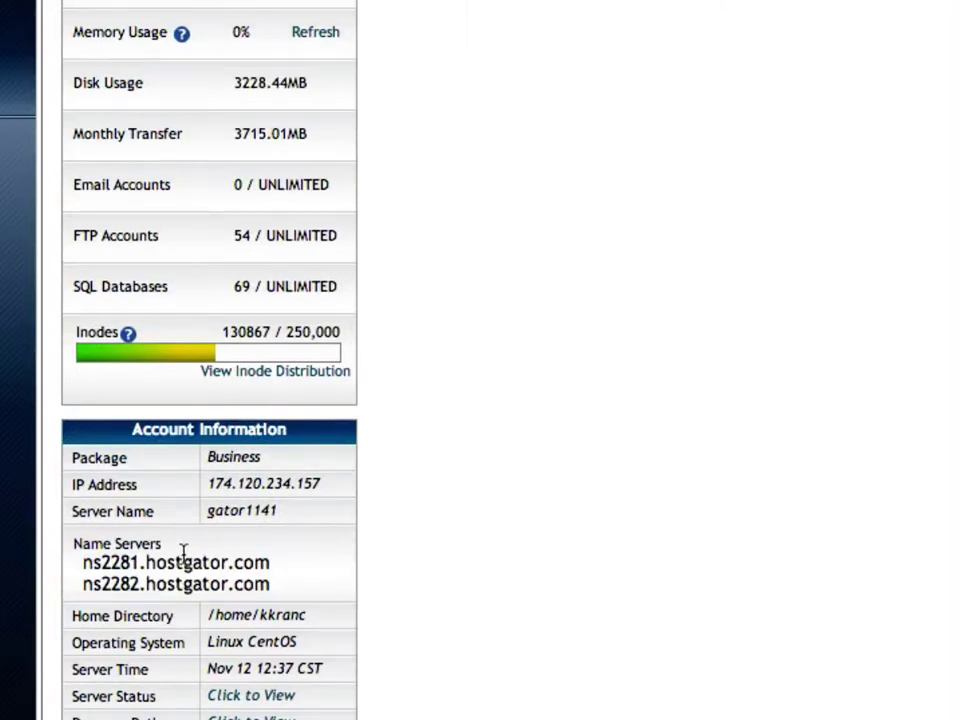
pyautogui.doubleClick(184, 556)
pyautogui.click(184, 560)
pyautogui.moveTo(270, 563); pyautogui.dragTo(69, 567)
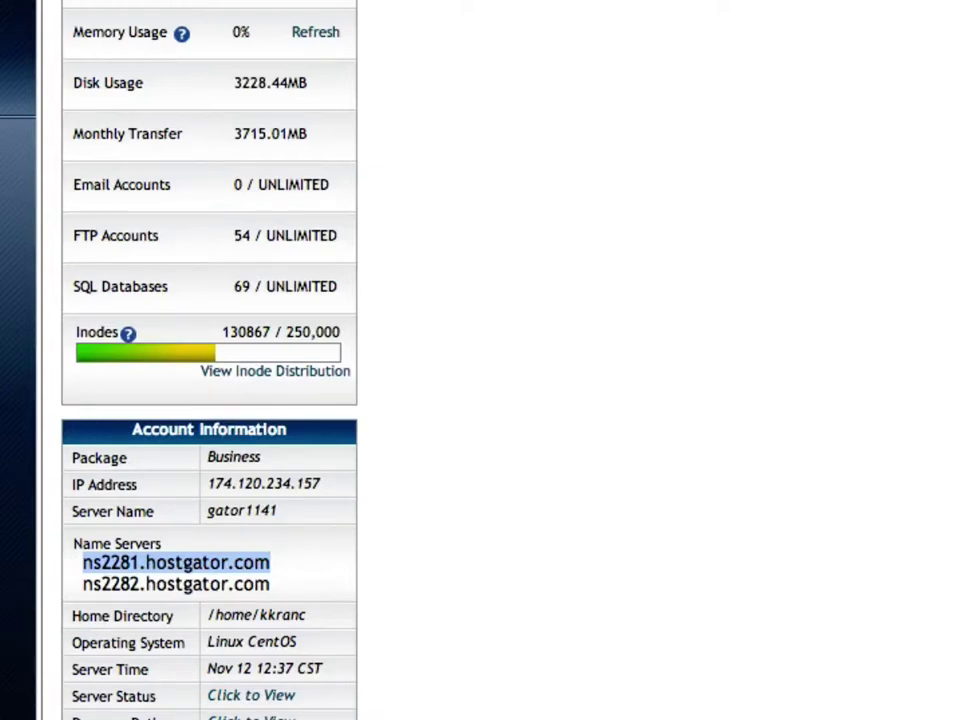
pyautogui.rightClick(121, 565)
pyautogui.click(165, 573)
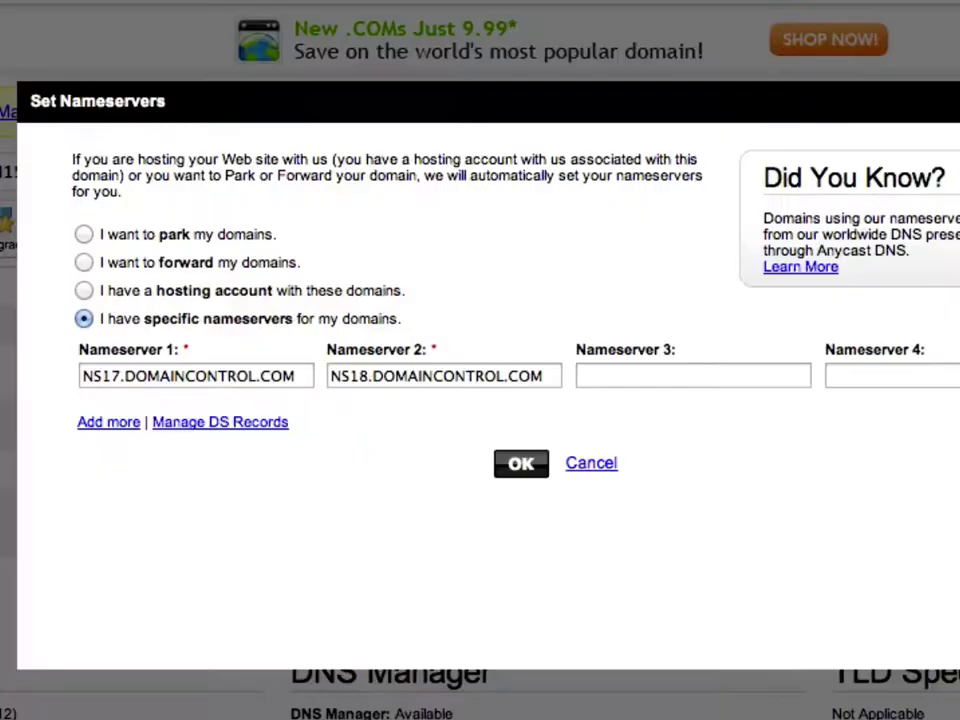
# - Replace the first nameserver with ns2281.hostgator.com
pyautogui.tripleClick(205, 373)
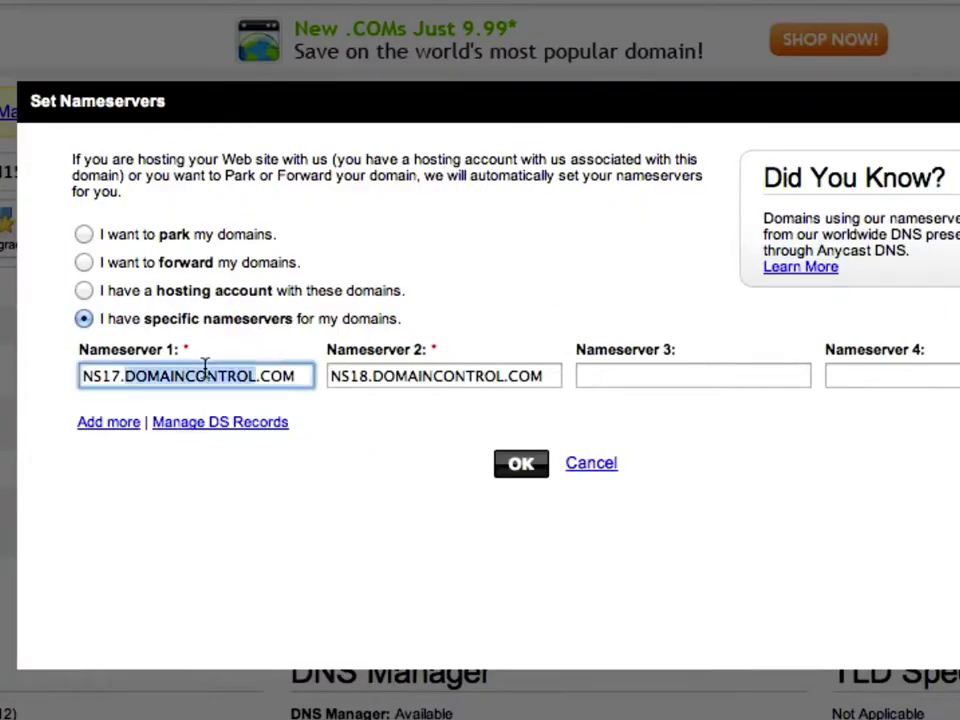
pyautogui.rightClick(205, 372)
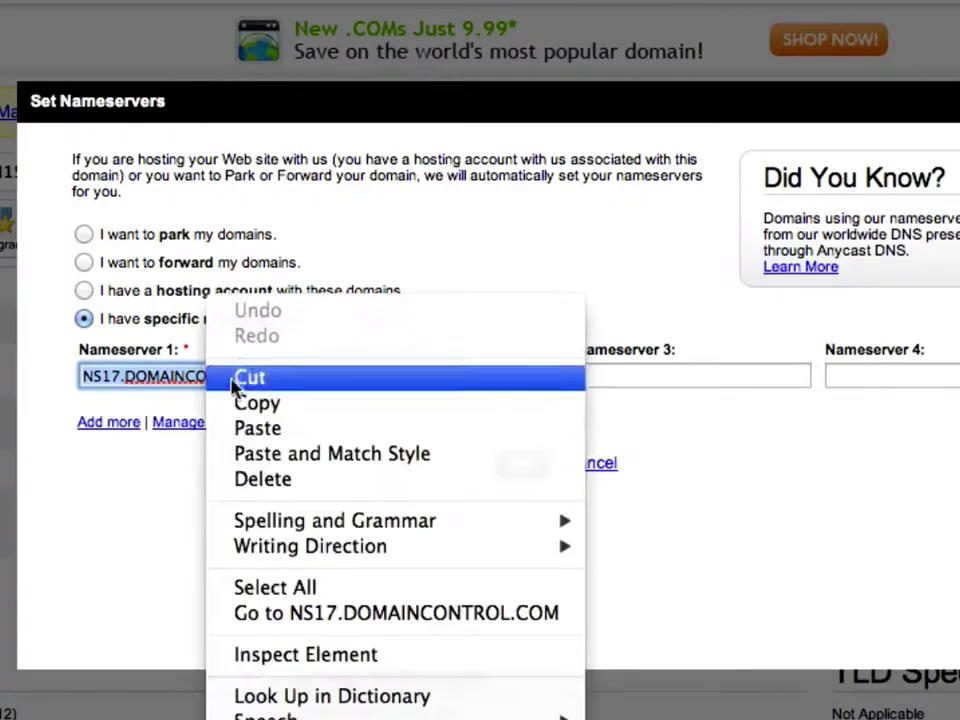
pyautogui.click(257, 428)
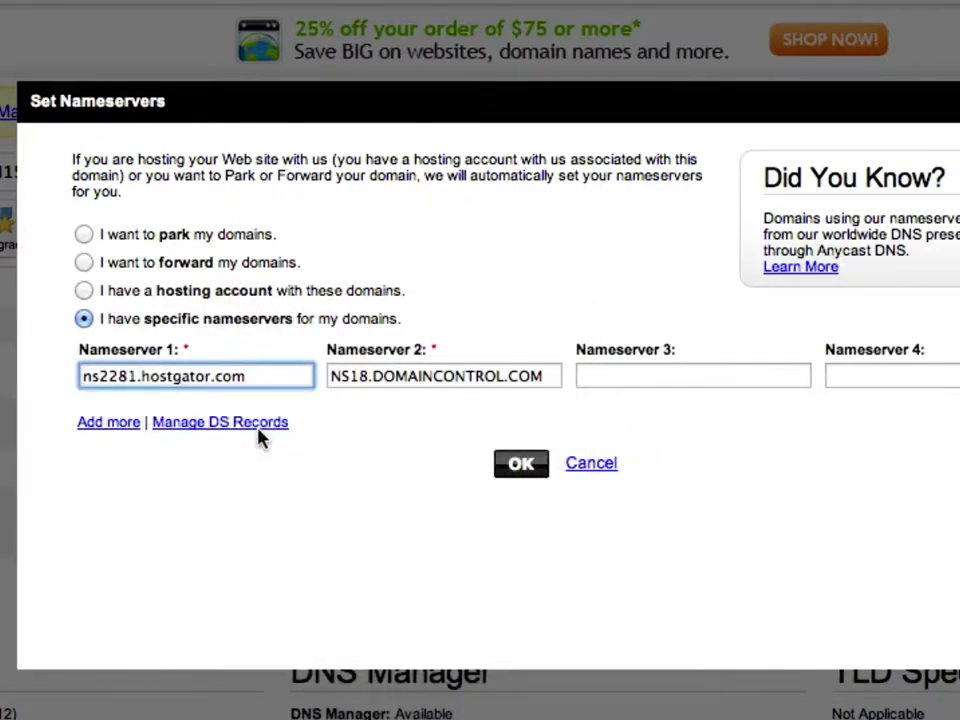
# - Set the second nameserver to ns2282.hostgator.com and submit the change
pyautogui.click(408, 375)
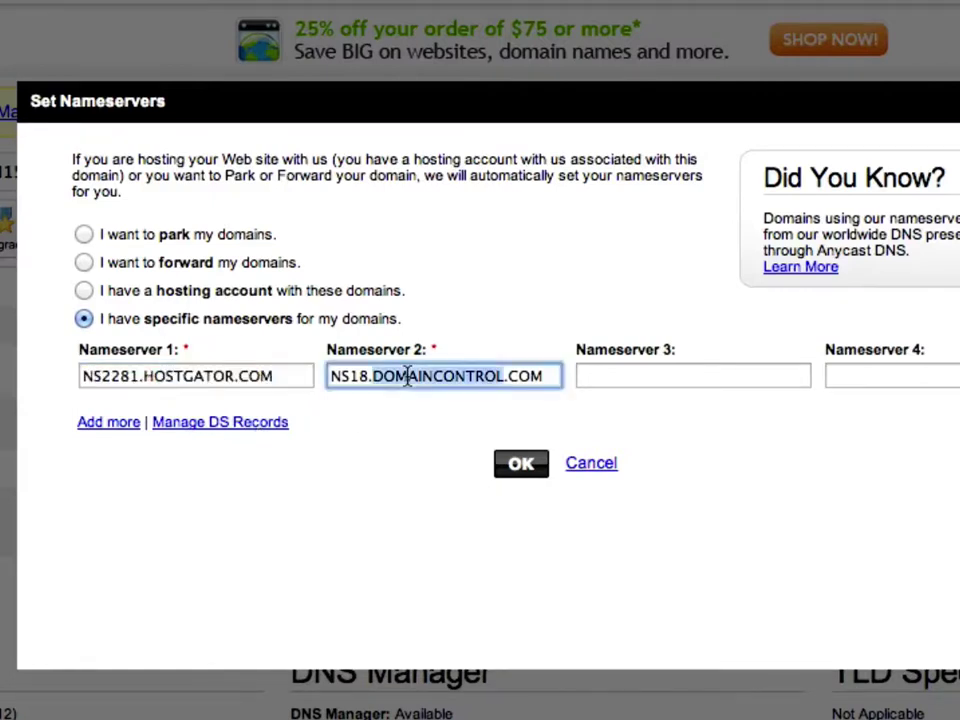
pyautogui.press('super+a')
pyautogui.press('super+v')
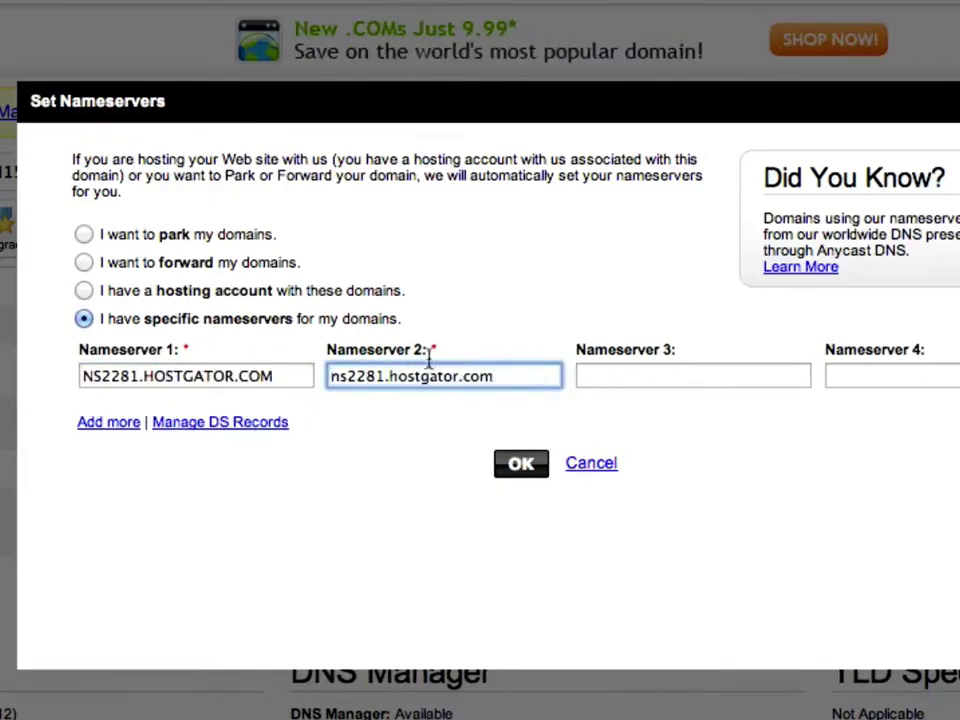
pyautogui.click(383, 375)
pyautogui.press('BackSpace')
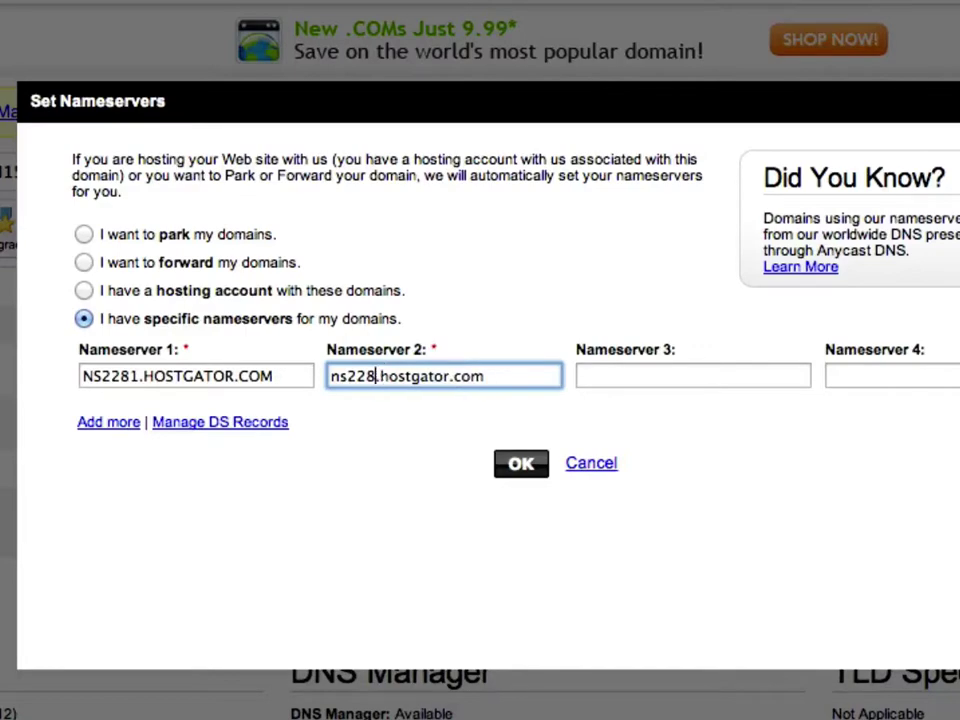
pyautogui.write('2')
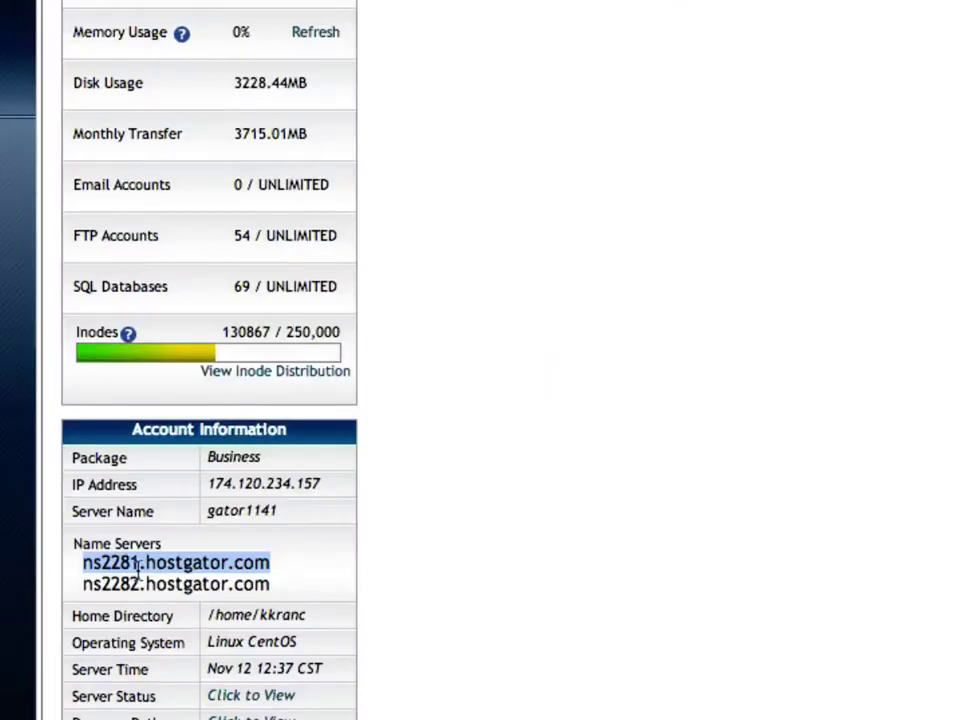
pyautogui.click(139, 565)
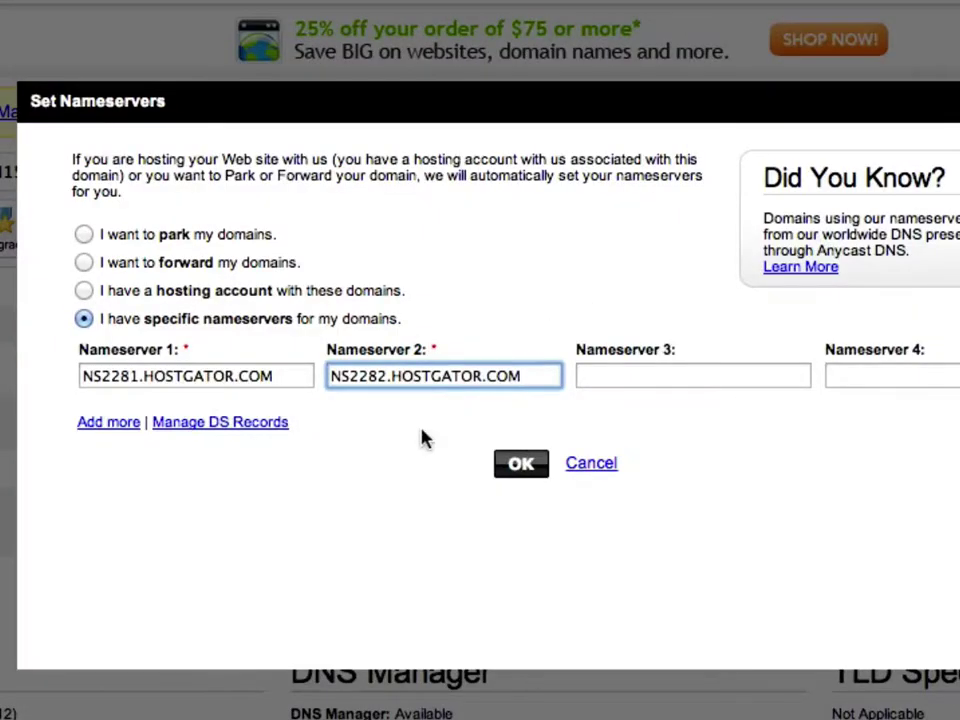
pyautogui.click(516, 466)
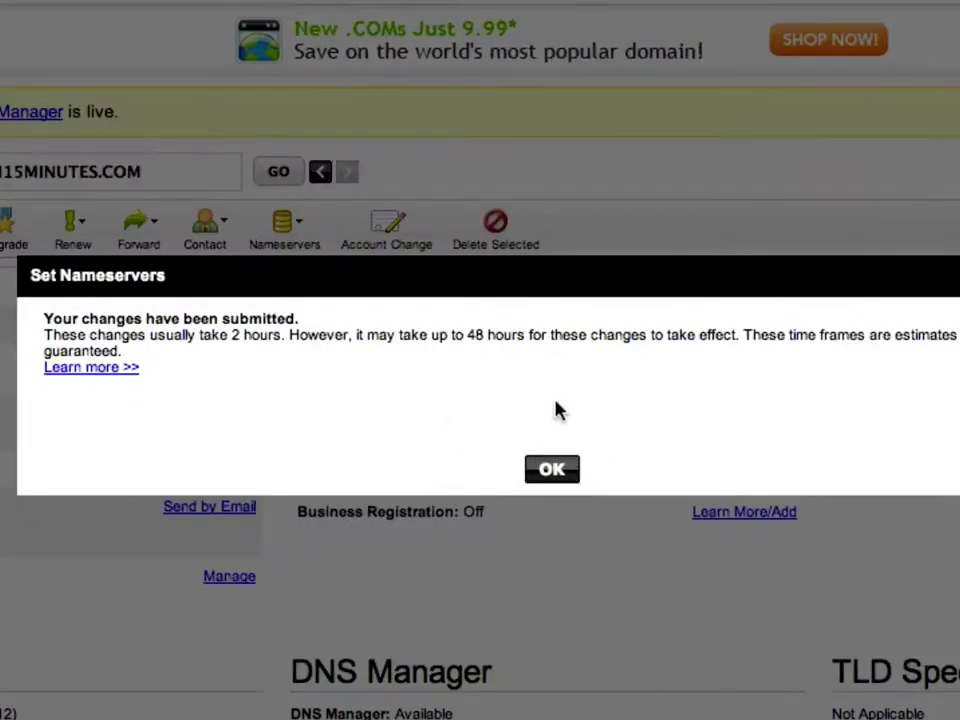
# - Dismiss GoDaddy's confirmation and open Addon Domains from the cPanel Domains section
pyautogui.click(556, 472)
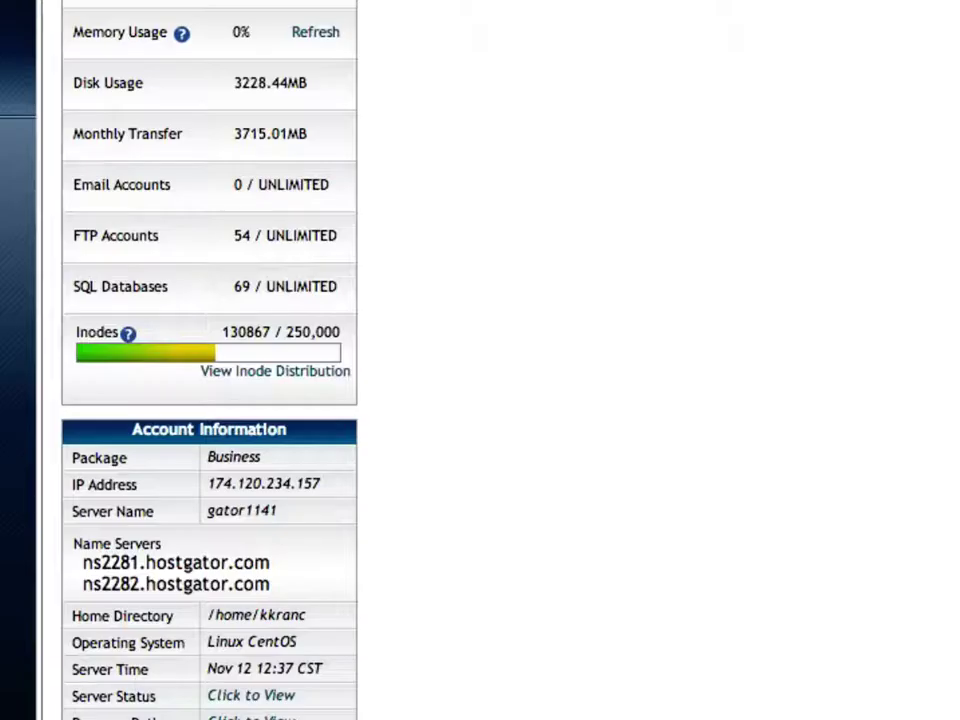
pyautogui.scroll(15, 606, 250)
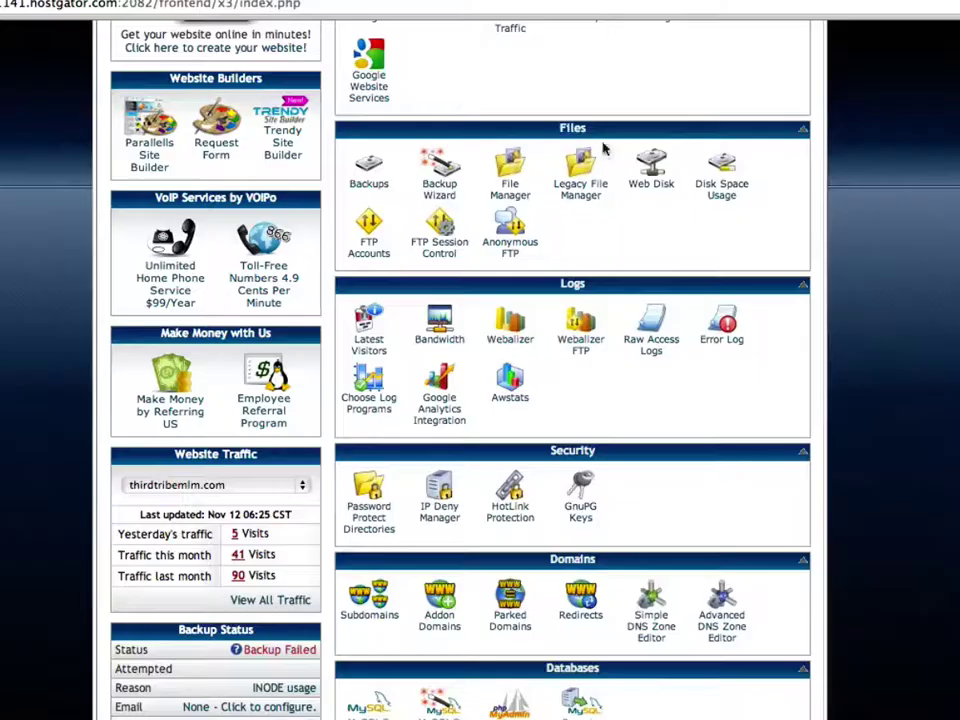
pyautogui.scroll(-3, 611, 304)
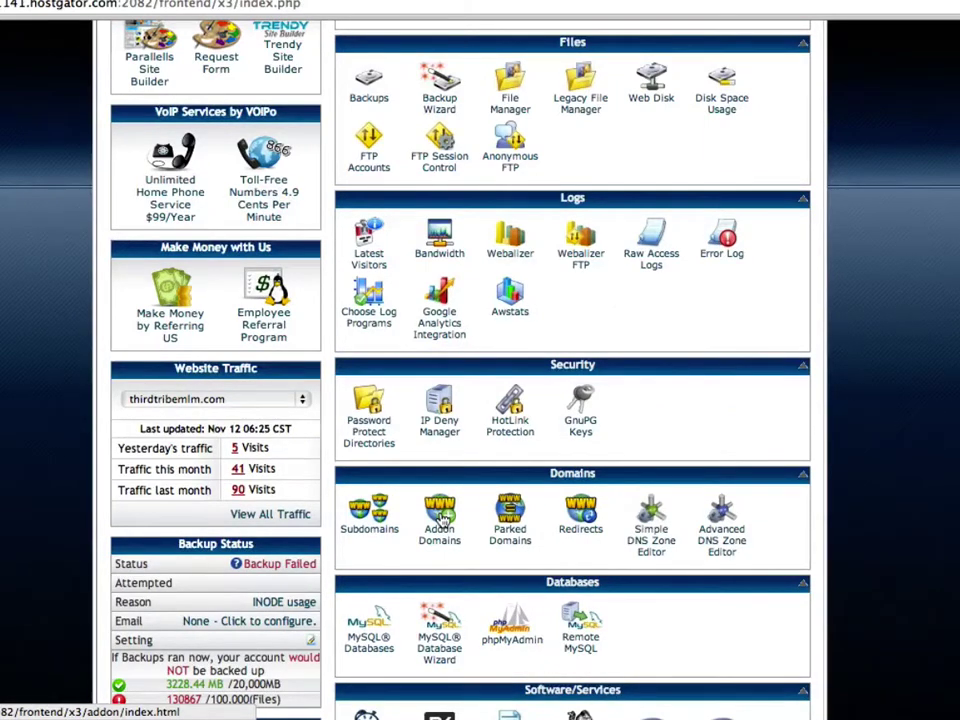
pyautogui.click(440, 515)
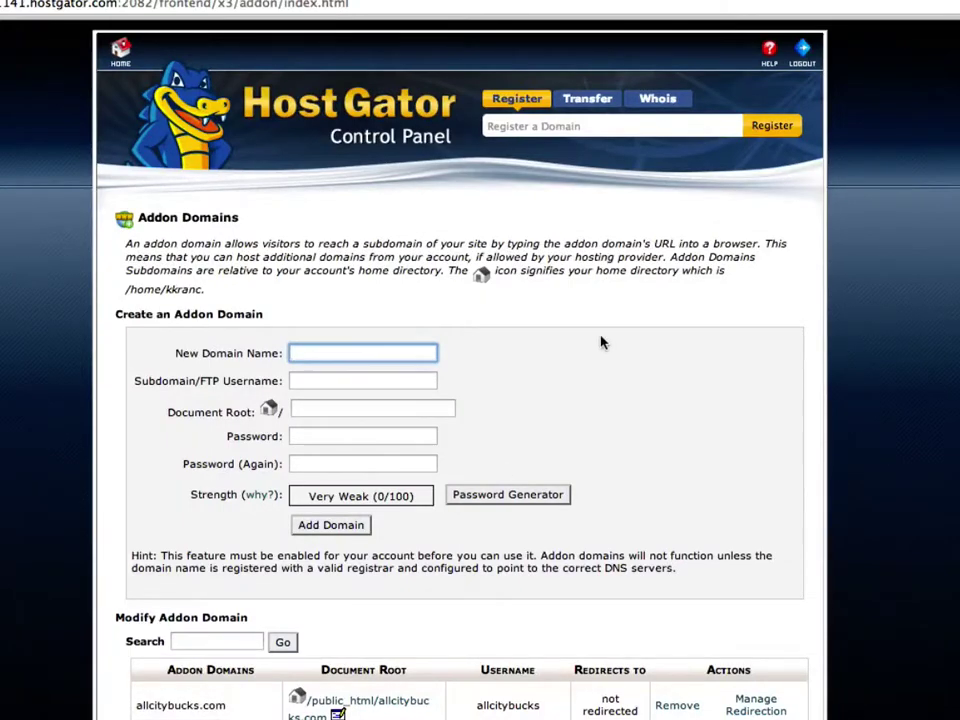
pyautogui.write('www.')
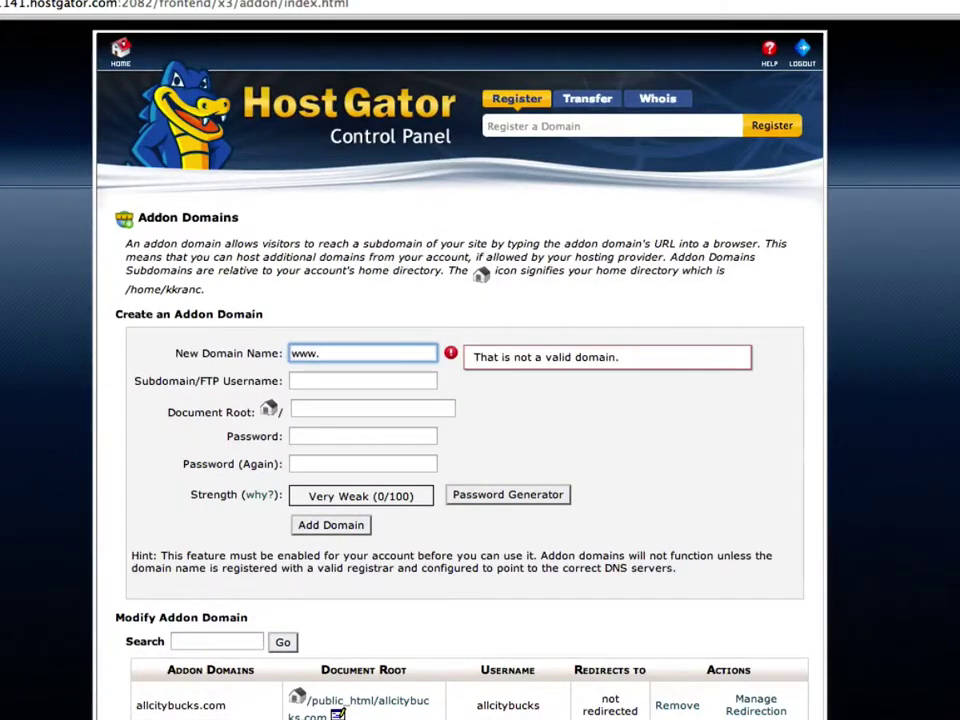
pyautogui.write('wordpress')
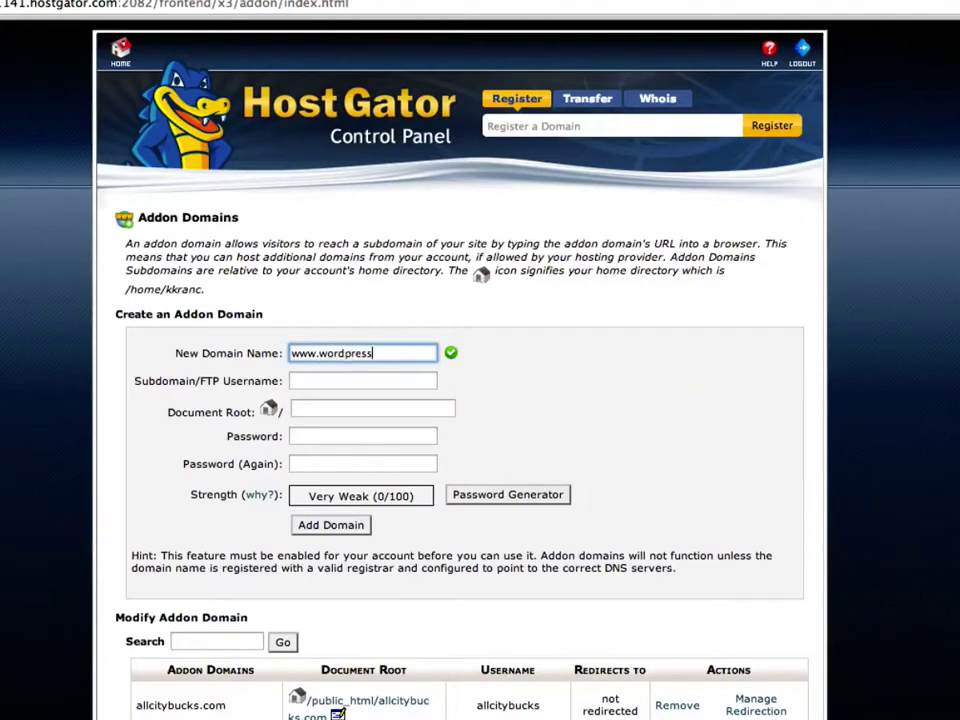
pyautogui.write('in15minutes.com')
pyautogui.press('Tab')
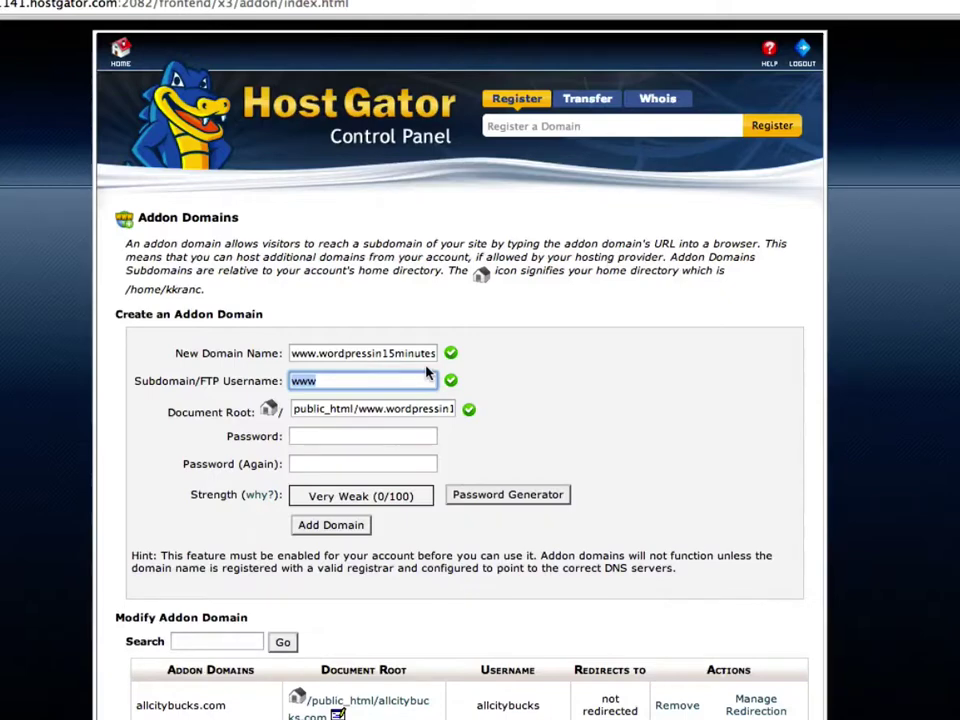
pyautogui.write('wordpressin1')
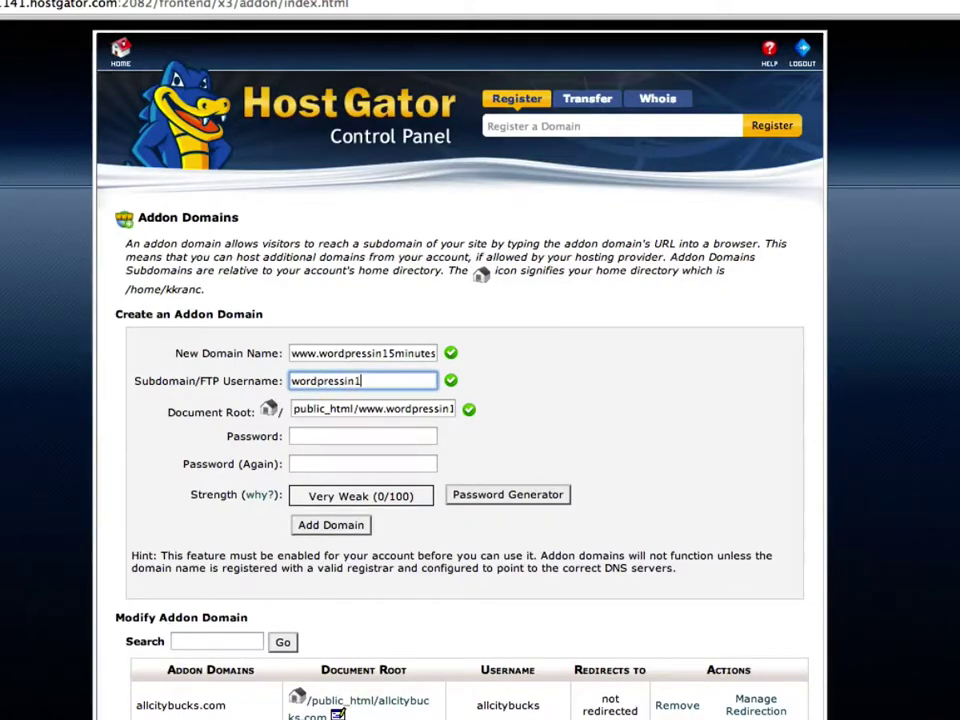
pyautogui.write('5minutes')
pyautogui.press('Tab')
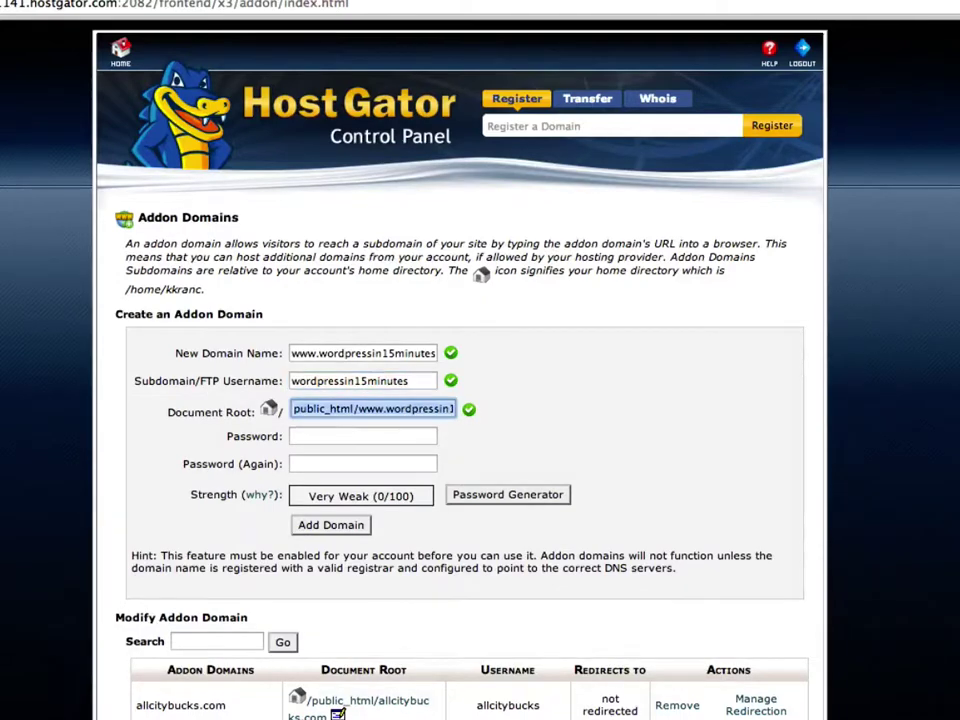
pyautogui.press('Tab')
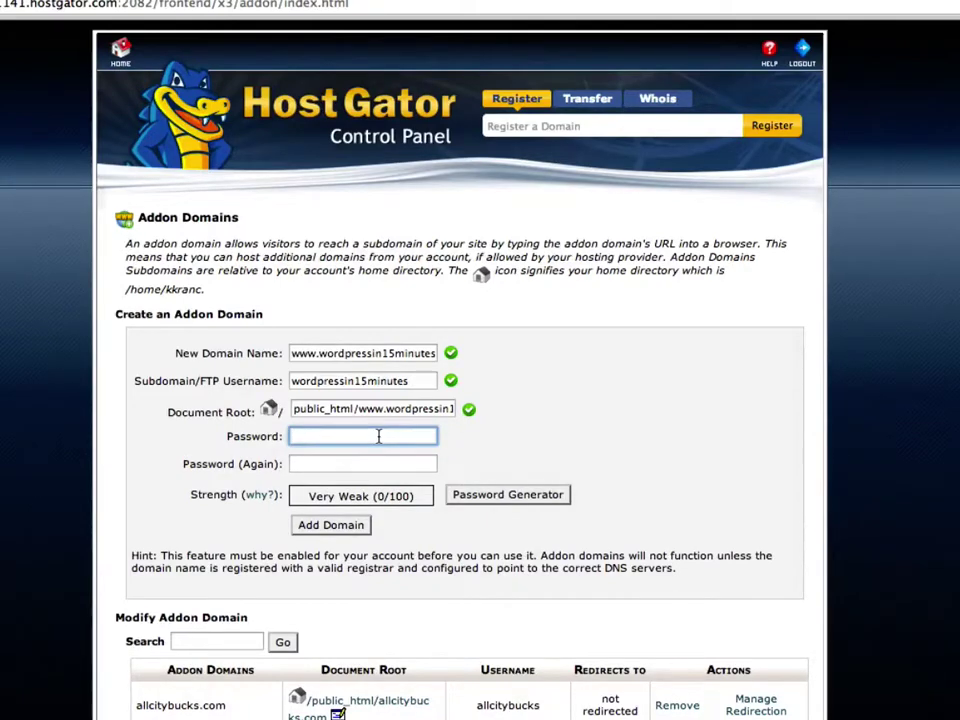
pyautogui.write('********')
pyautogui.press('Tab')
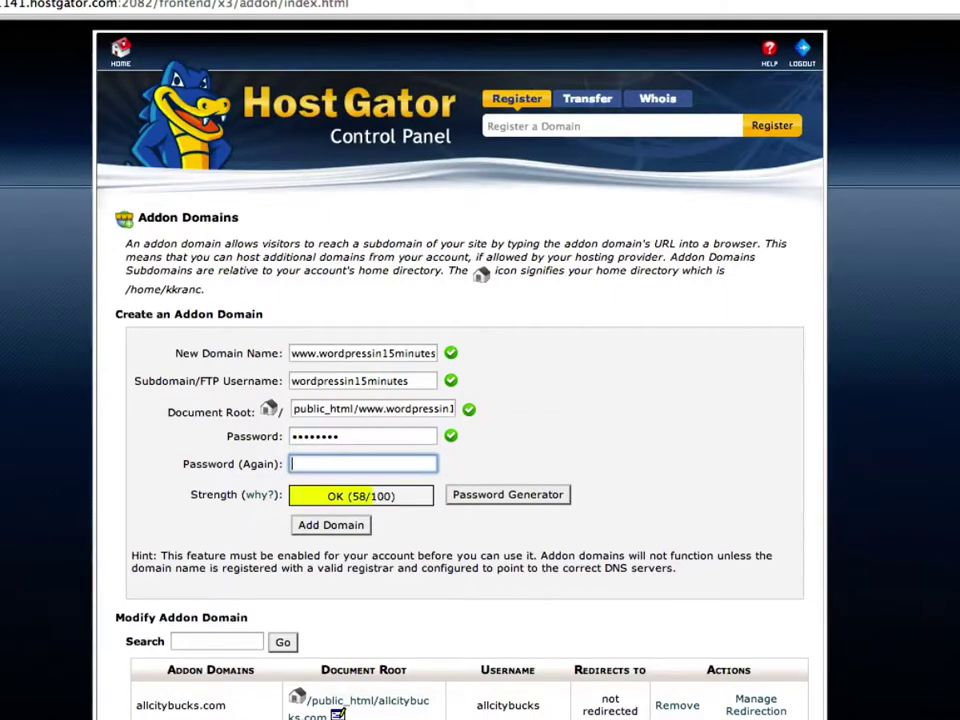
pyautogui.write('********')
pyautogui.click(333, 526)
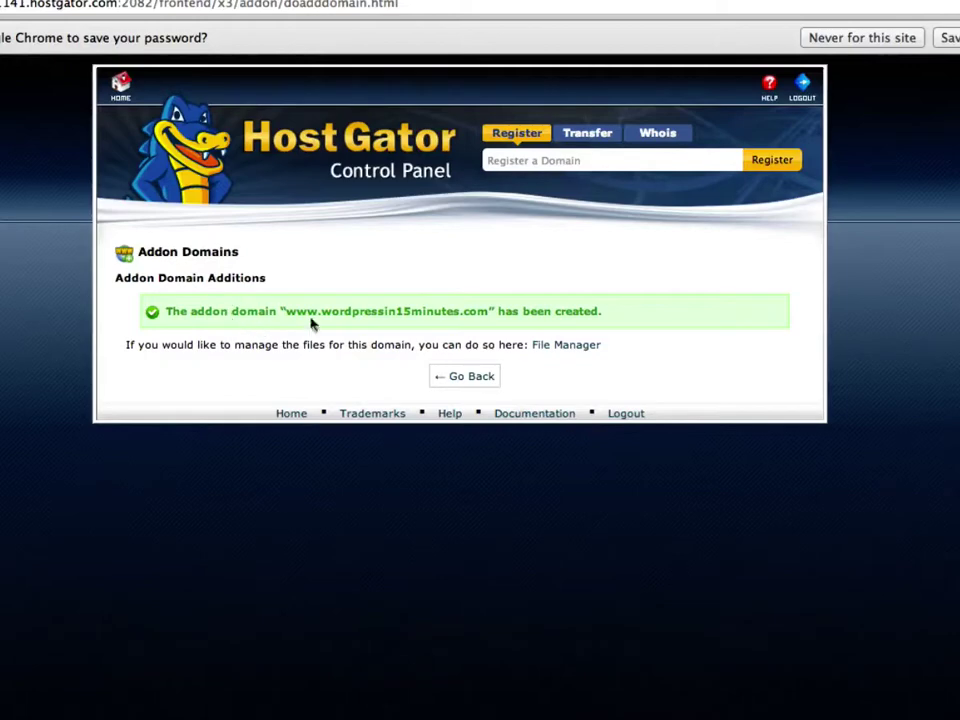
# - Go back to cPanel home and scroll down to the Software/Services tools
pyautogui.click(471, 377)
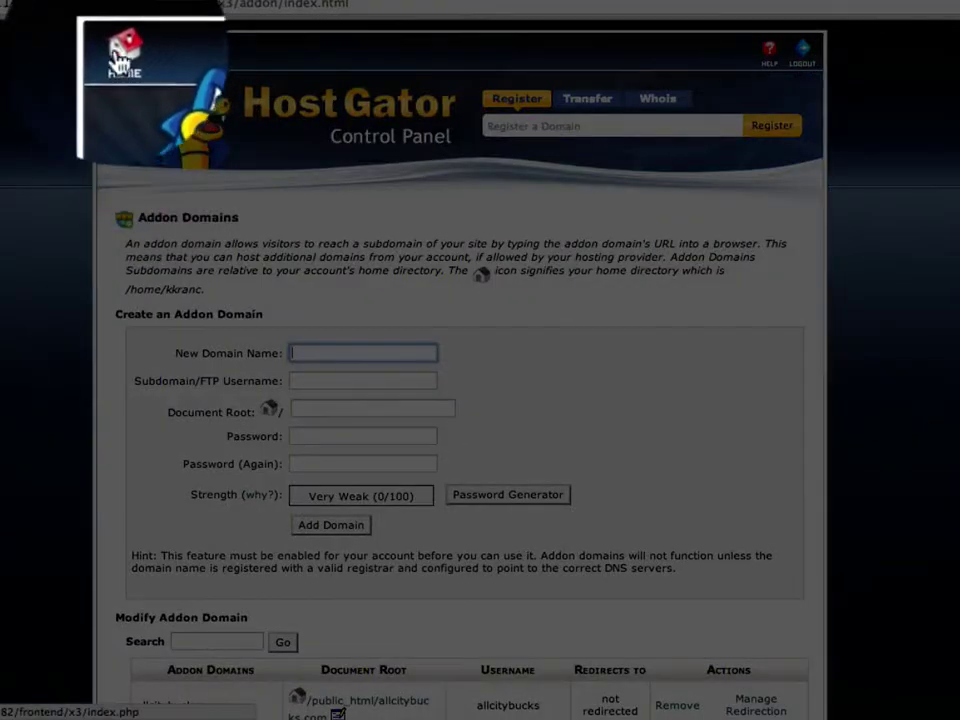
pyautogui.click(118, 60)
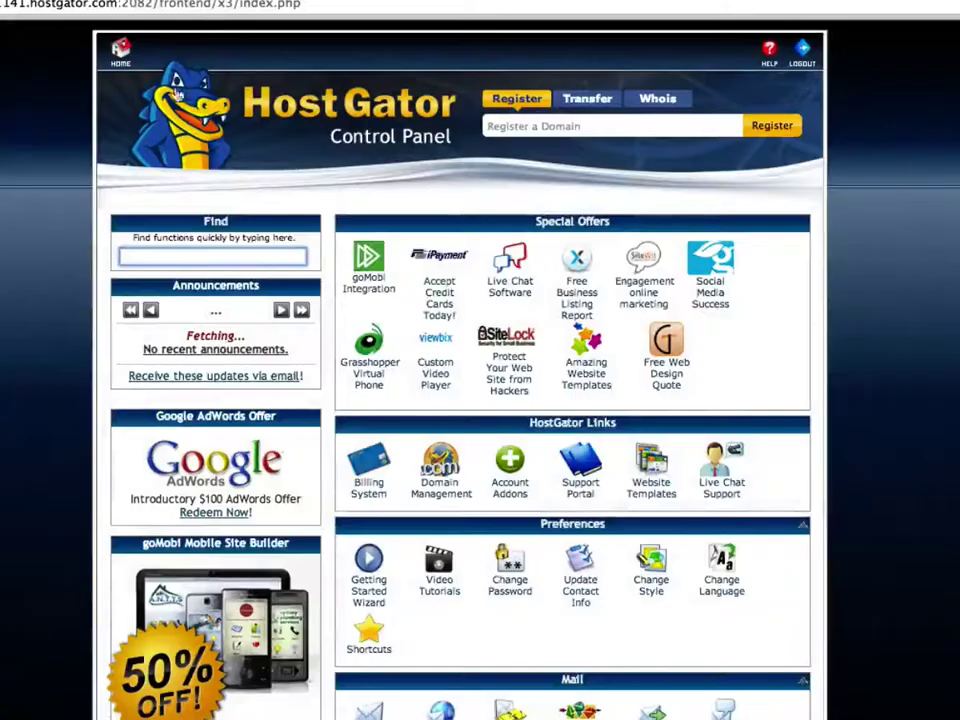
pyautogui.scroll(-1, 345, 253)
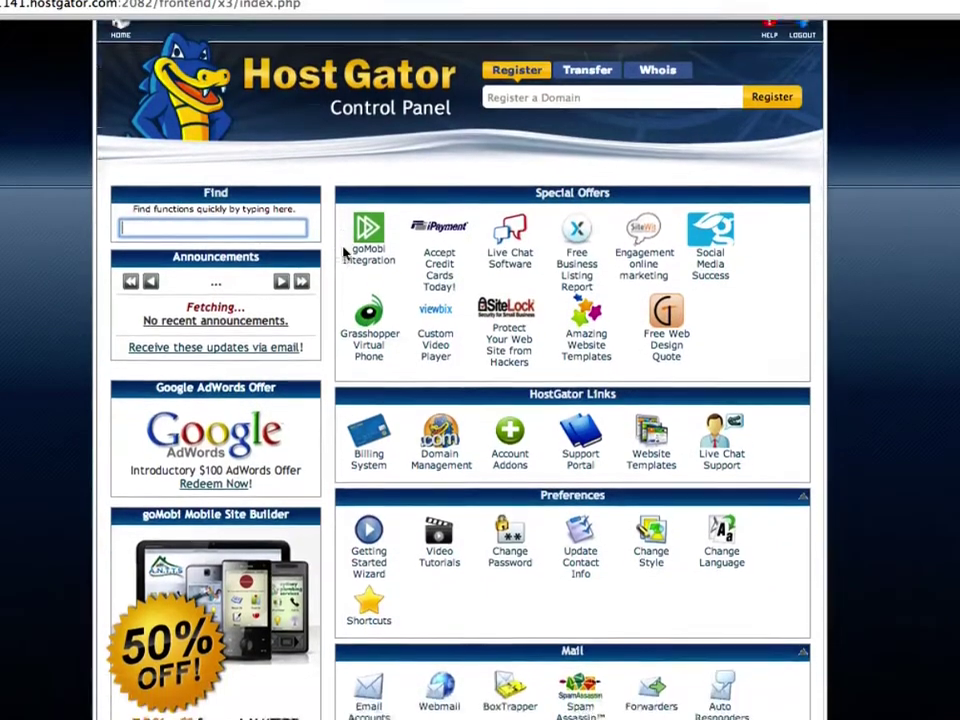
pyautogui.scroll(-5, 345, 253)
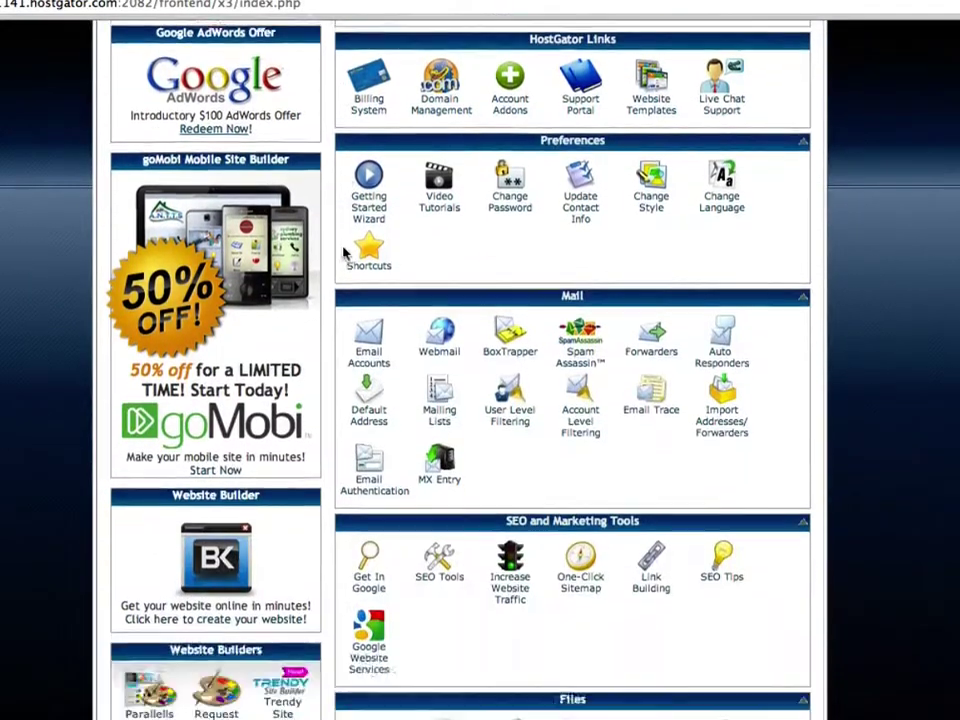
pyautogui.scroll(-5, 345, 253)
pyautogui.scroll(-3, 343, 254)
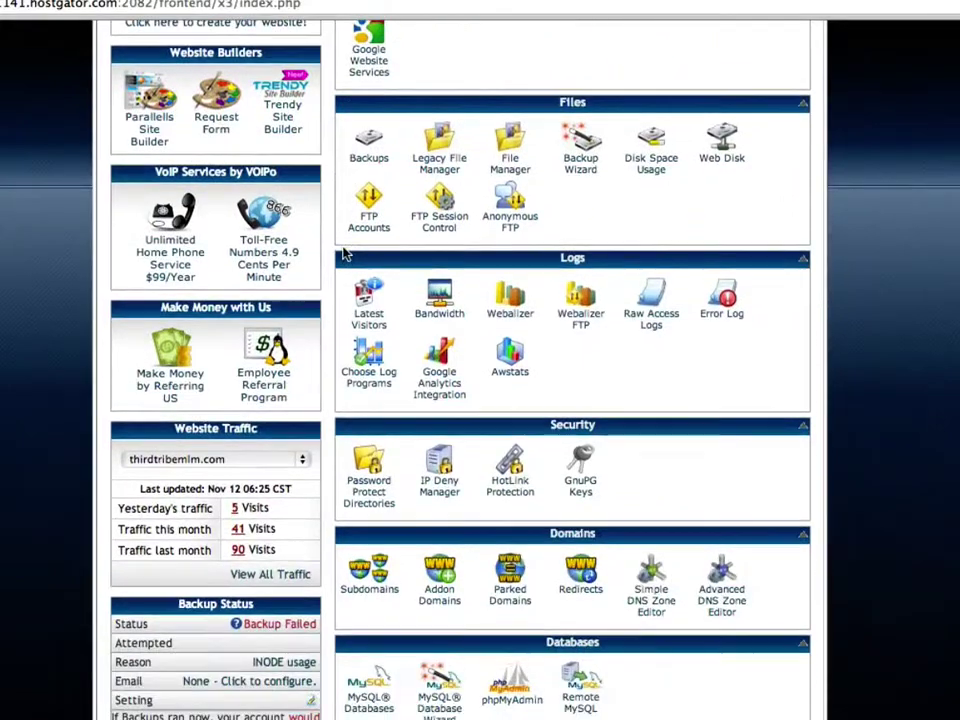
pyautogui.scroll(-2, 343, 254)
pyautogui.scroll(-5, 343, 254)
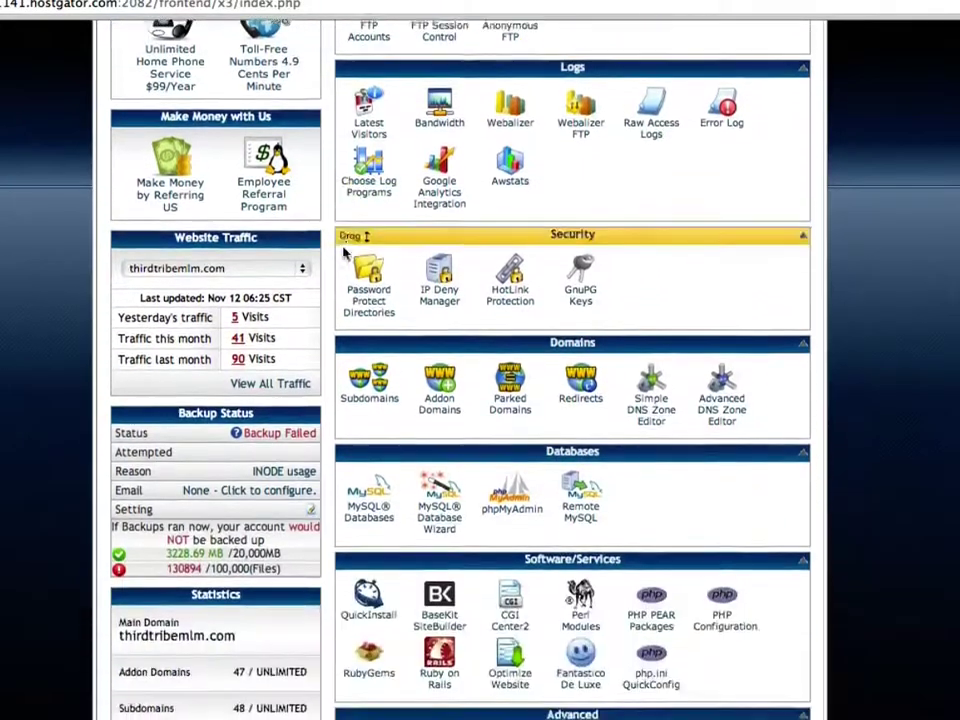
pyautogui.scroll(-4, 343, 254)
pyautogui.scroll(-1, 343, 254)
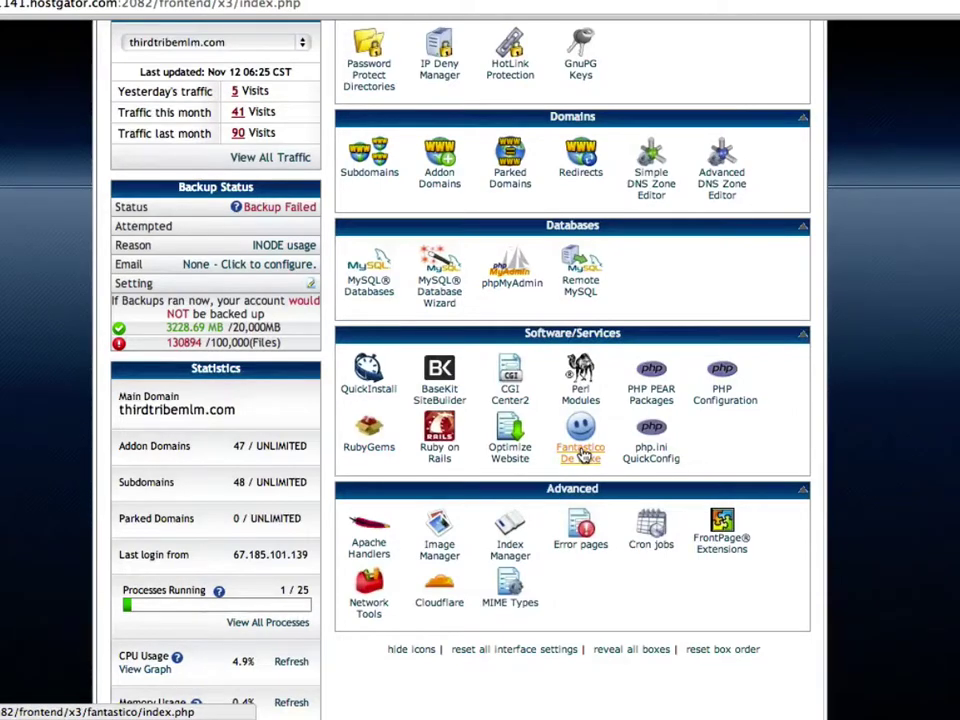
# - Start a new WordPress installation via Fantastico De Luxe under Blogs
pyautogui.click(584, 458)
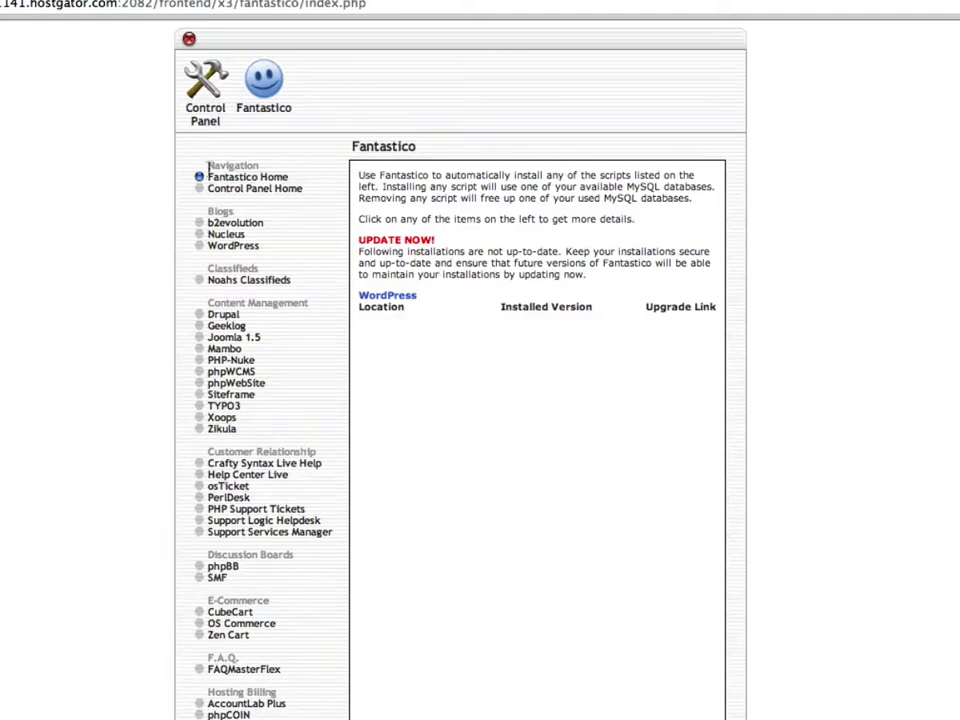
pyautogui.click(231, 247)
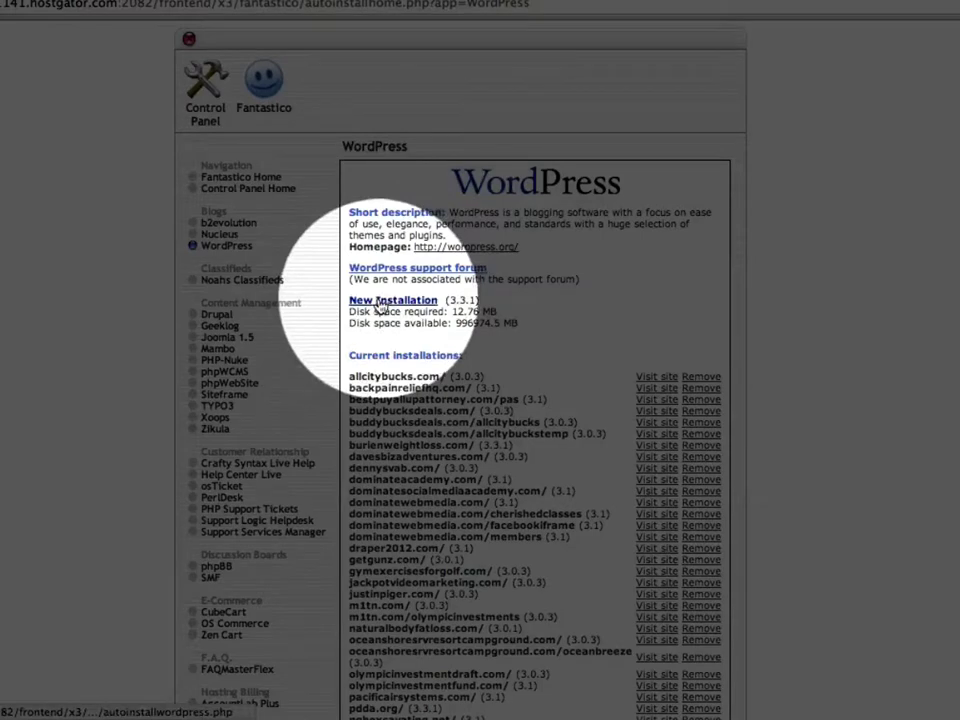
pyautogui.click(380, 305)
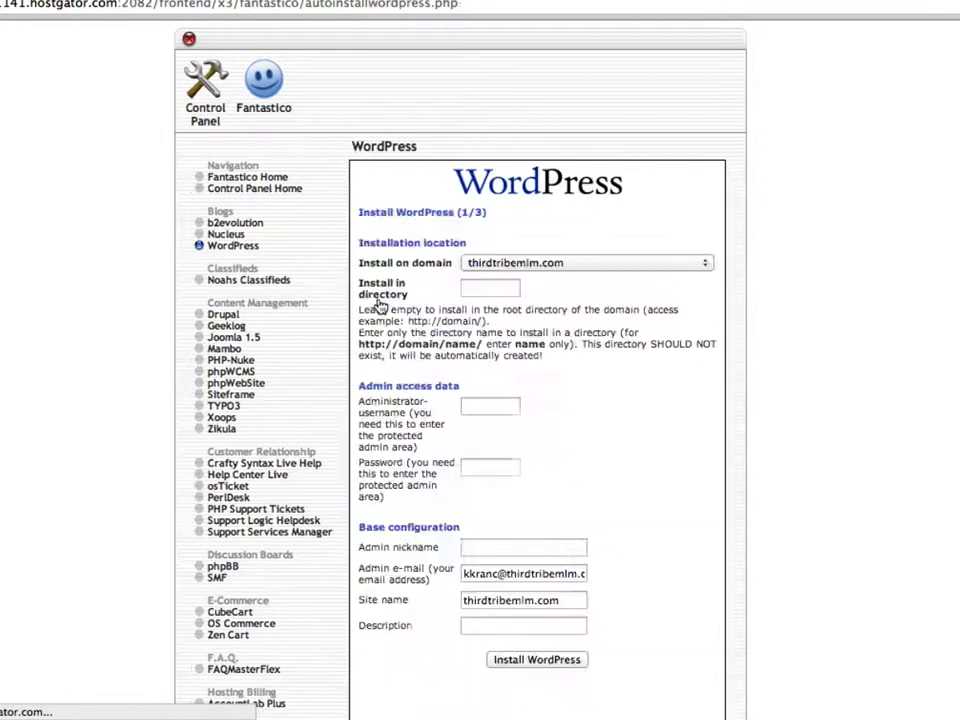
# - Choose wordpressin15minutes.com as the install domain, leaving the directory empty for the root
pyautogui.click(604, 266)
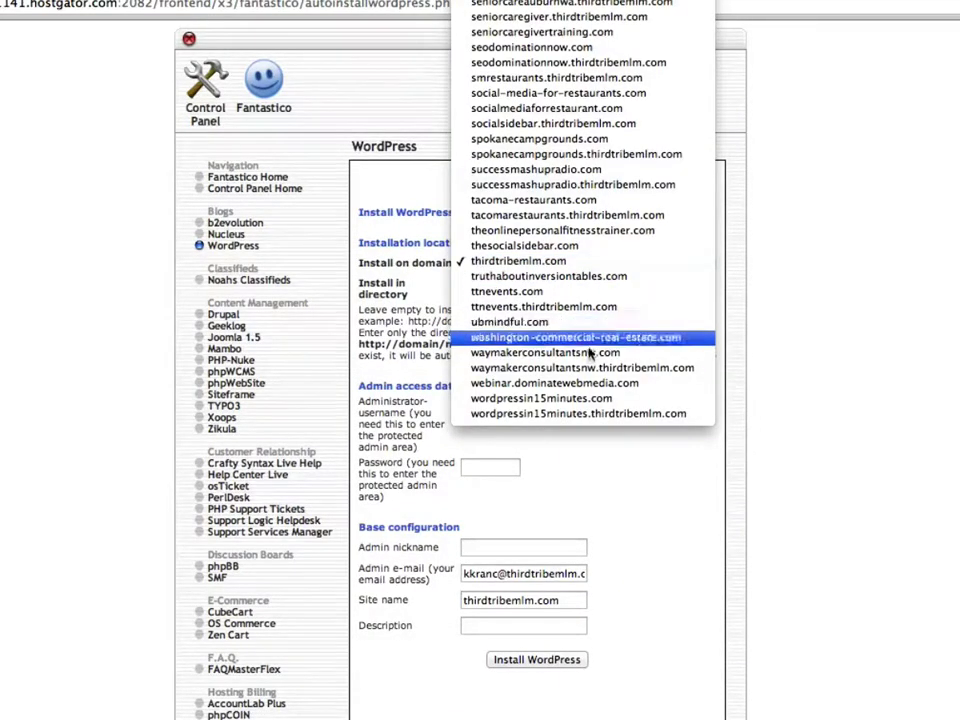
pyautogui.click(584, 400)
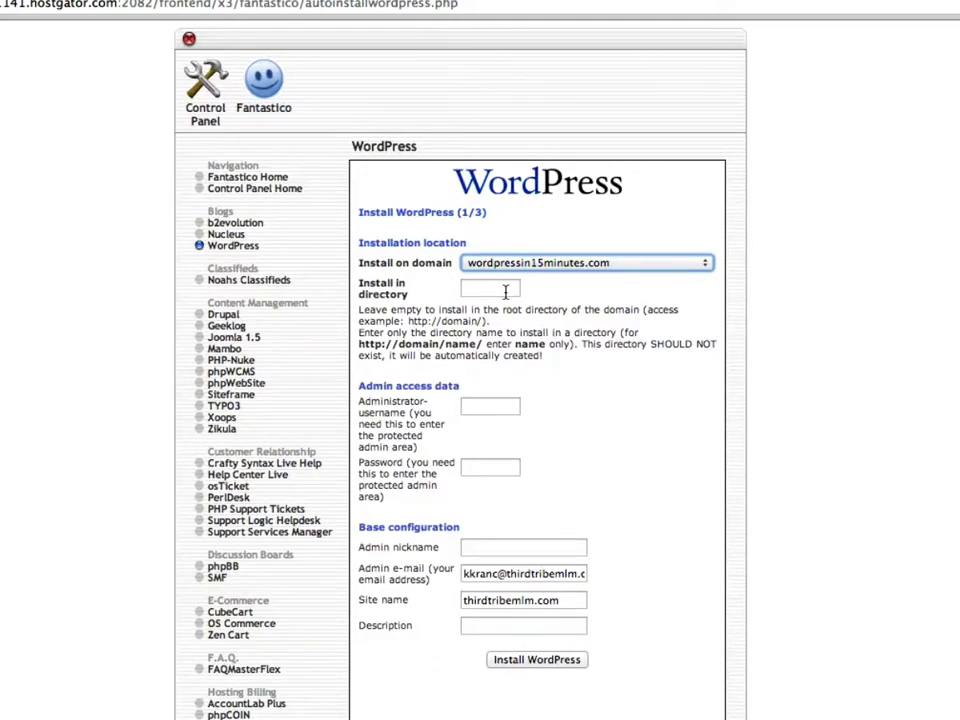
pyautogui.click(505, 291)
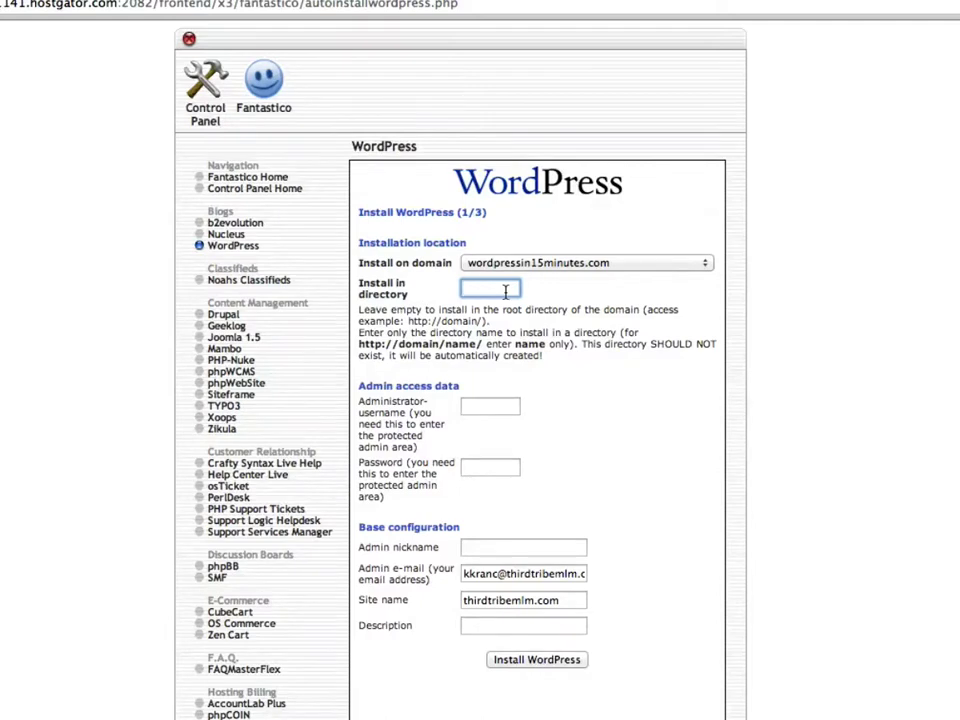
# - Enter the administrator username and password in the Fantastico WordPress form
pyautogui.click(506, 401)
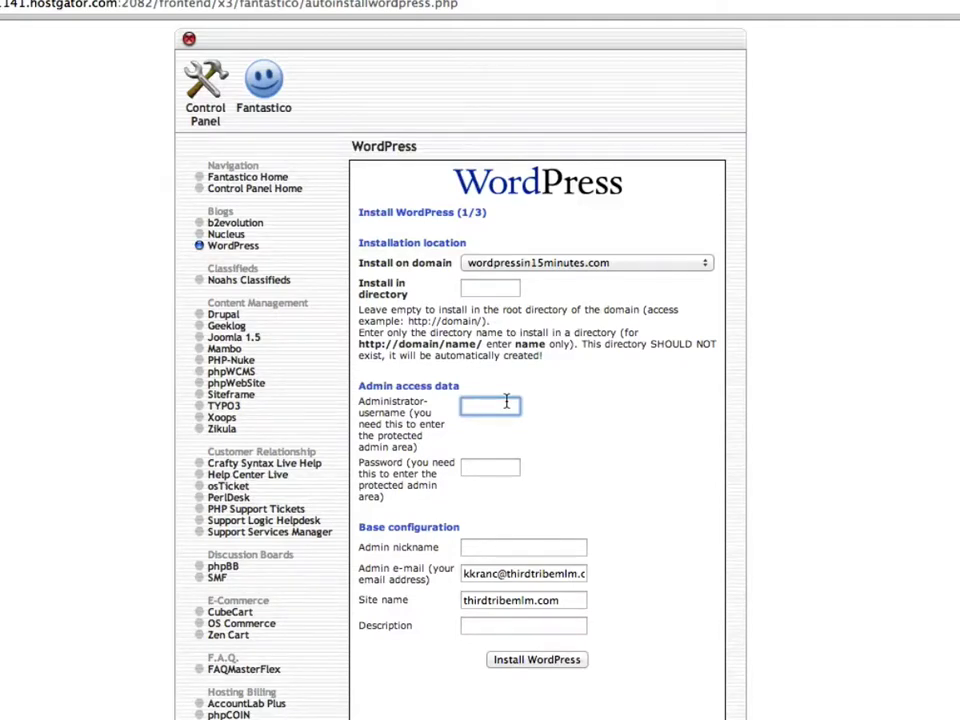
pyautogui.write('admin321')
pyautogui.click(490, 467)
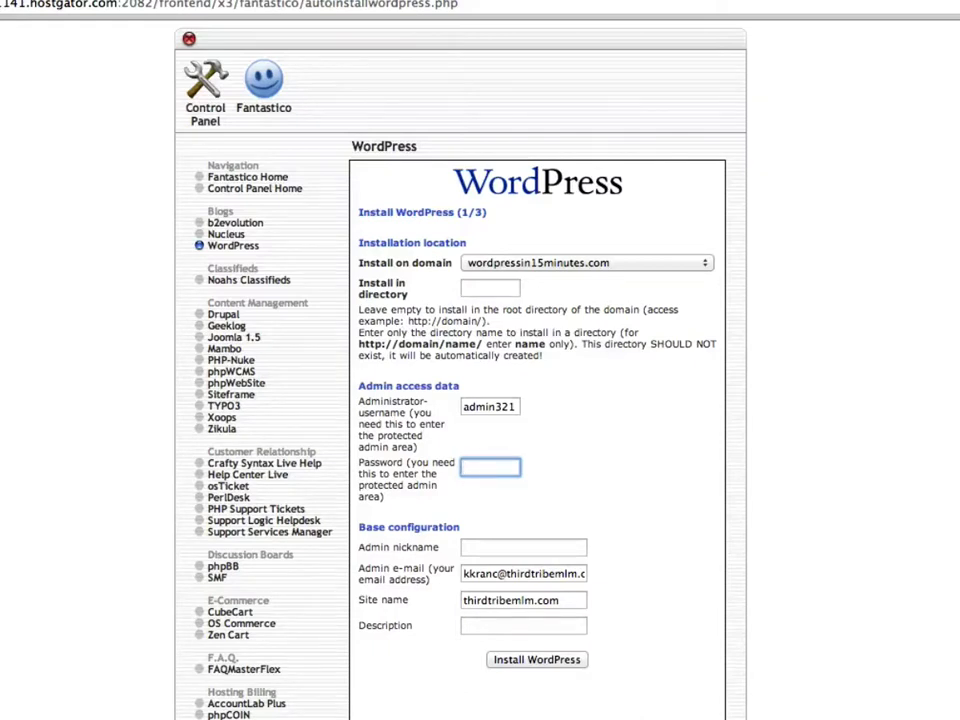
# - Replace the admin e-mail with your own address and set the site name to 'Fast Wordpress Set Up'
pyautogui.scroll(-2, 540, 420)
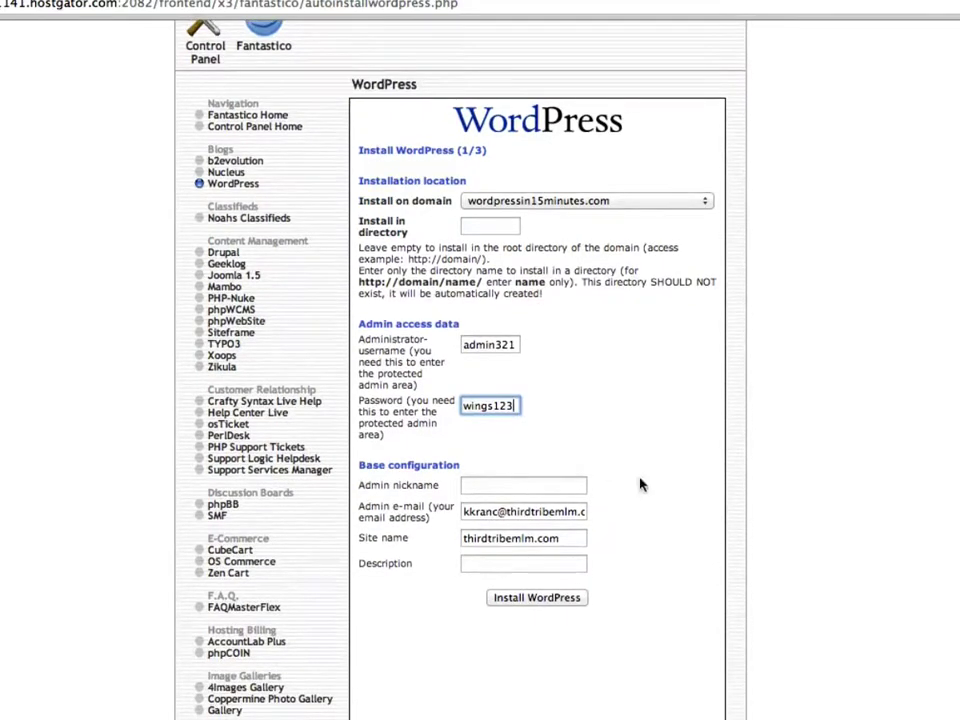
pyautogui.click(523, 485)
pyautogui.tripleClick(521, 511)
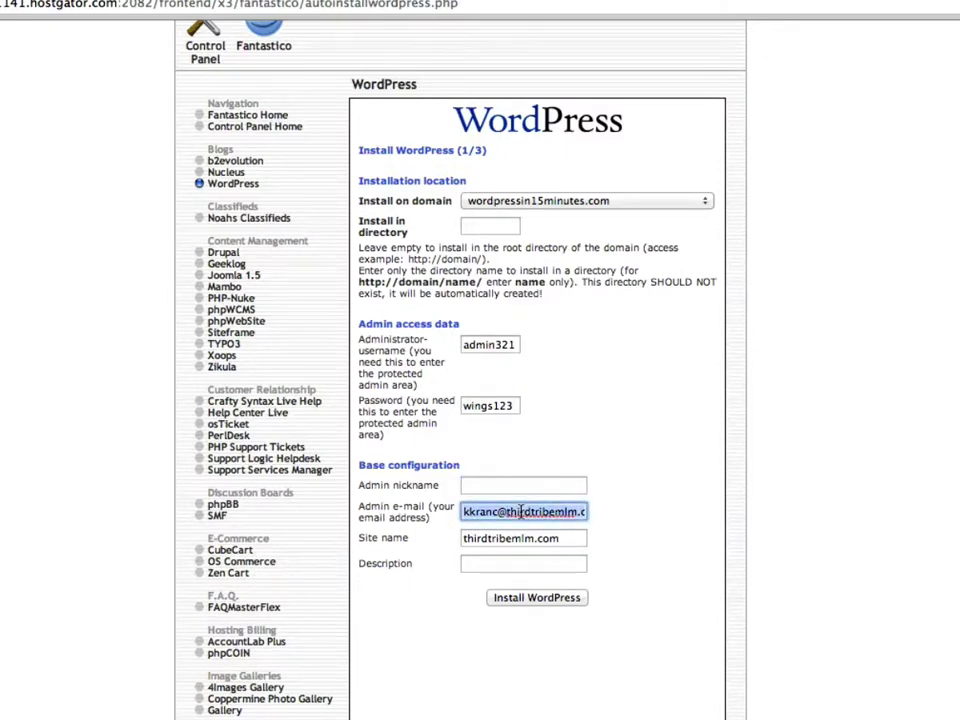
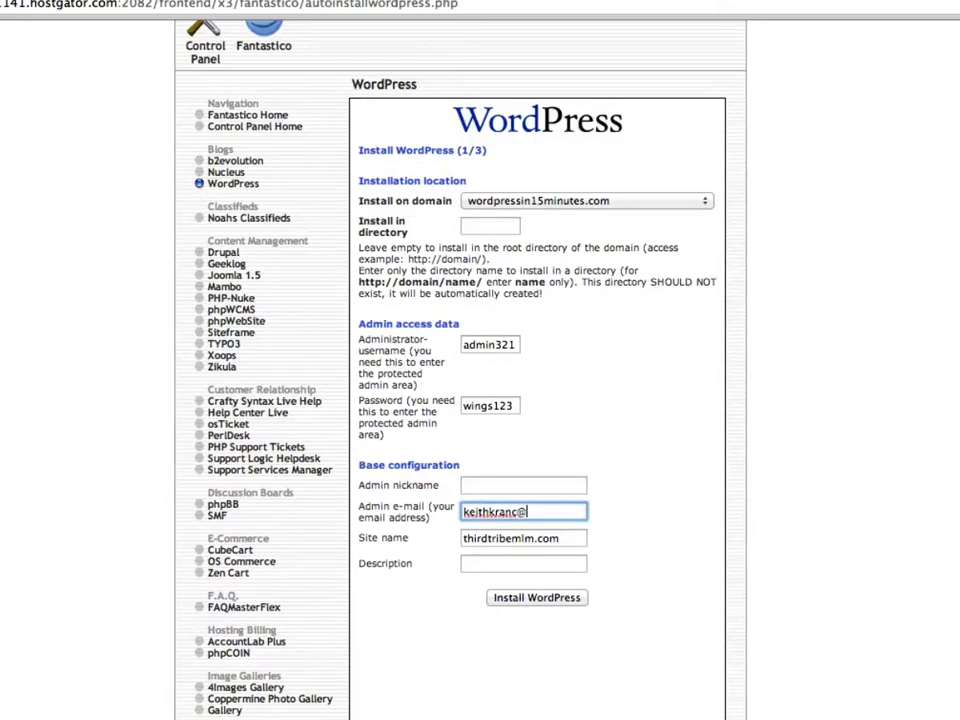
pyautogui.press('Tab')
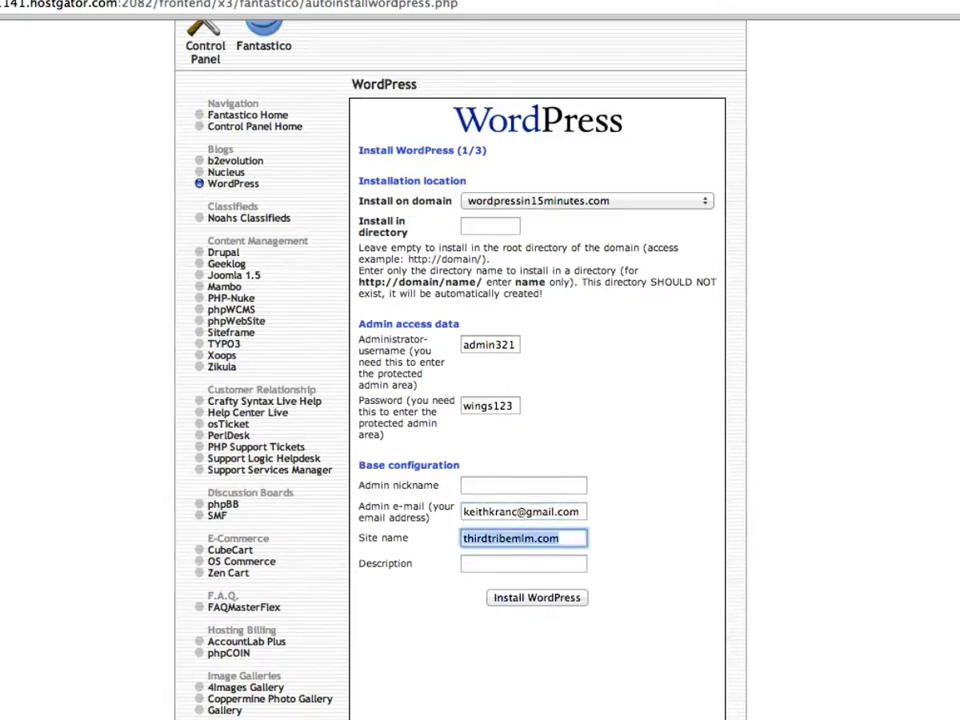
pyautogui.write('Wordp')
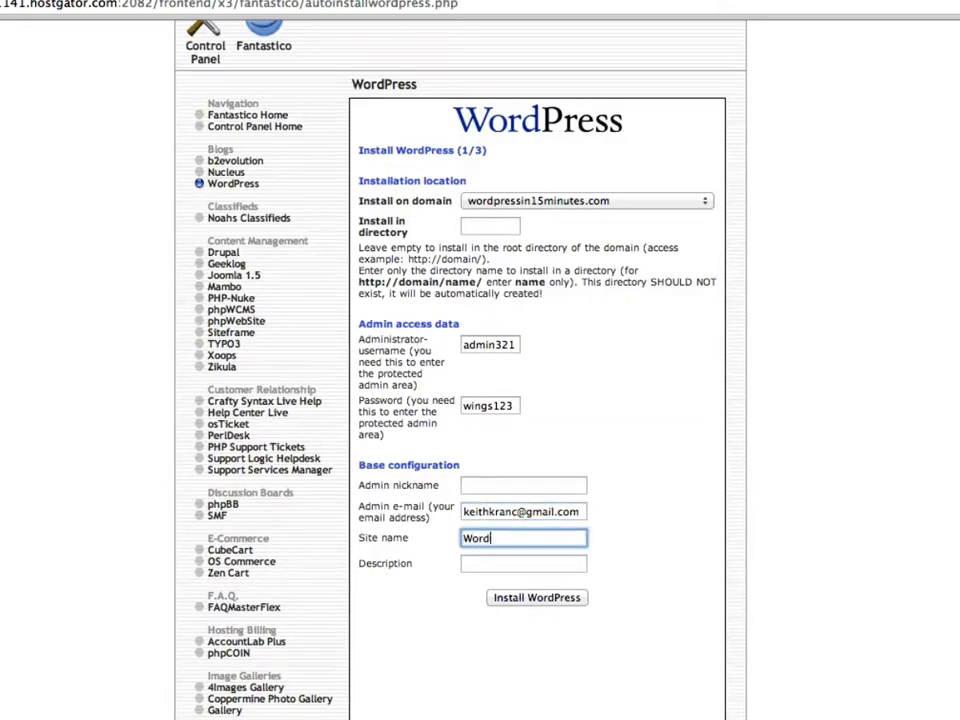
pyautogui.press('BackSpace')
pyautogui.press('BackSpace')
pyautogui.press('BackSpace')
pyautogui.press('BackSpace')
pyautogui.press('BackSpace')
pyautogui.write('Fas')
pyautogui.press('BackSpace')
pyautogui.press('BackSpace')
pyautogui.press('BackSpace')
pyautogui.write('Wordpress')
pyautogui.press('BackSpace')
pyautogui.press('BackSpace')
pyautogui.press('BackSpace')
pyautogui.press('BackSpace')
pyautogui.press('BackSpace')
pyautogui.press('BackSpace')
pyautogui.press('BackSpace')
pyautogui.press('BackSpace')
pyautogui.press('BackSpace')
pyautogui.write('Fast Wordpress S')
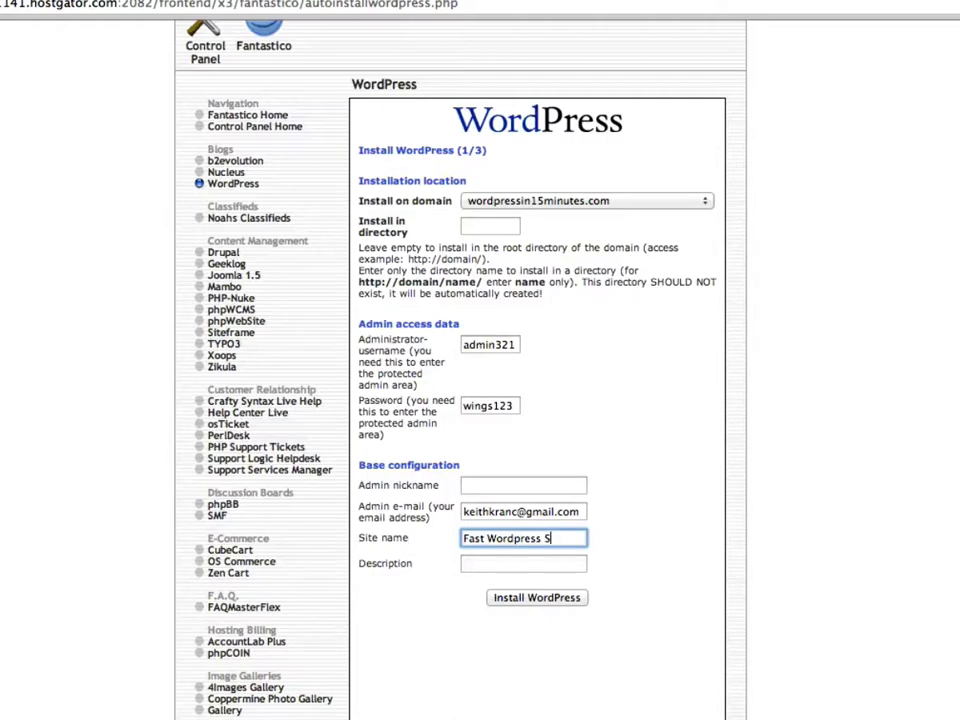
pyautogui.write('et Up')
# - Submit the install settings and finish the WordPress installation on the domain root
pyautogui.click(535, 603)
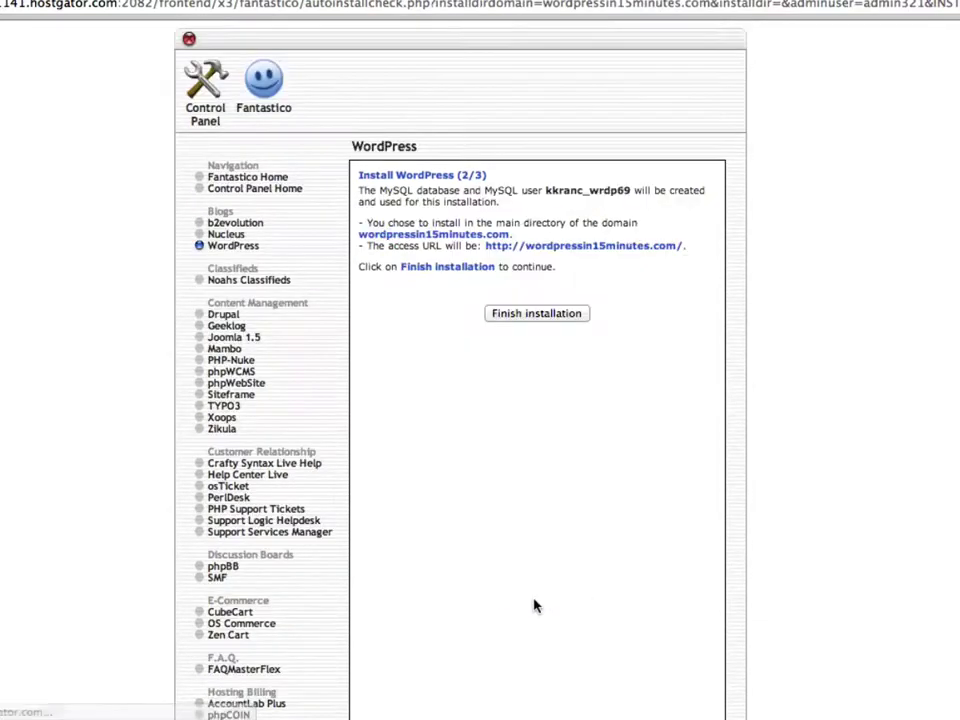
pyautogui.click(537, 313)
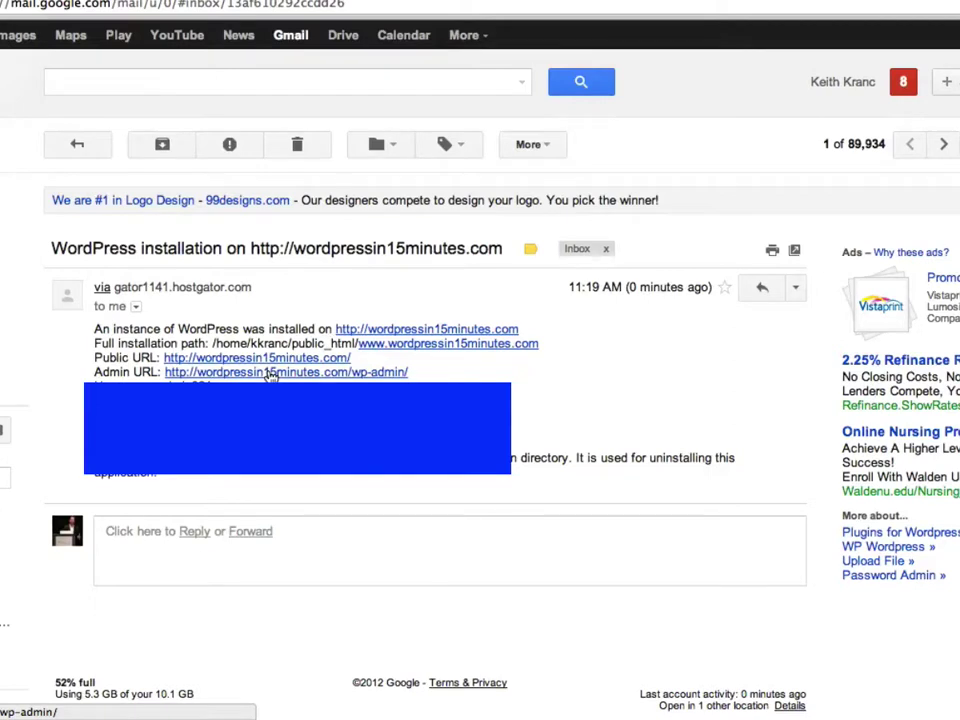
# - Follow the installation email's Admin URL link to bring up the WordPress login page
pyautogui.click(271, 372)
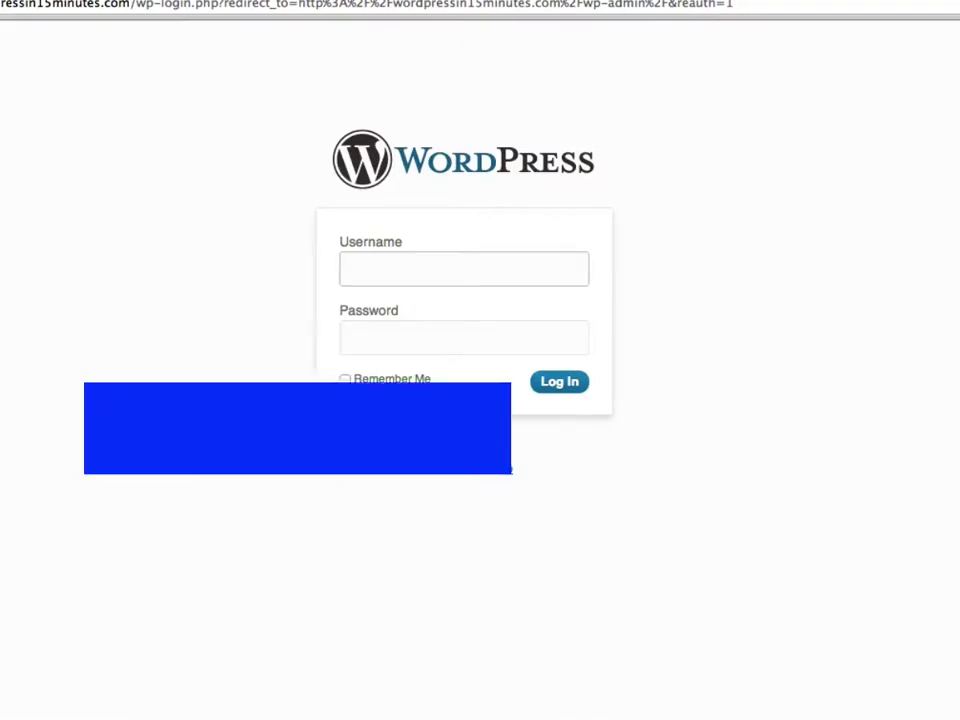
pyautogui.click(437, 2)
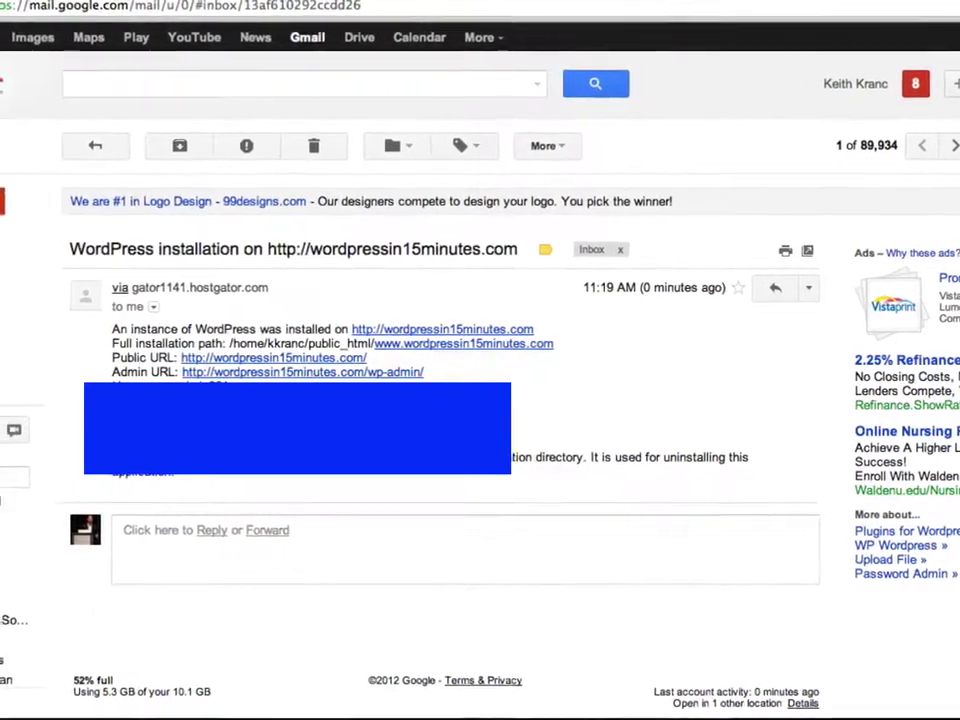
pyautogui.click(400, 3)
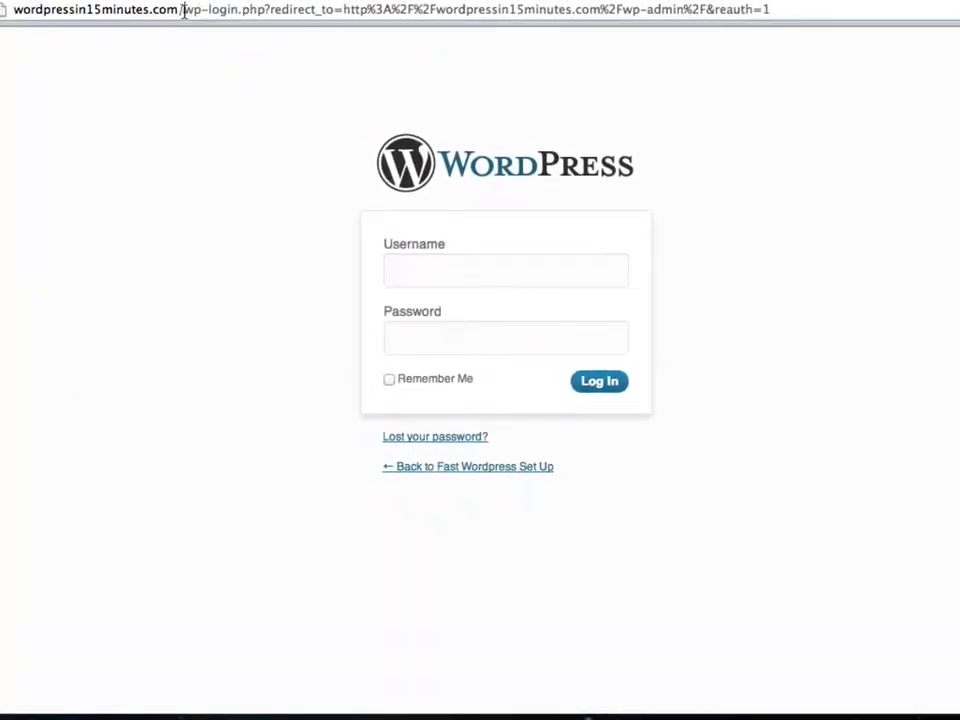
# - Load wordpressin15minutes.com/wp-admin in the browser
pyautogui.moveTo(185, 10); pyautogui.dragTo(842, 75)
pyautogui.press('BackSpace')
pyautogui.write('w')
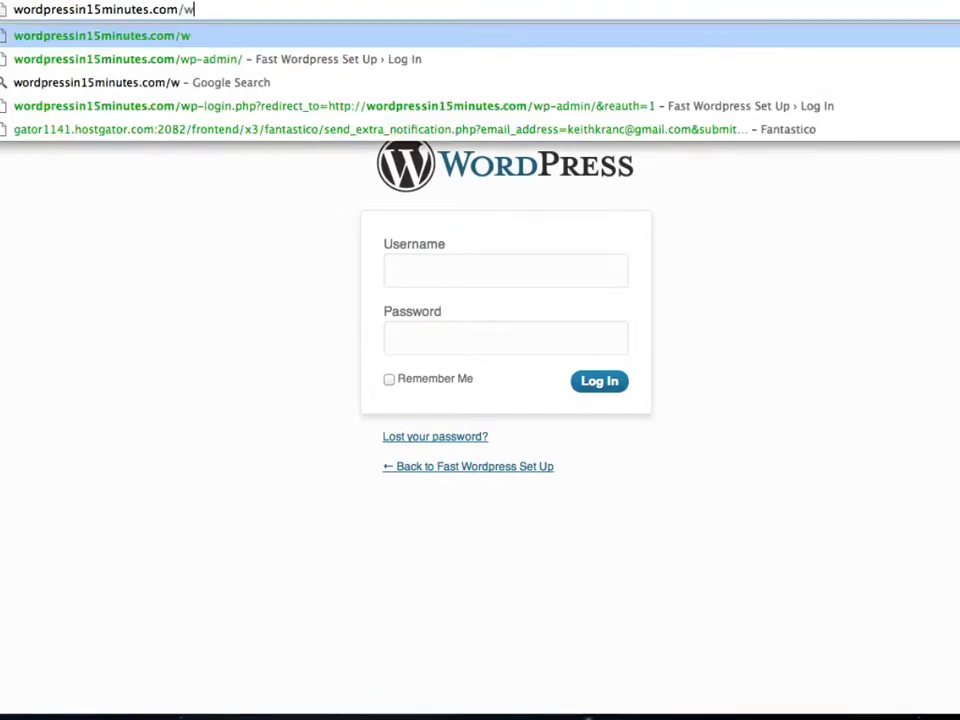
pyautogui.write('p-admin')
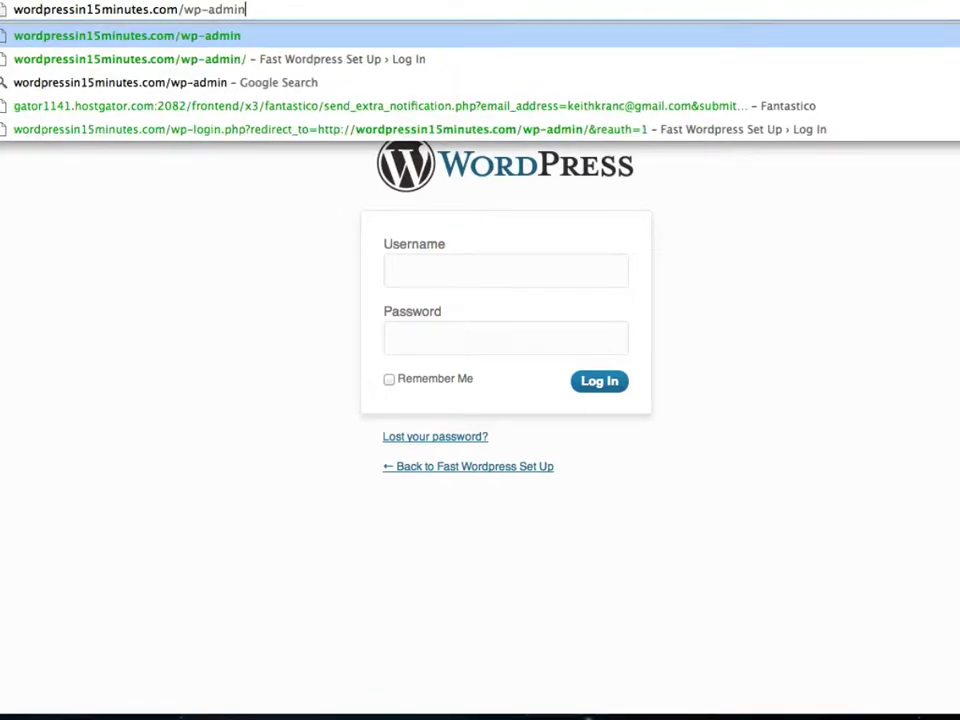
pyautogui.press('Return')
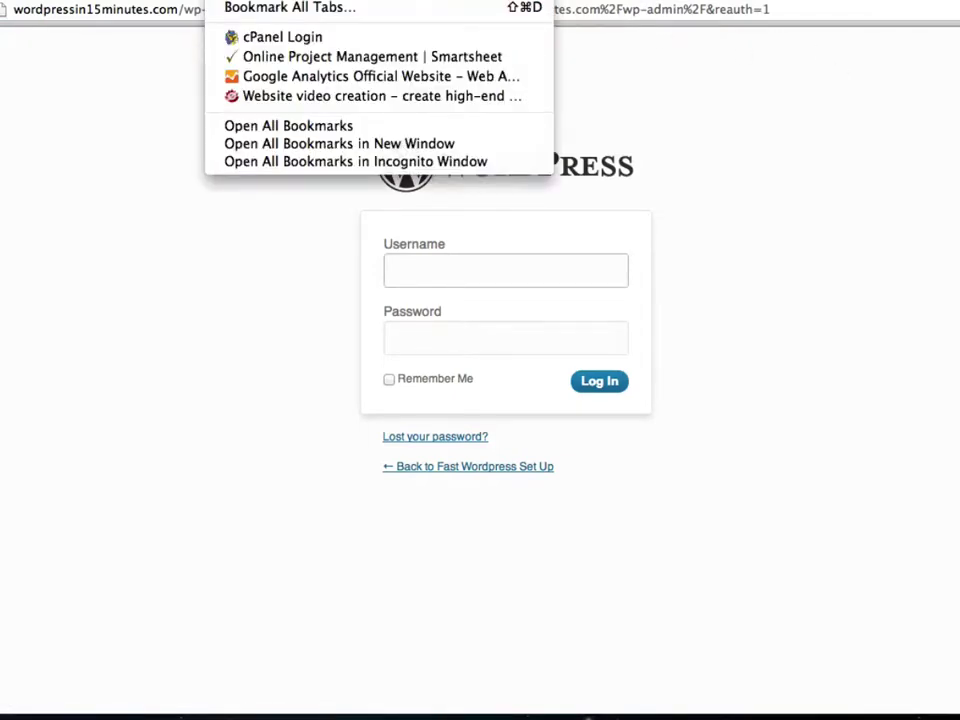
pyautogui.click(148, 144)
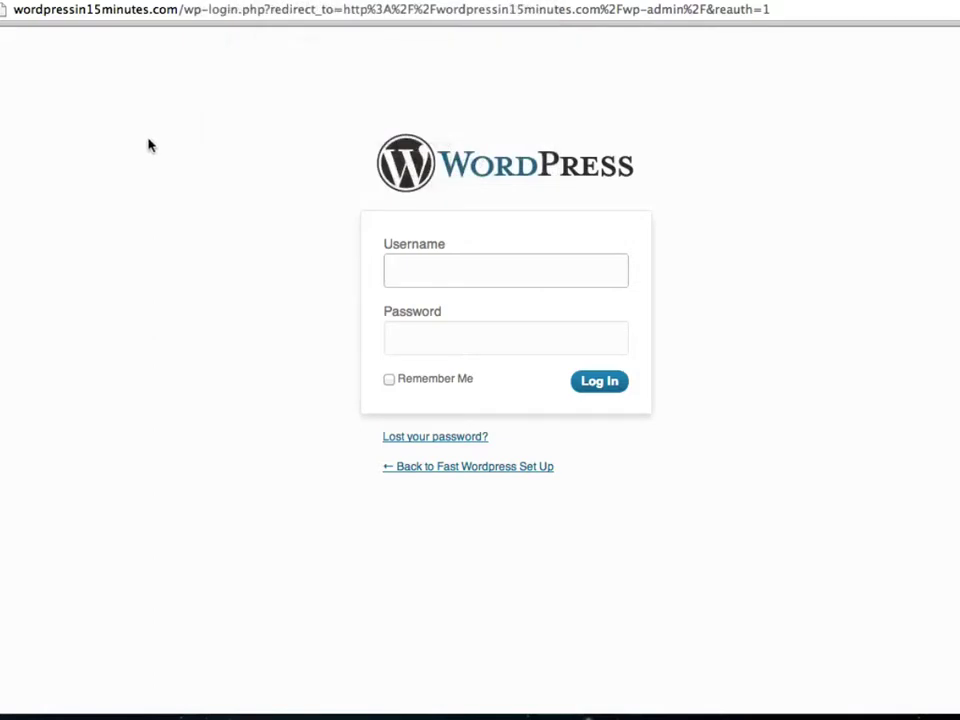
# - Log in with the admin username and password, with Remember Me ticked
pyautogui.click(452, 266)
pyautogui.write('admin321')
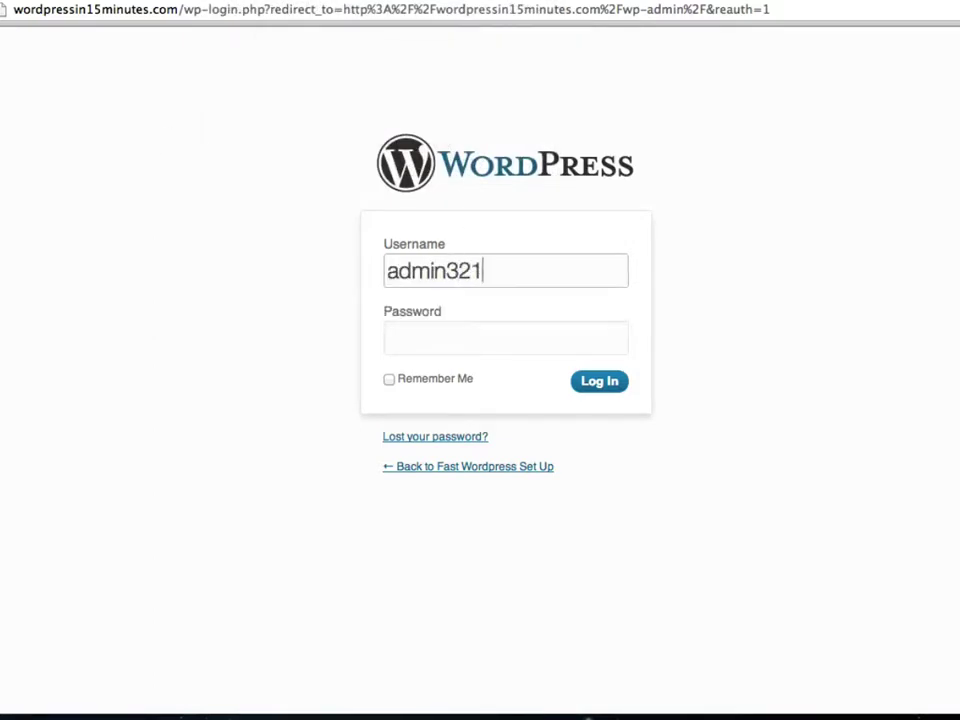
pyautogui.press('Tab')
pyautogui.write('••••')
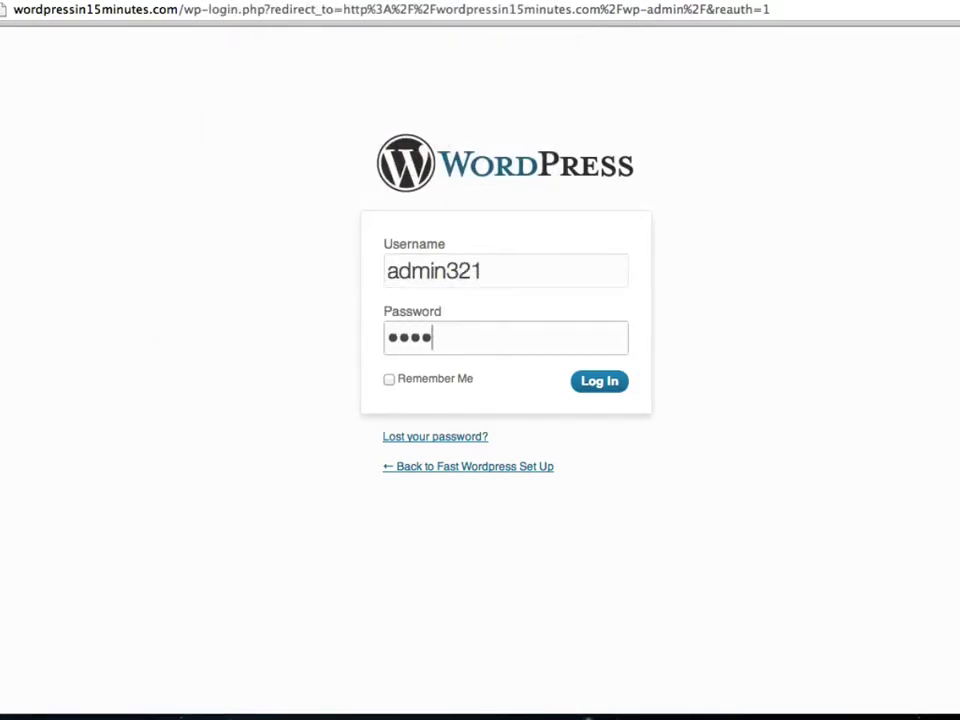
pyautogui.write('••••')
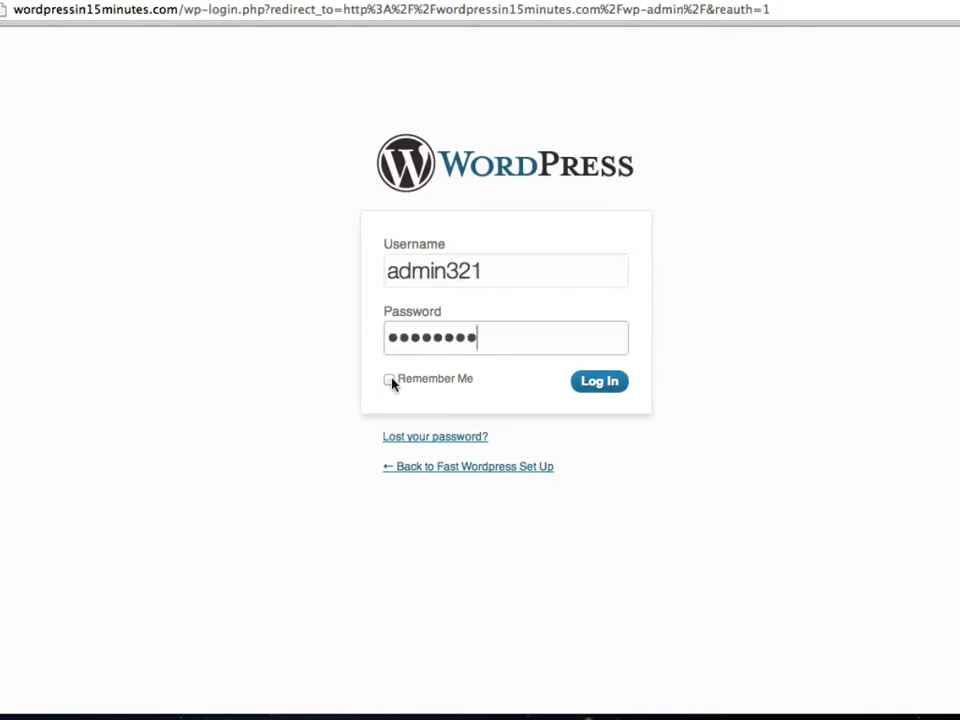
pyautogui.click(390, 381)
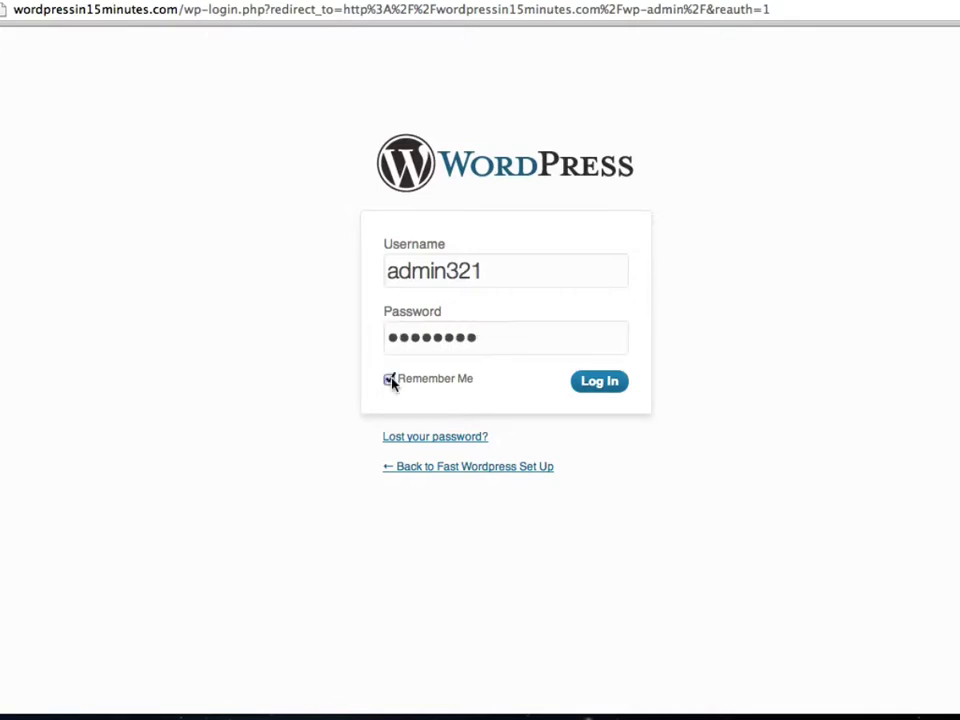
pyautogui.click(612, 388)
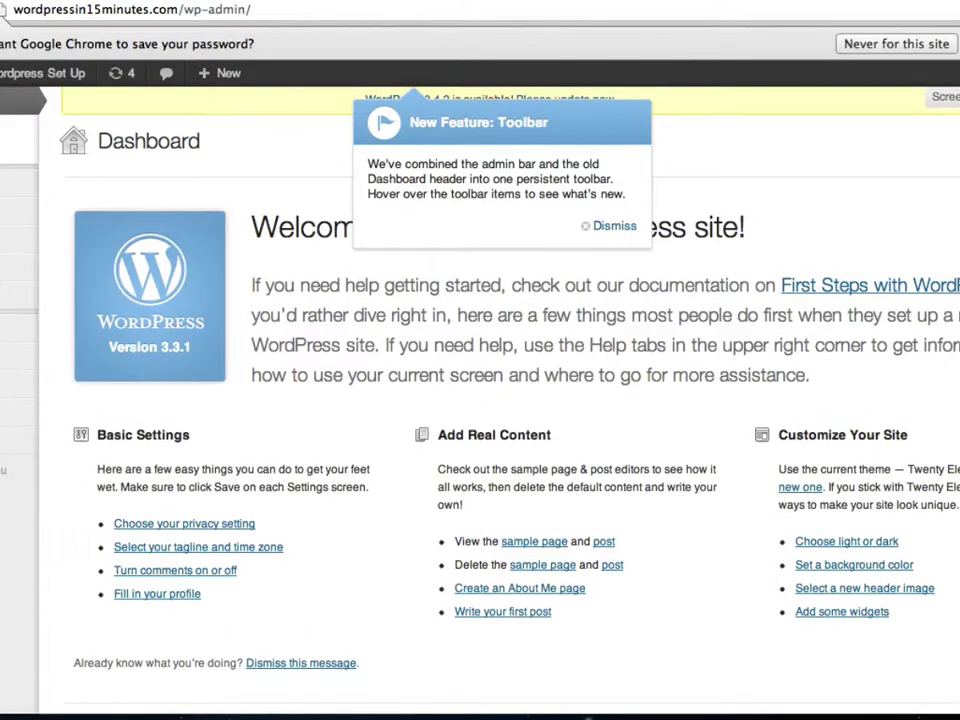
# - Browse the live wordpressin15minutes.com home page in a new tab, then return to the Dashboard
pyautogui.press('super+t')
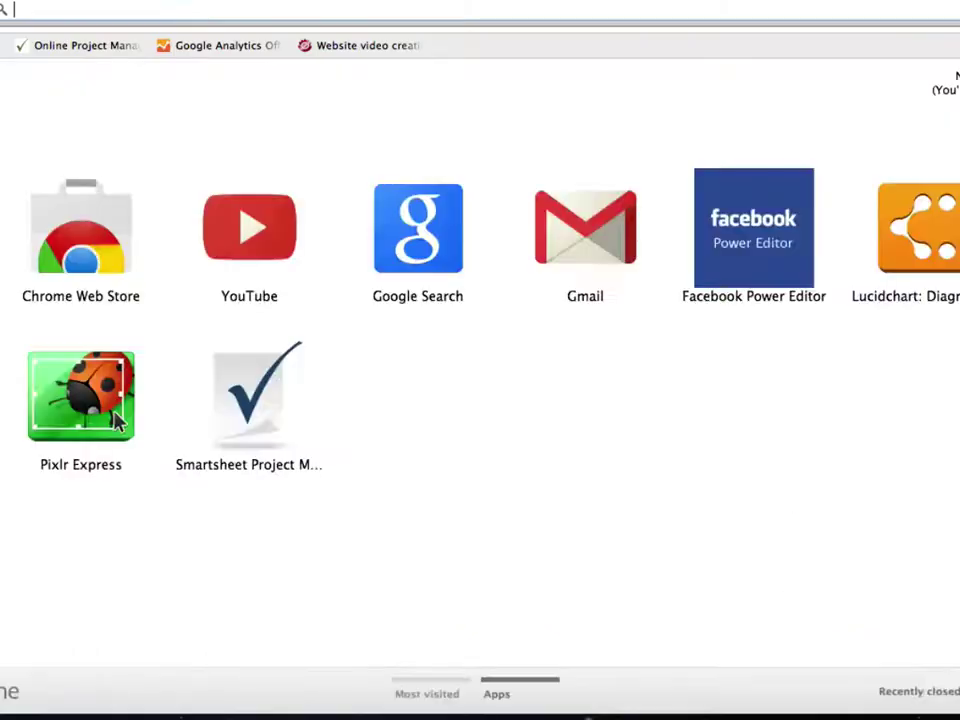
pyautogui.write('wor')
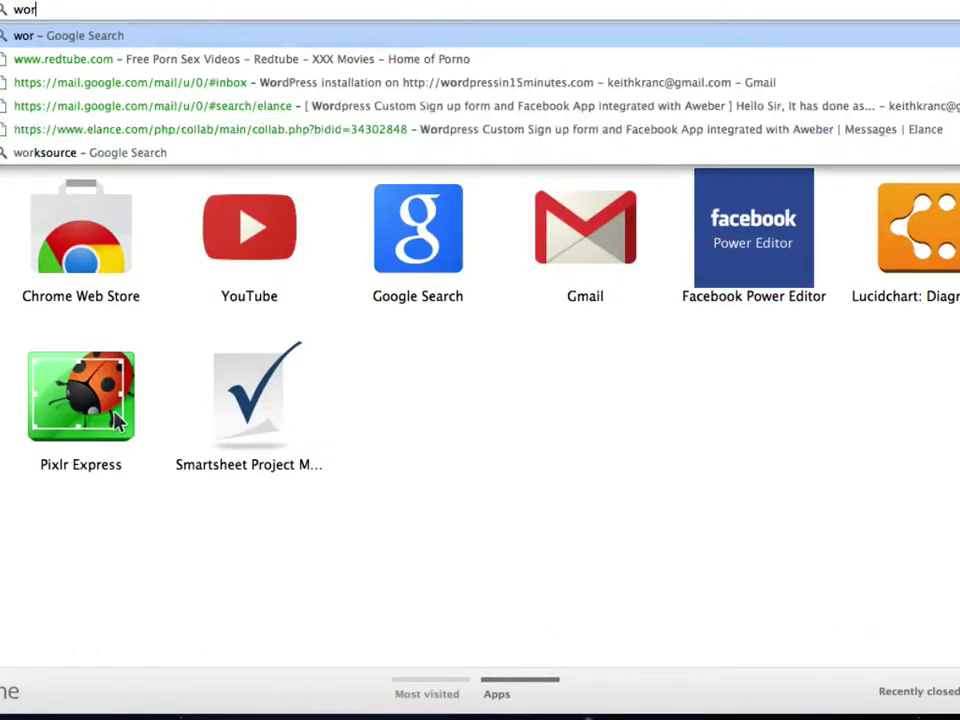
pyautogui.write('dpressin1')
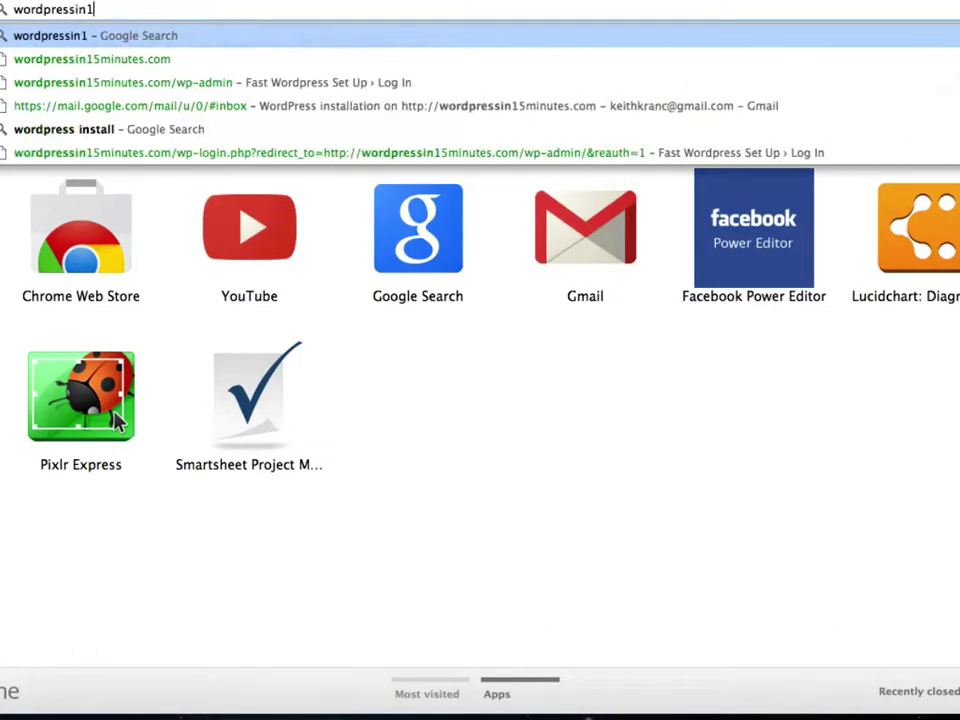
pyautogui.write('5minutes.com')
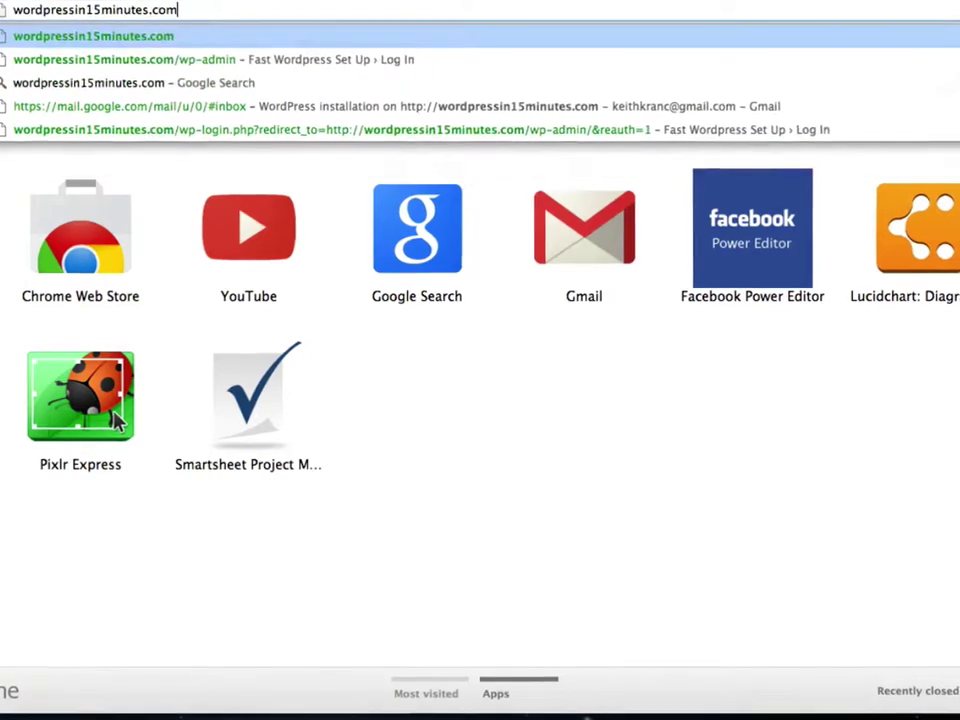
pyautogui.press('Return')
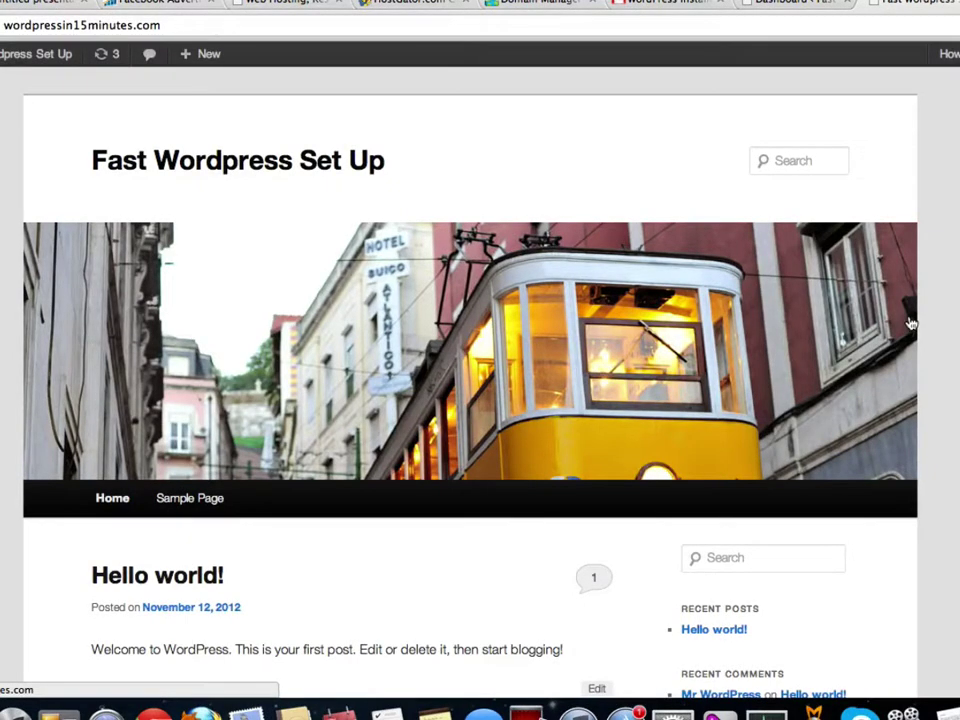
pyautogui.scroll(-3, 910, 323)
pyautogui.scroll(2, 910, 323)
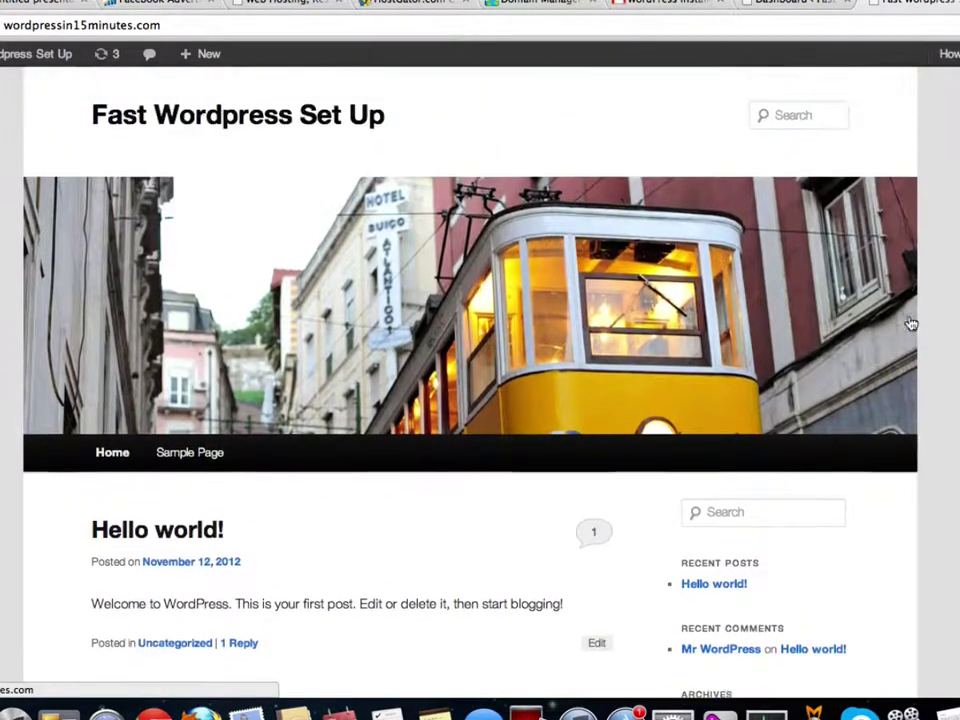
pyautogui.scroll(-5, 786, 315)
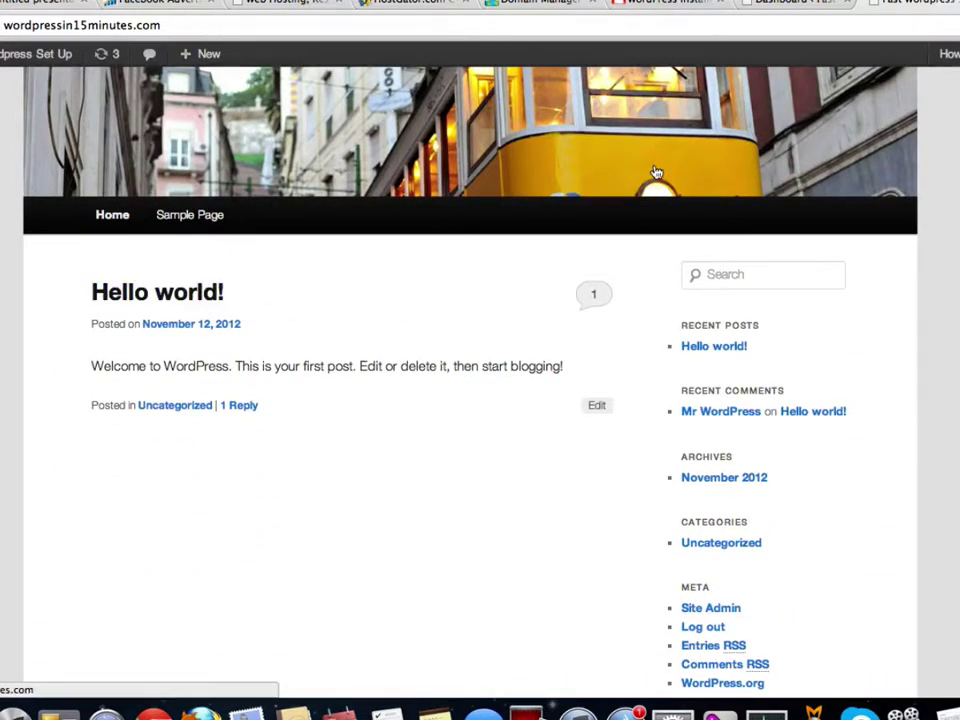
pyautogui.scroll(3, 655, 172)
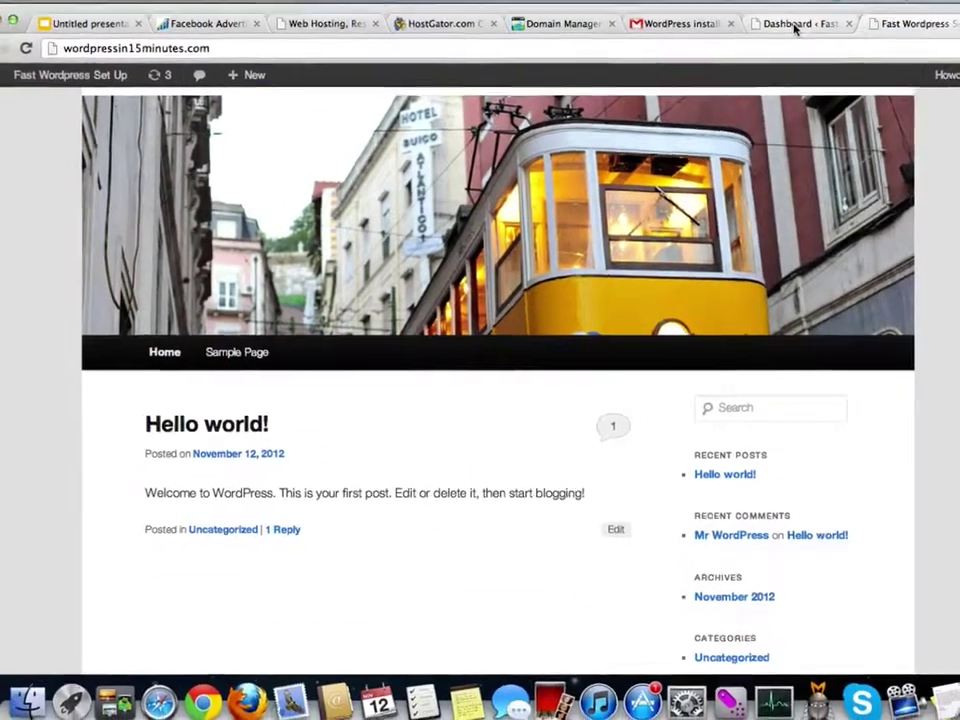
pyautogui.click(792, 7)
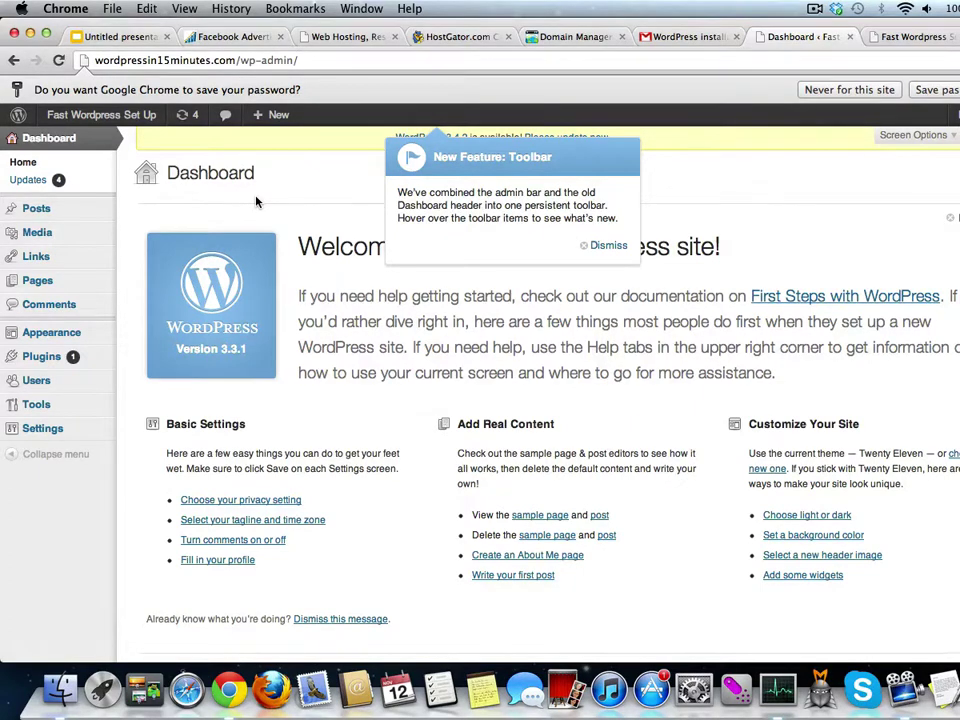
# - Trash the default Hello world! post from All Posts and open Add New Post
pyautogui.moveTo(78, 216)
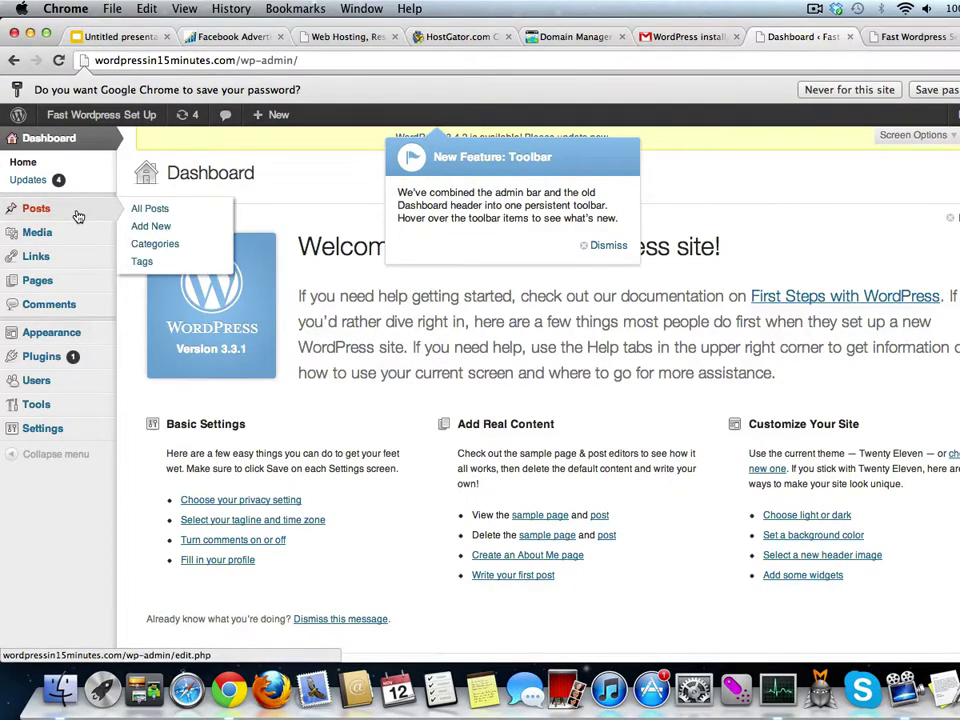
pyautogui.click(150, 214)
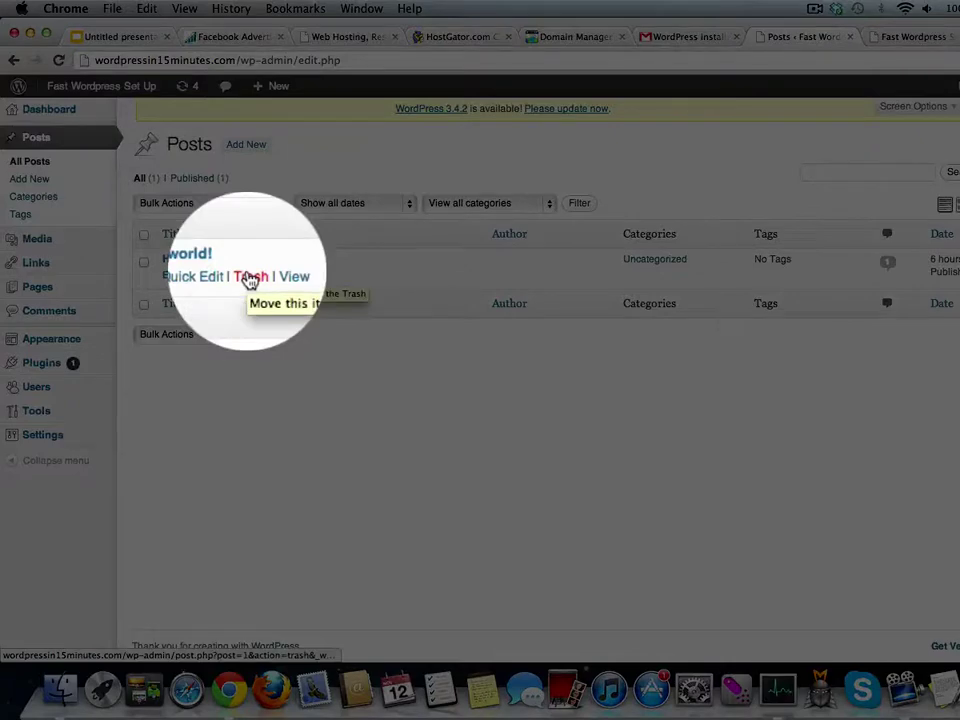
pyautogui.click(250, 280)
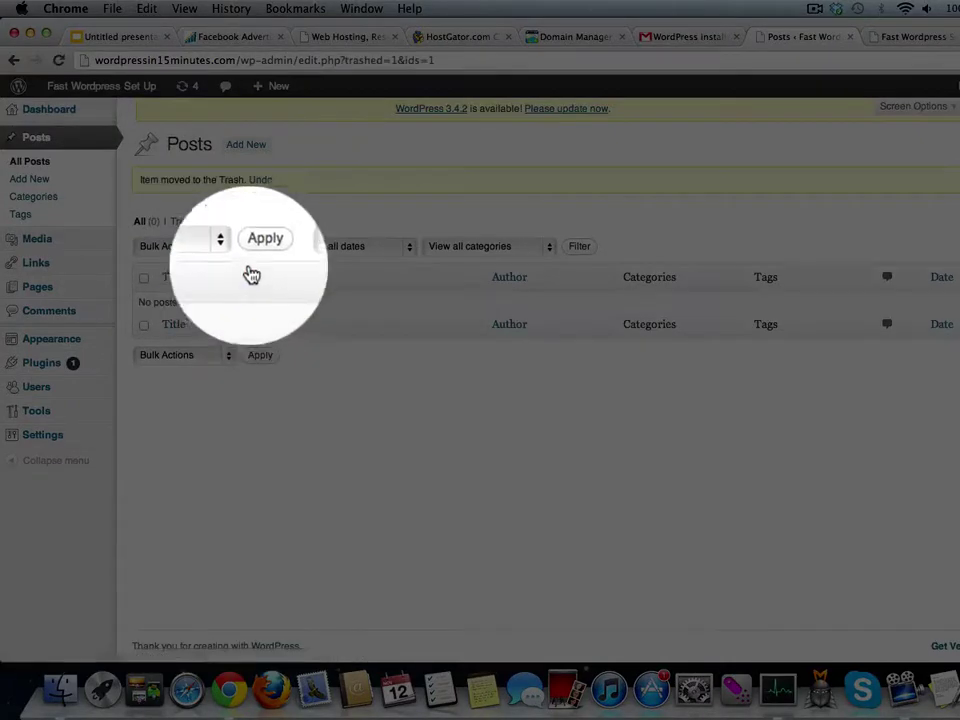
pyautogui.click(245, 148)
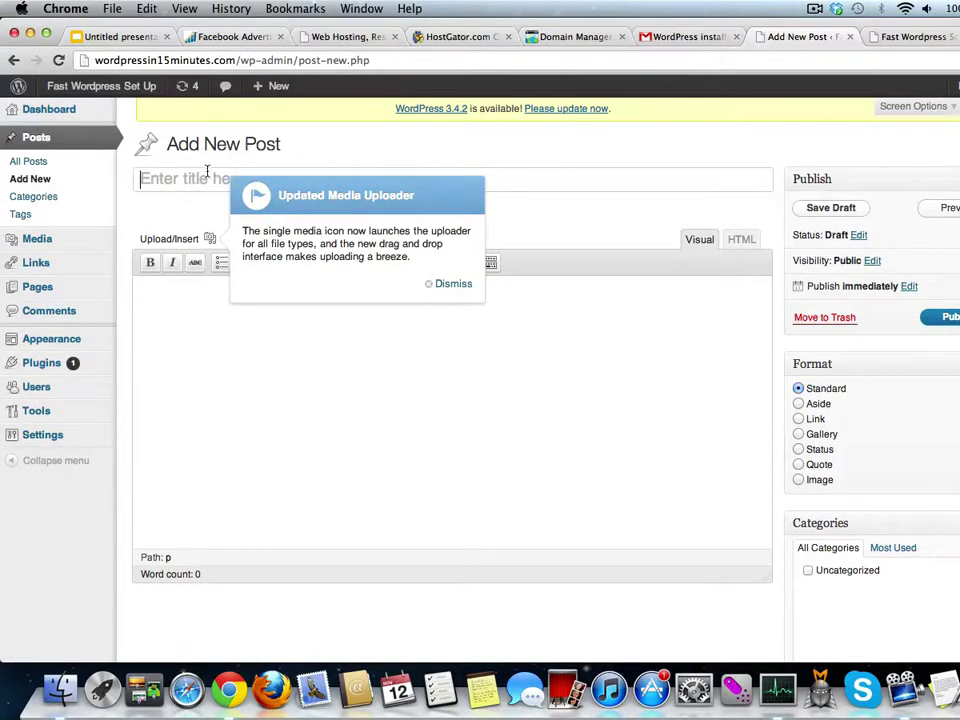
# - Title the new post 'Welcome to my blog' and leave the editor in Visual mode
pyautogui.click(204, 180)
pyautogui.write('Welcome to')
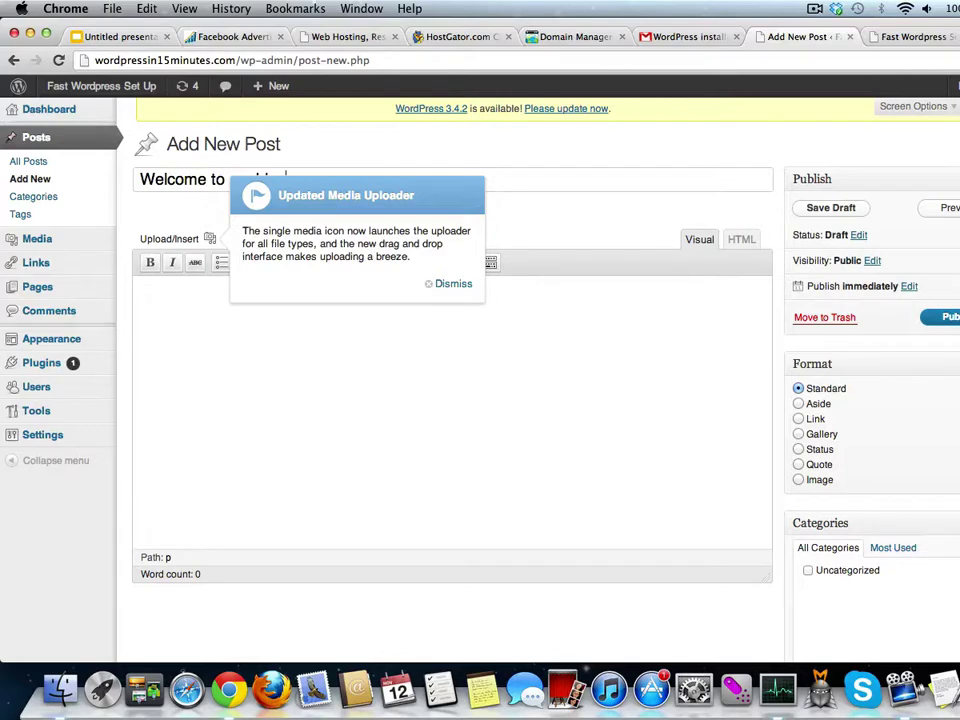
pyautogui.write(' my blog')
pyautogui.click(453, 283)
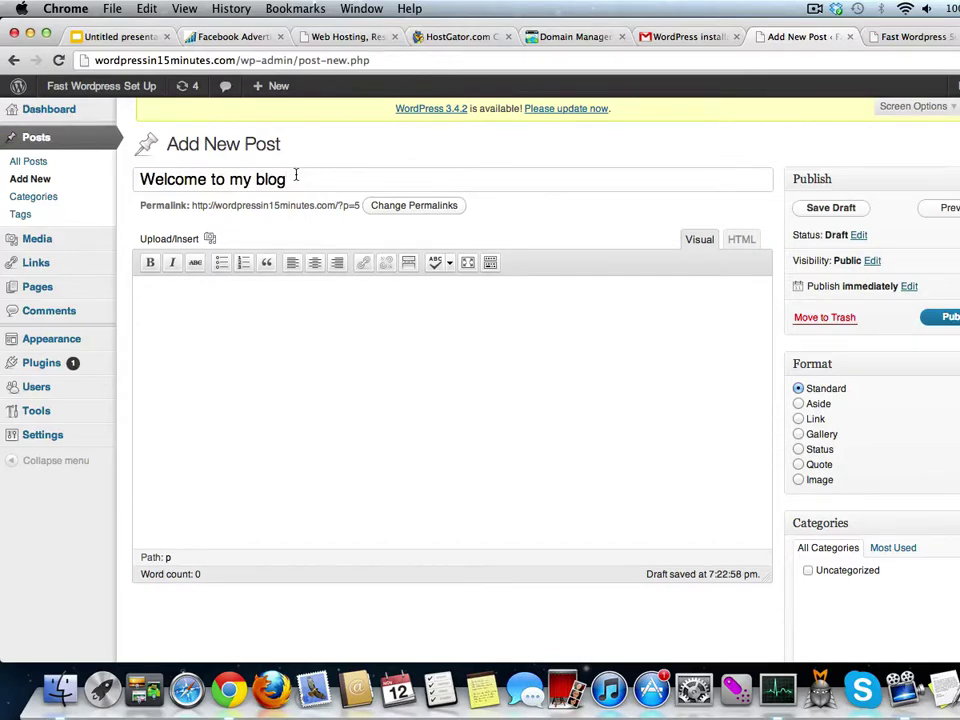
pyautogui.click(280, 292)
pyautogui.click(737, 242)
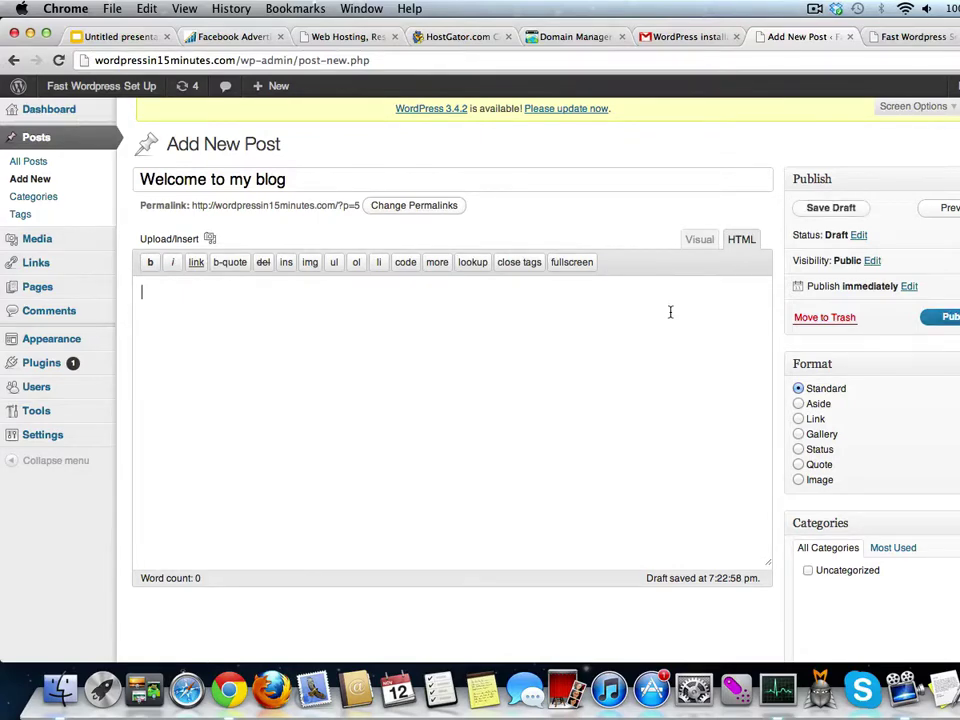
pyautogui.click(697, 240)
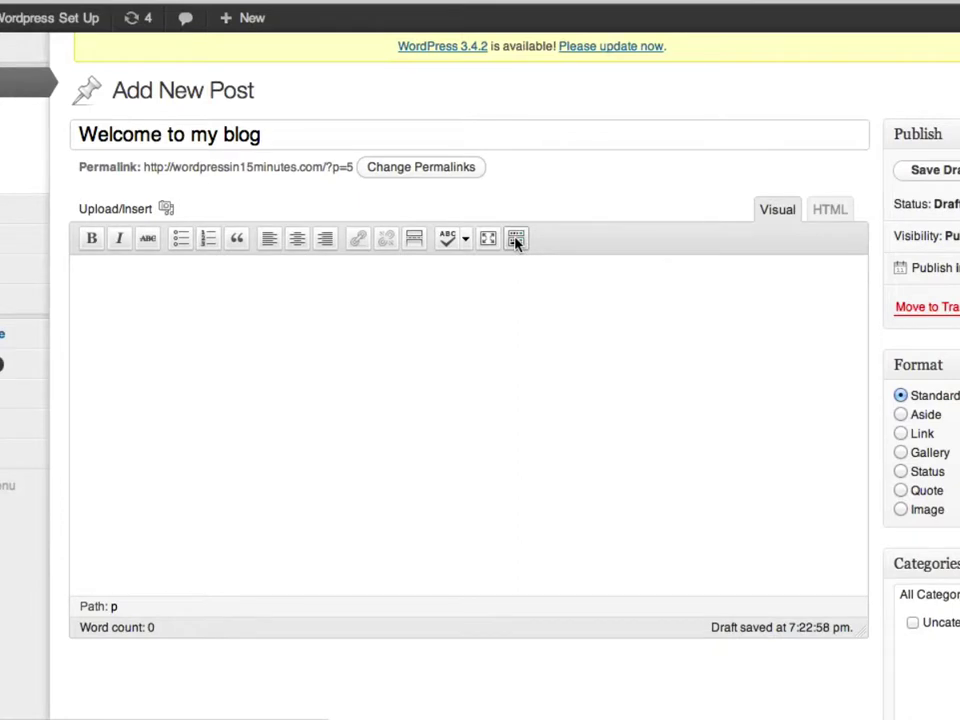
# - Add 'Welcome To My Website' to the post body formatted as Heading 1
pyautogui.click(516, 240)
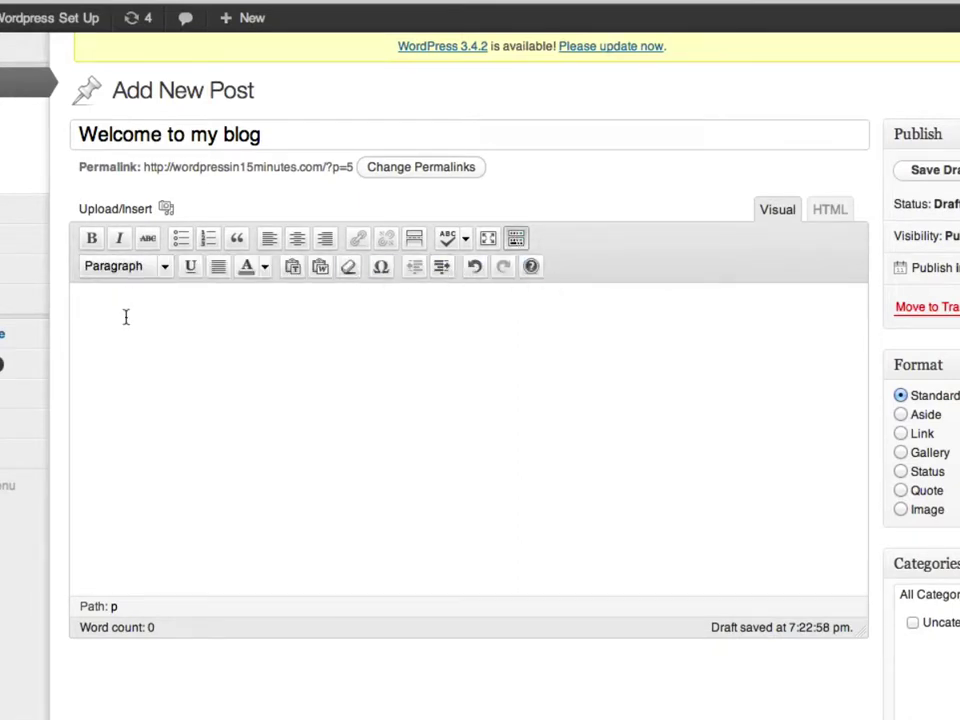
pyautogui.write('WE')
pyautogui.press('BackSpace')
pyautogui.write('elcome to')
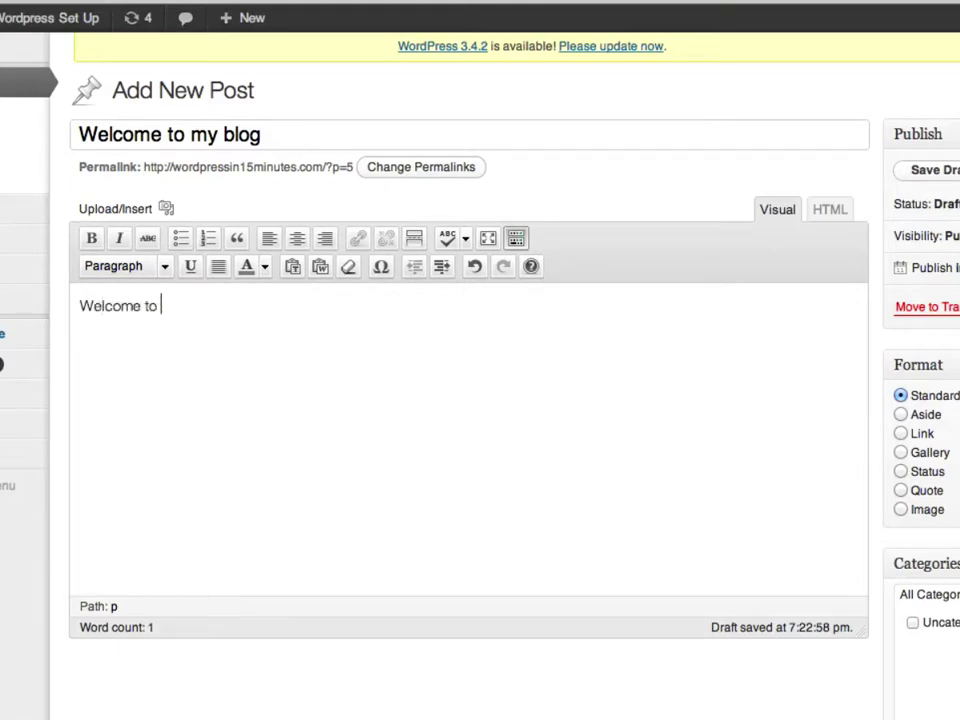
pyautogui.press('BackSpace')
pyautogui.press('BackSpace')
pyautogui.press('BackSpace')
pyautogui.write('To My Website')
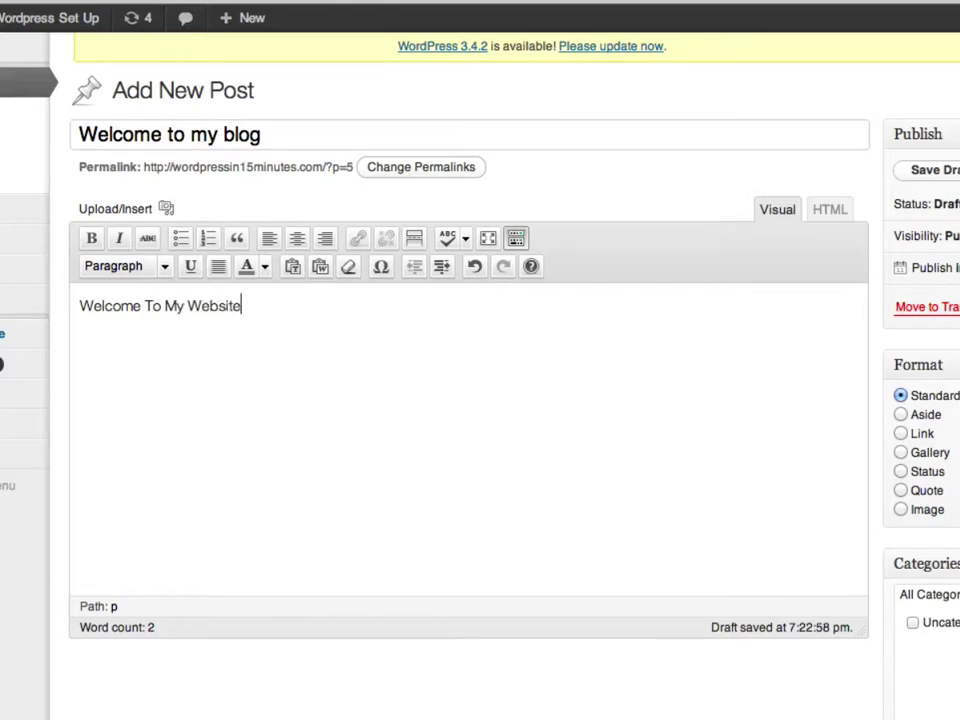
pyautogui.moveTo(253, 306); pyautogui.dragTo(68, 310)
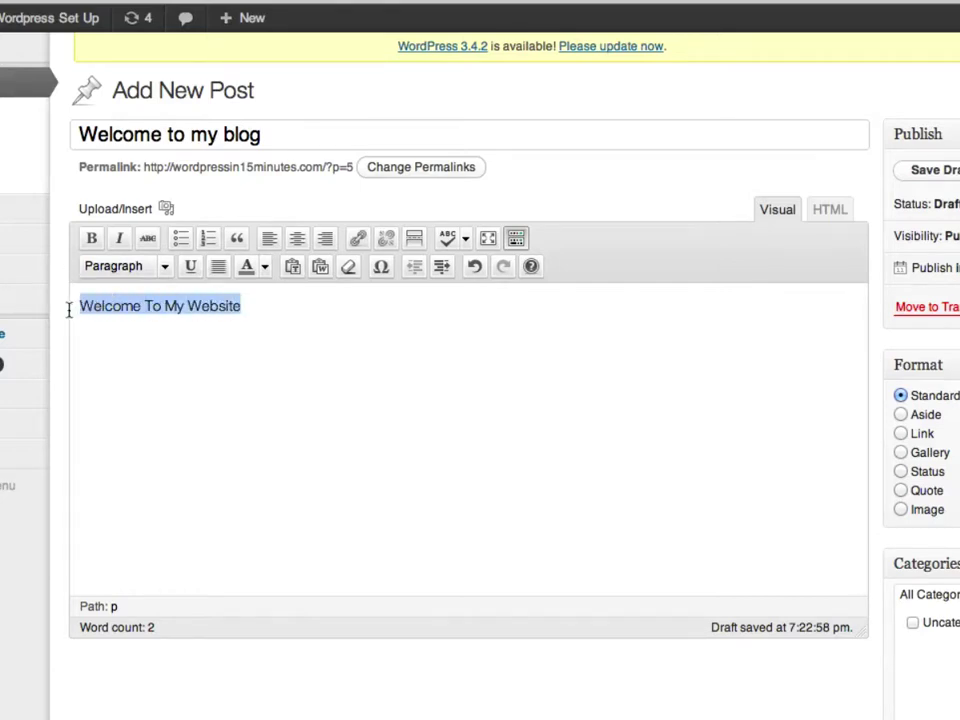
pyautogui.click(165, 270)
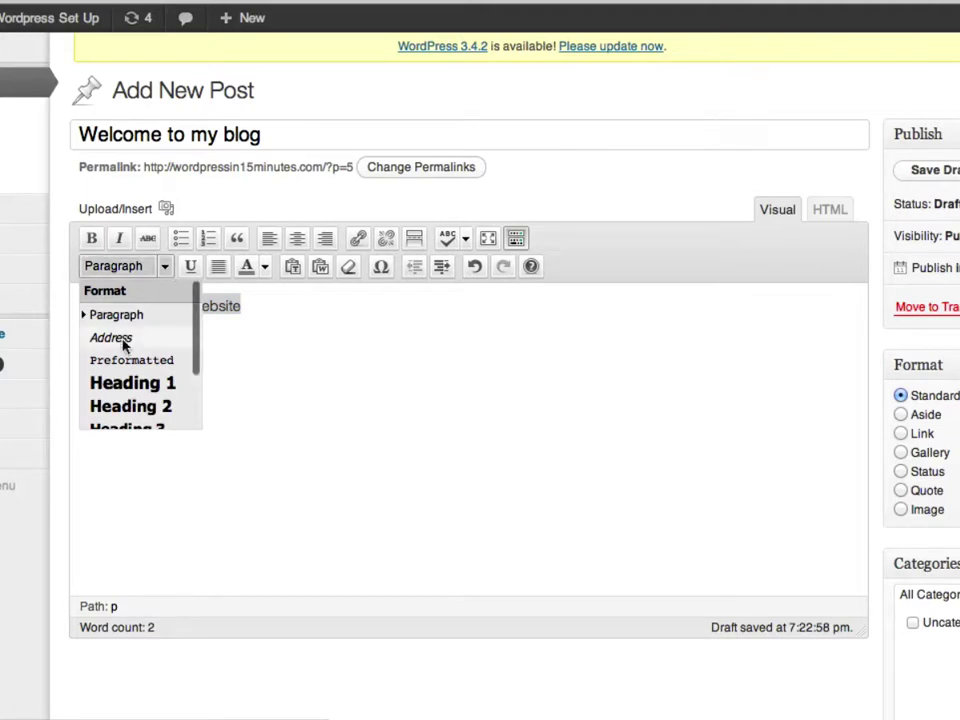
pyautogui.click(122, 384)
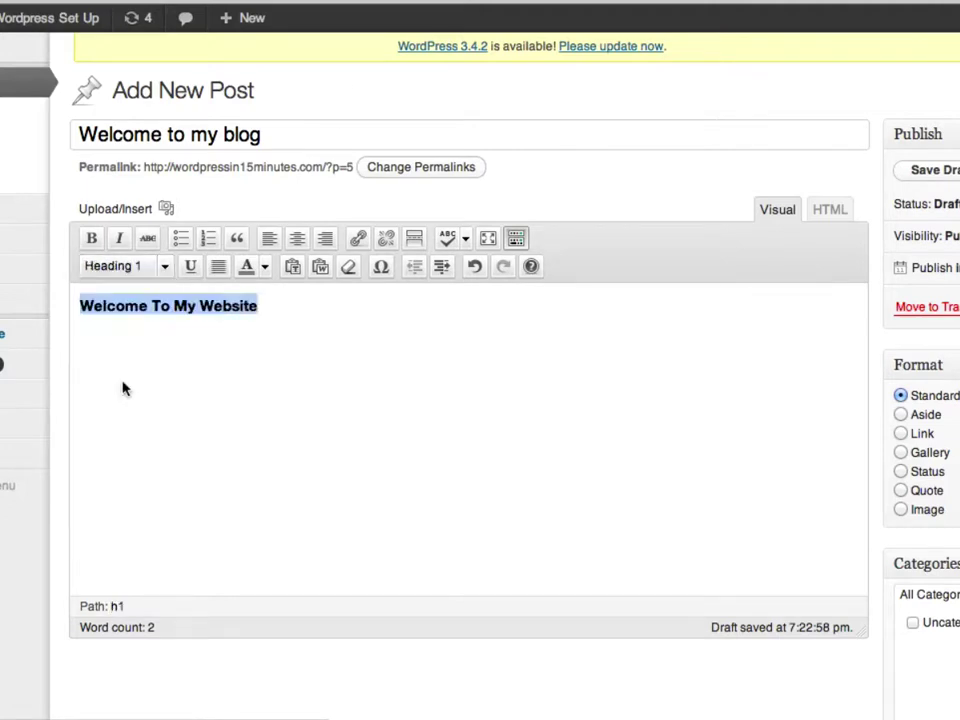
pyautogui.click(303, 299)
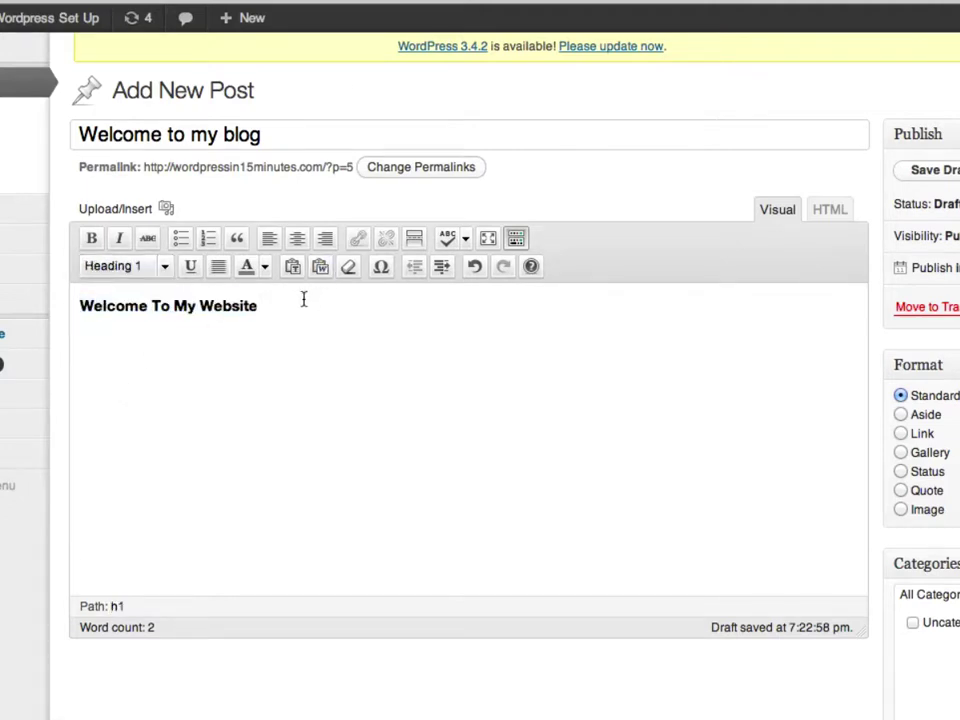
# - Add the paragraph 'This is my first blog post and I am really excited.', save and preview the draft
pyautogui.press('Return')
pyautogui.write('This is my fir')
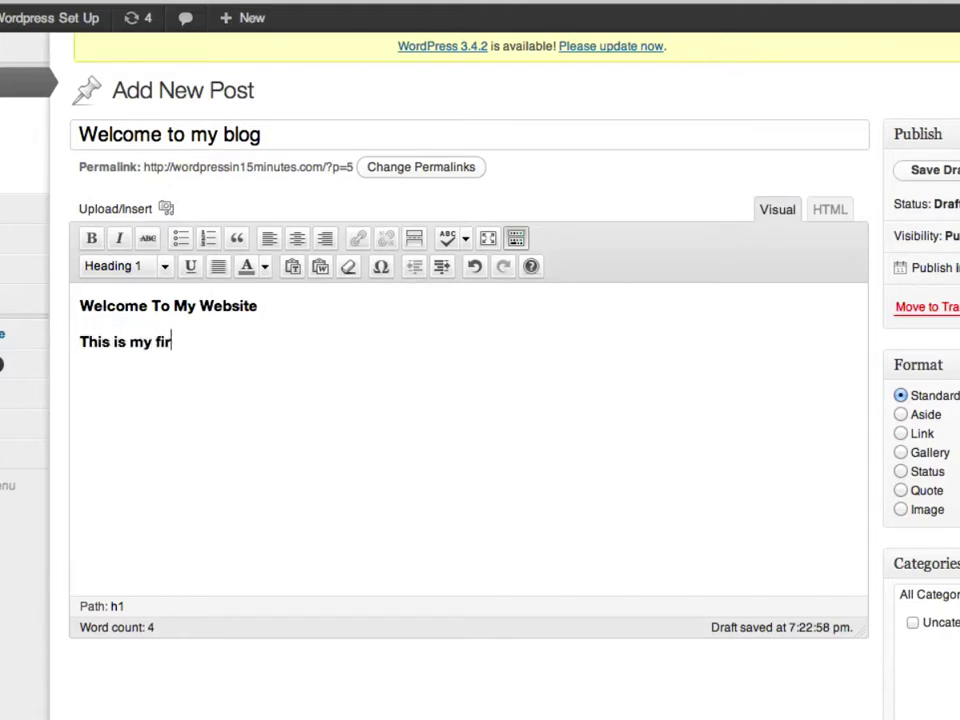
pyautogui.write('st blog post and I am')
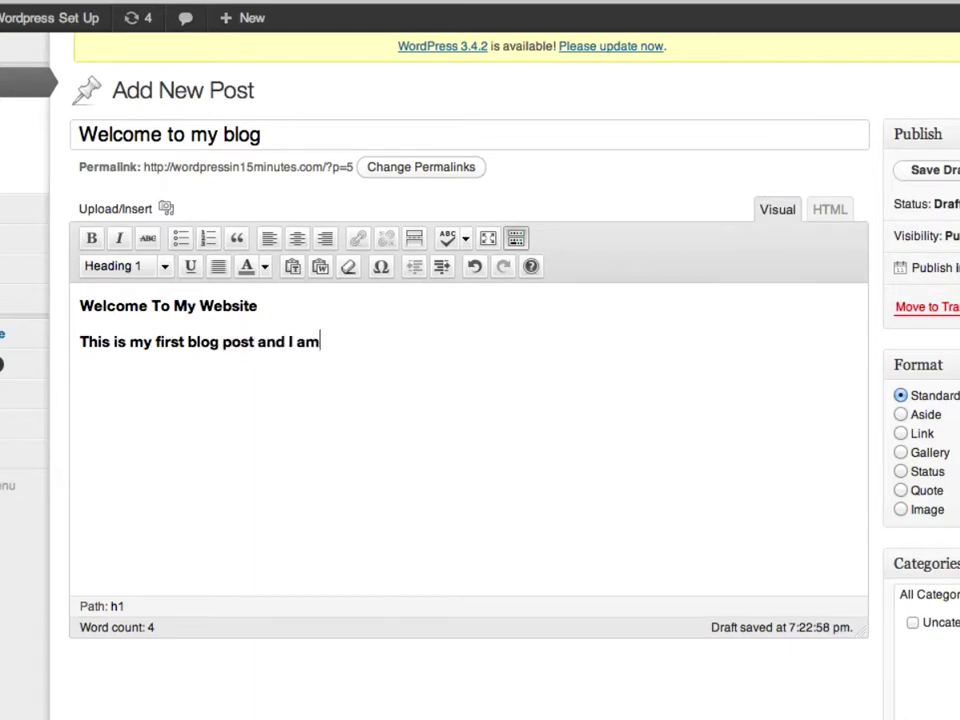
pyautogui.write(' really excited.')
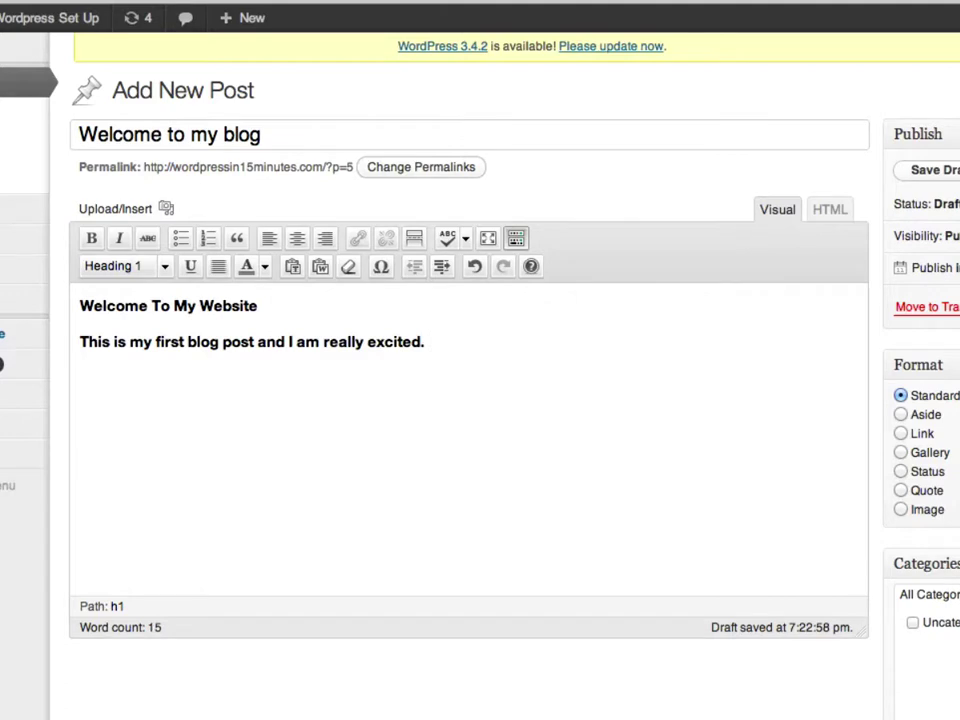
pyautogui.tripleClick(266, 342)
pyautogui.click(165, 267)
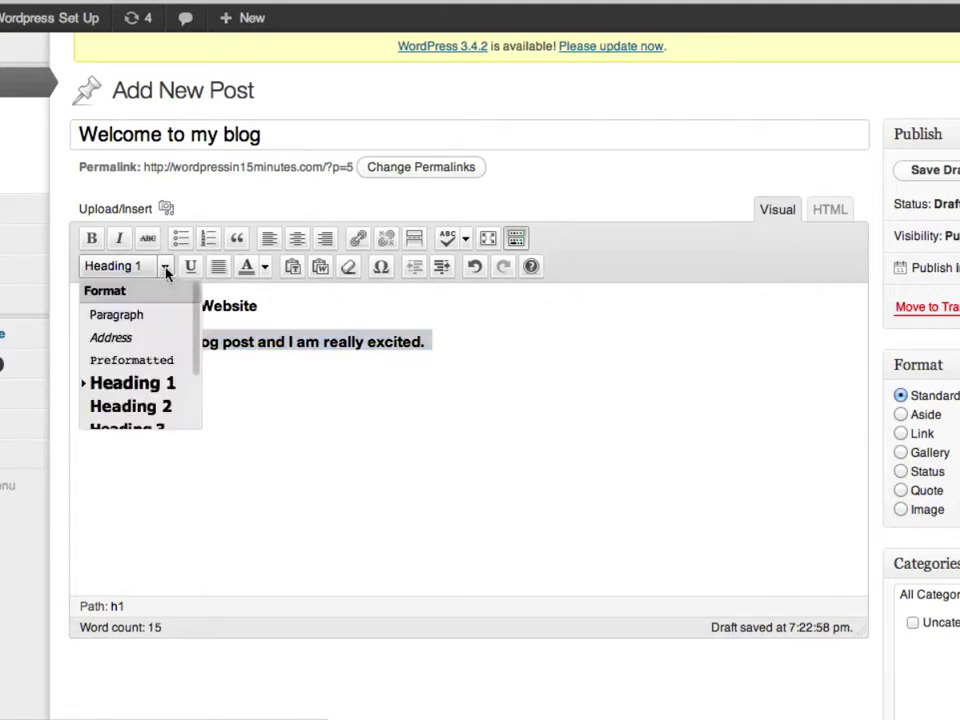
pyautogui.click(133, 314)
pyautogui.click(462, 332)
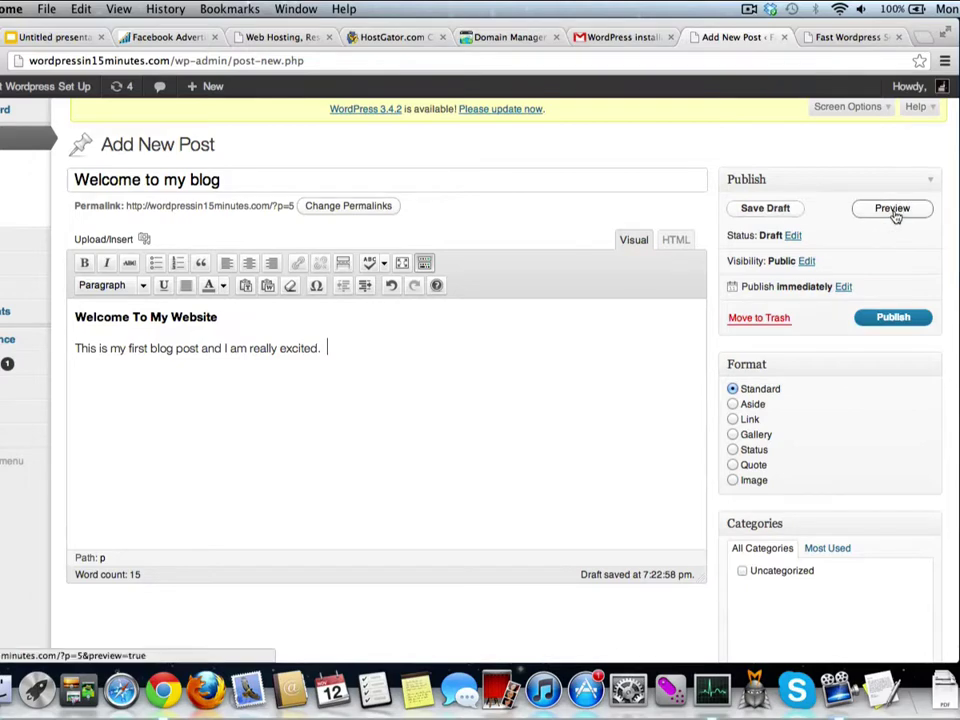
pyautogui.click(770, 214)
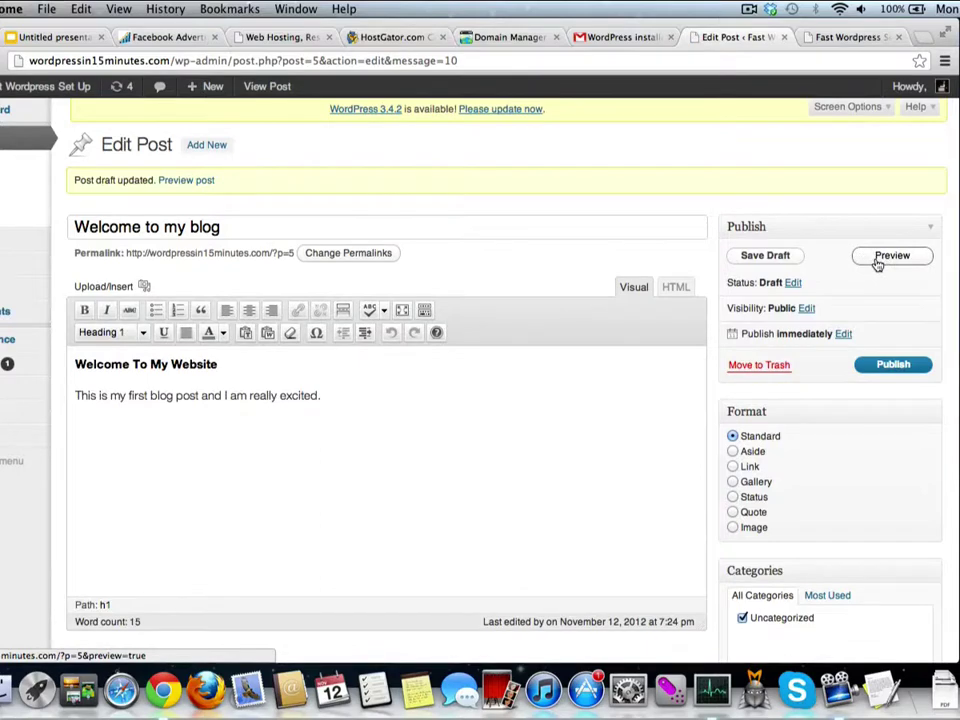
pyautogui.click(880, 264)
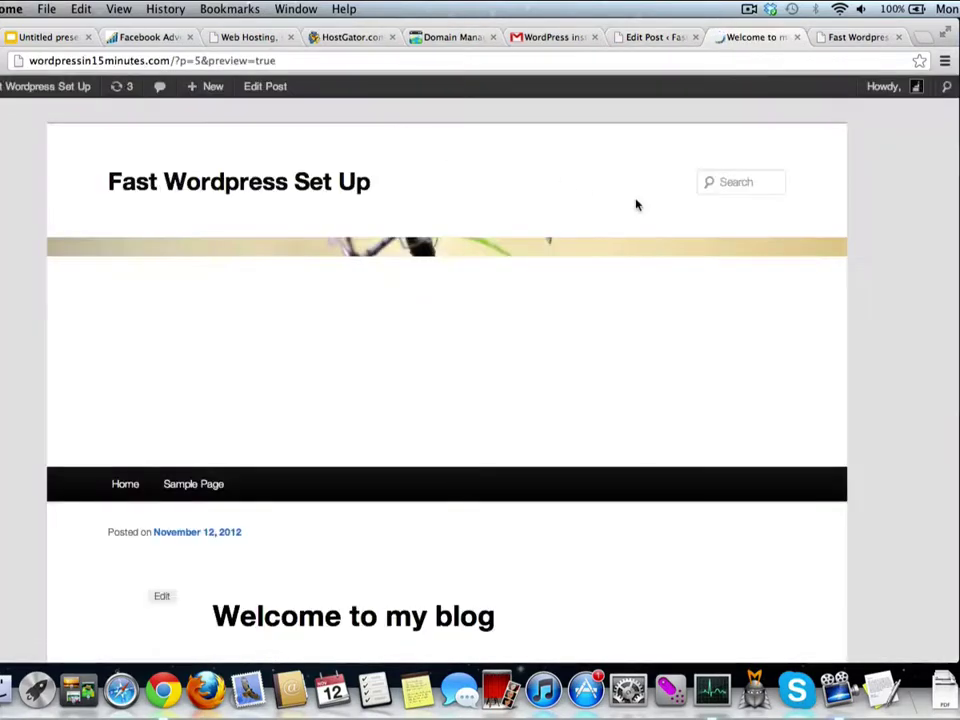
# - Check the draft preview, publish 'Welcome to my blog', then review the published post
pyautogui.scroll(-3, 699, 215)
pyautogui.scroll(-4, 699, 215)
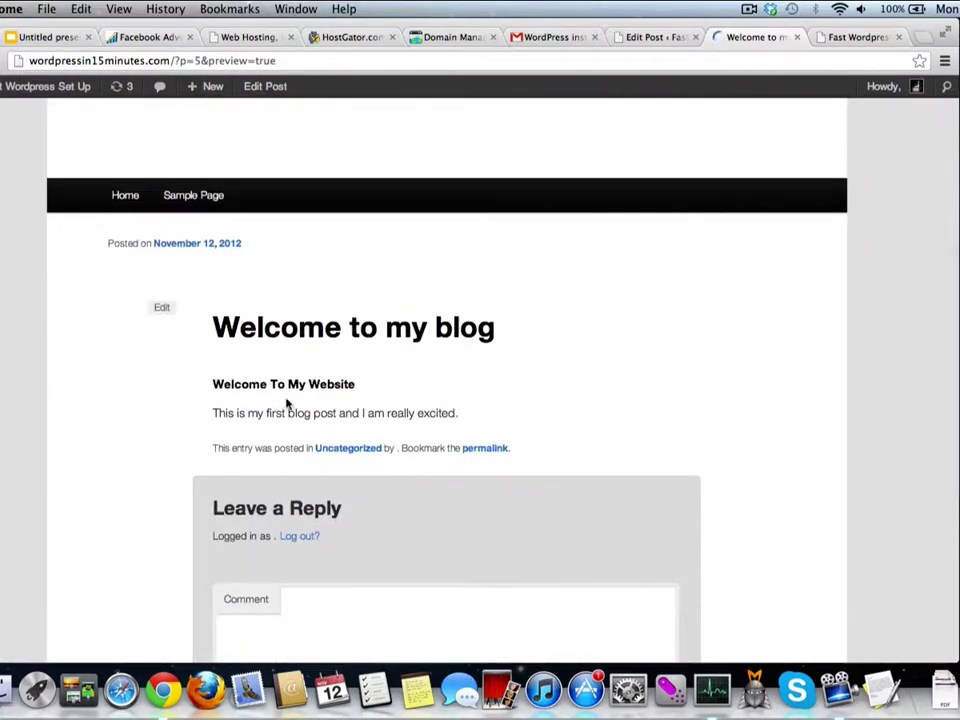
pyautogui.scroll(3, 575, 266)
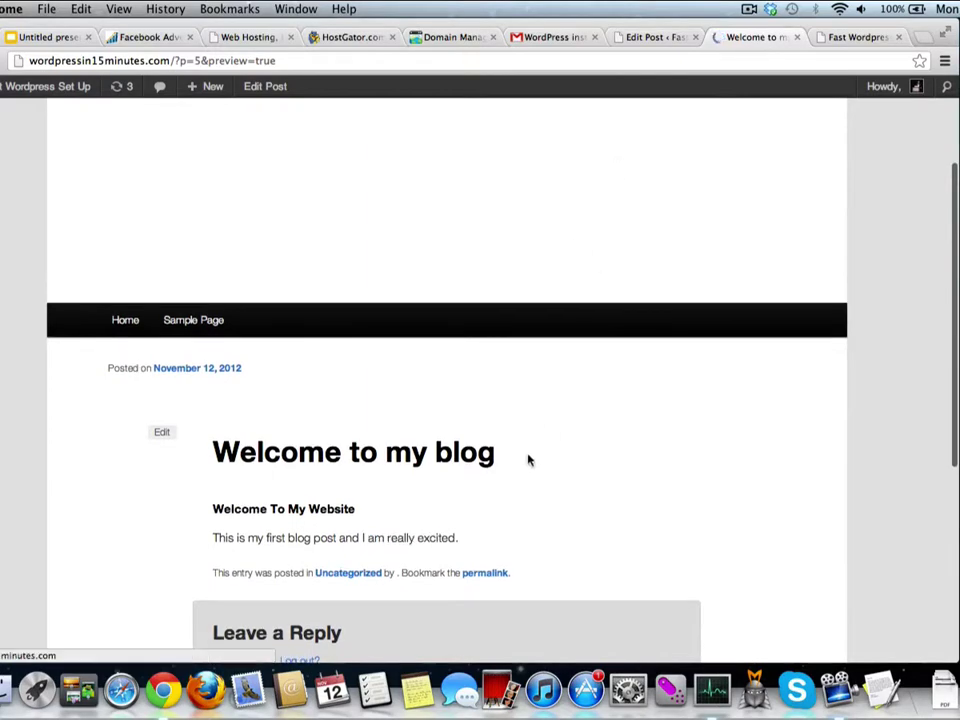
pyautogui.scroll(-2, 525, 463)
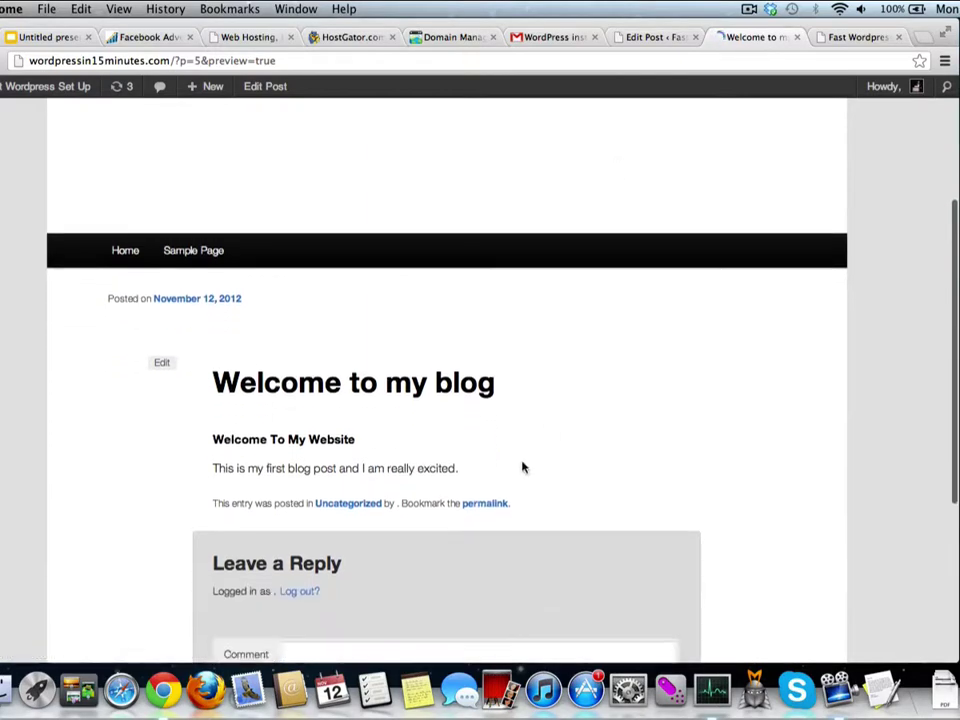
pyautogui.click(649, 37)
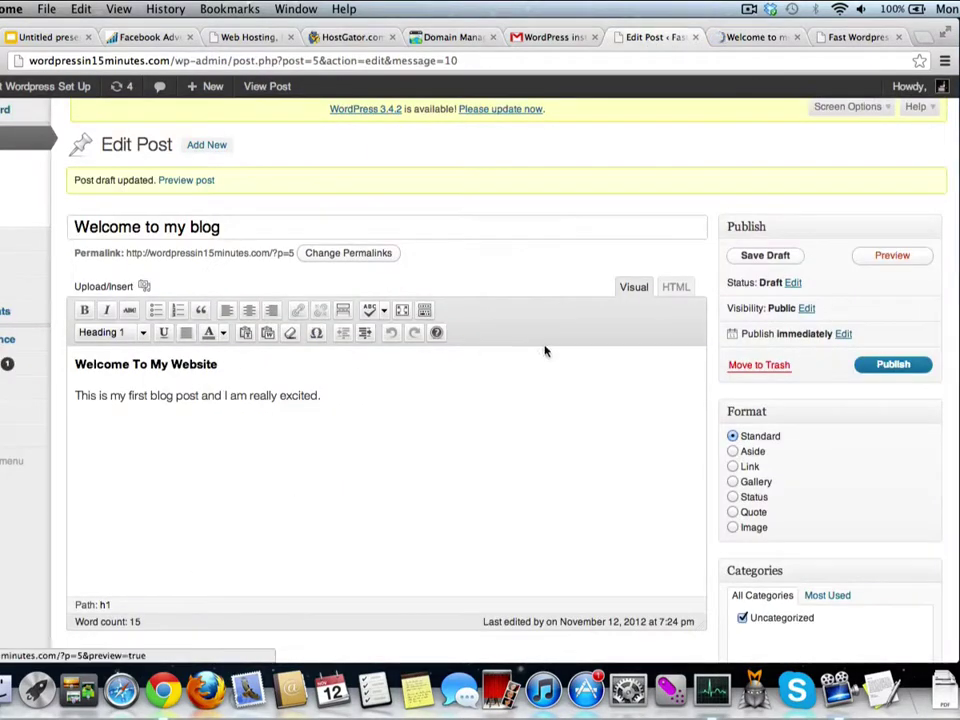
pyautogui.click(908, 369)
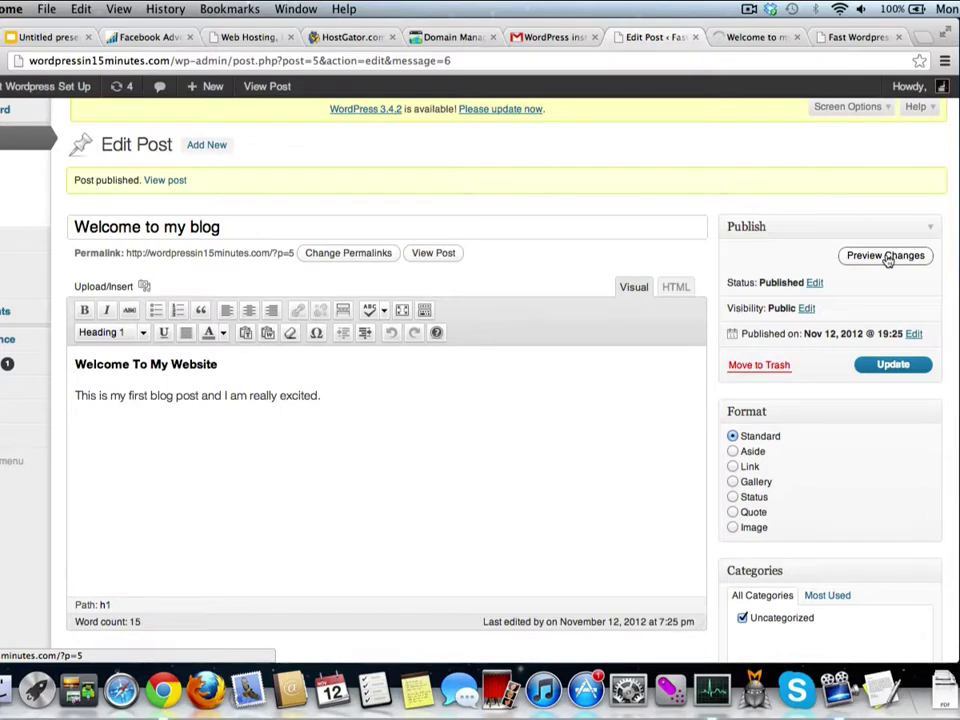
pyautogui.click(764, 42)
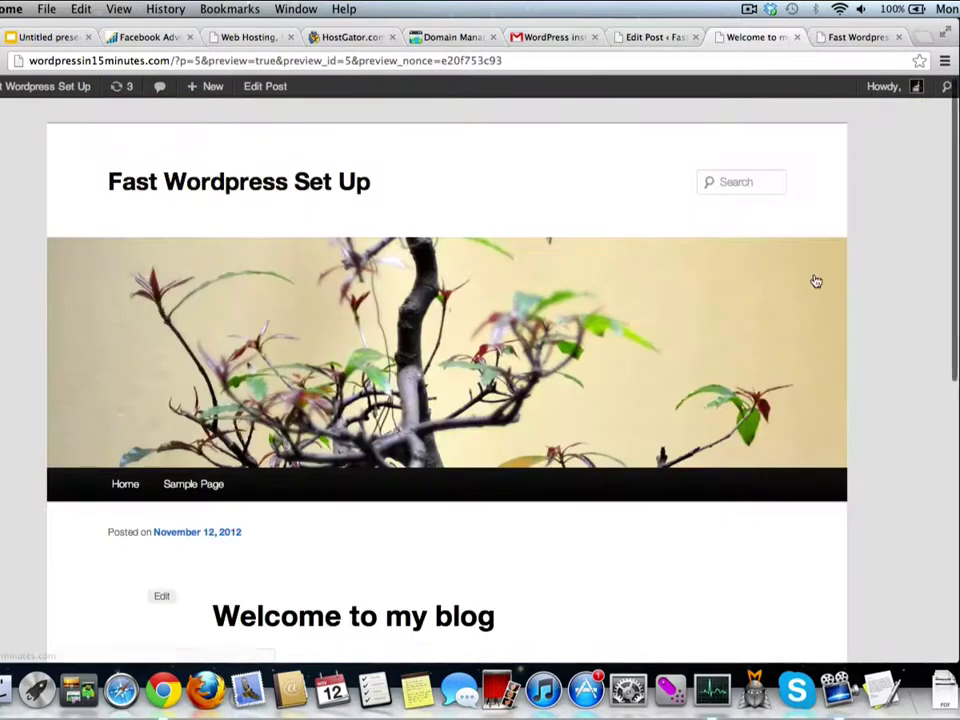
pyautogui.scroll(-3, 814, 279)
pyautogui.scroll(-5, 814, 280)
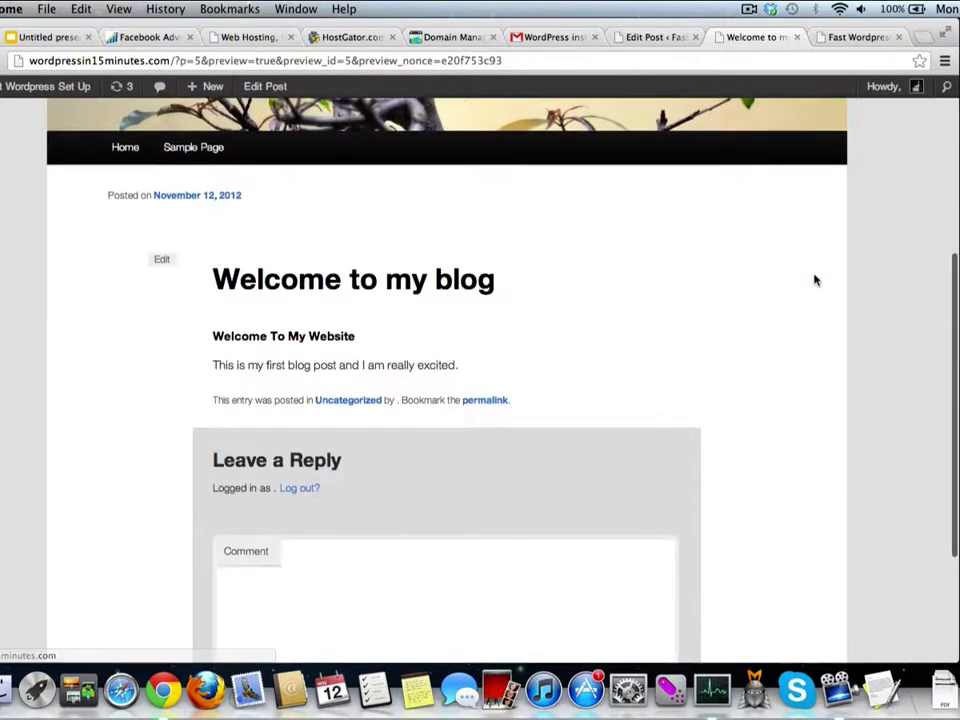
pyautogui.scroll(8, 814, 280)
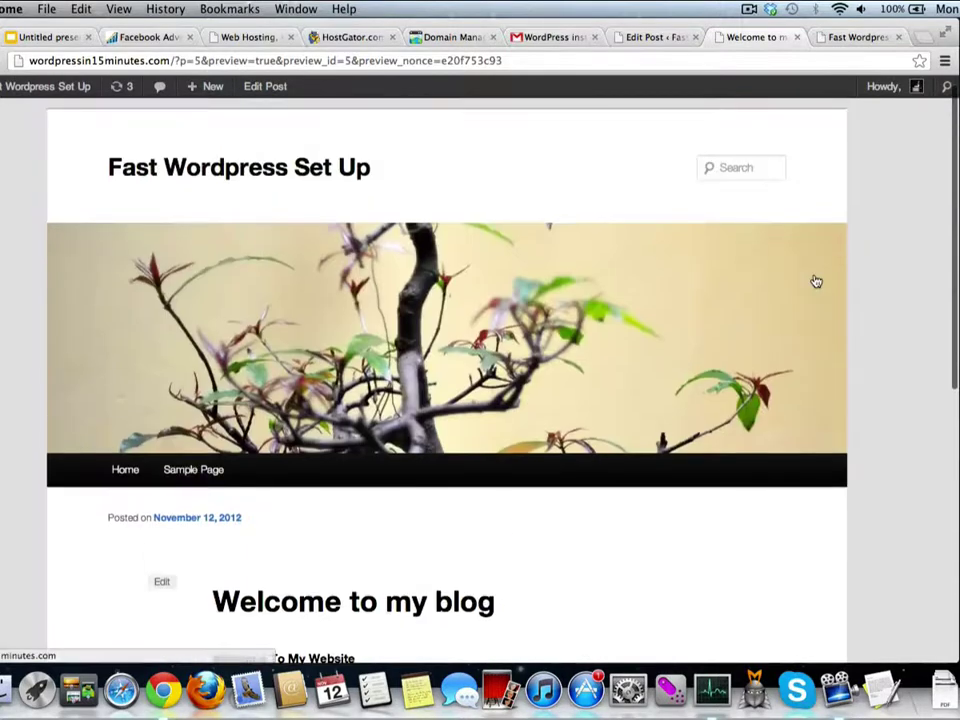
pyautogui.click(656, 40)
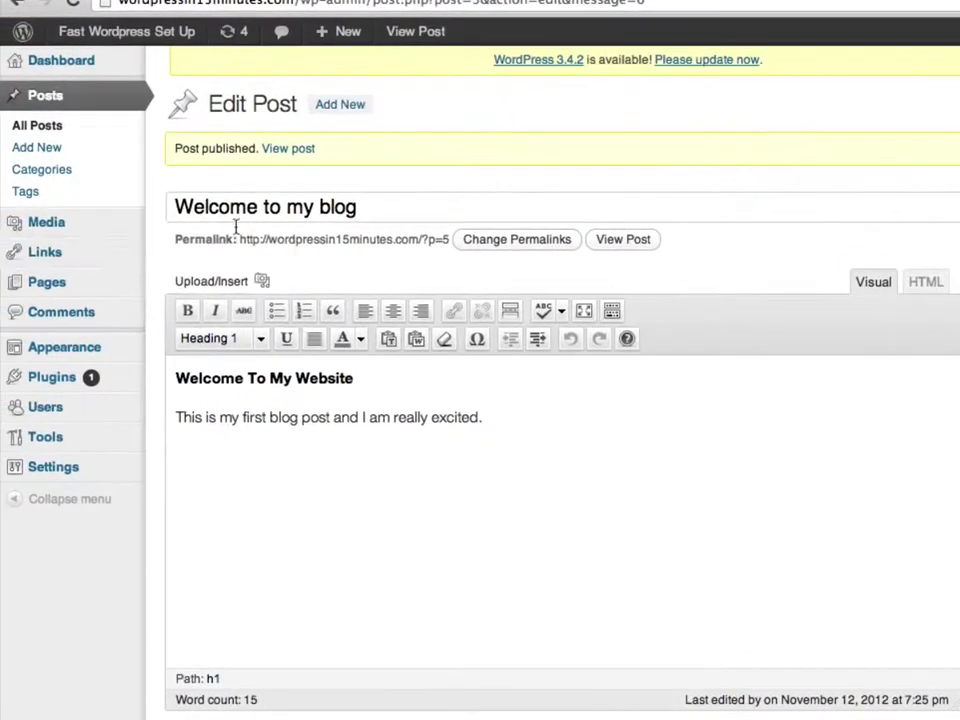
# - Switch the blog's permalinks to the Post name structure (/%postname%/) and save
pyautogui.moveTo(60, 476)
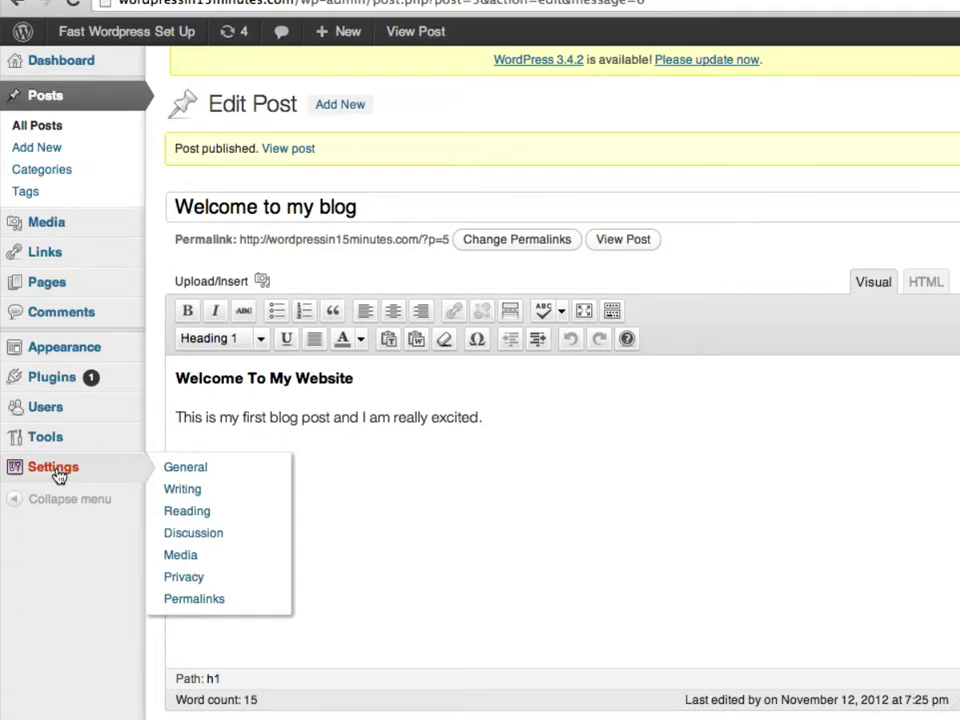
pyautogui.click(196, 492)
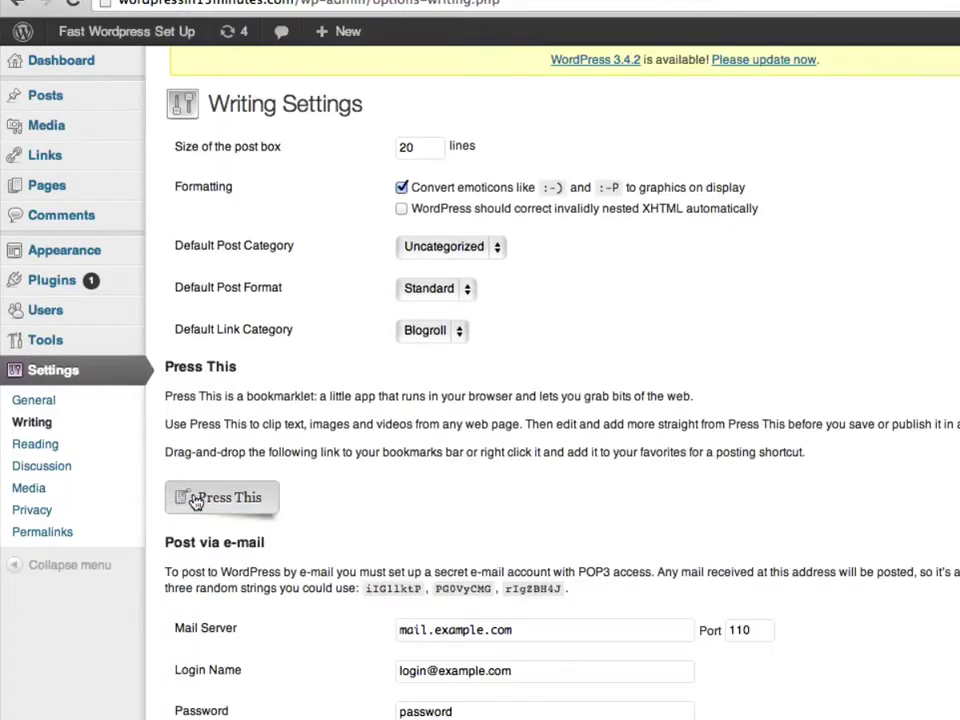
pyautogui.click(40, 446)
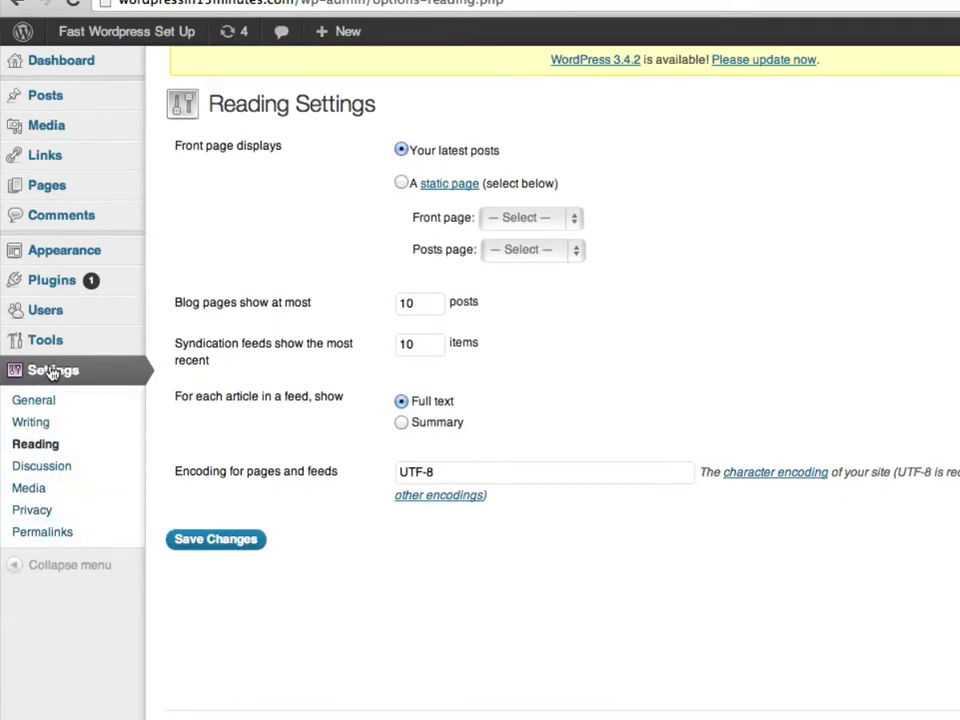
pyautogui.click(39, 535)
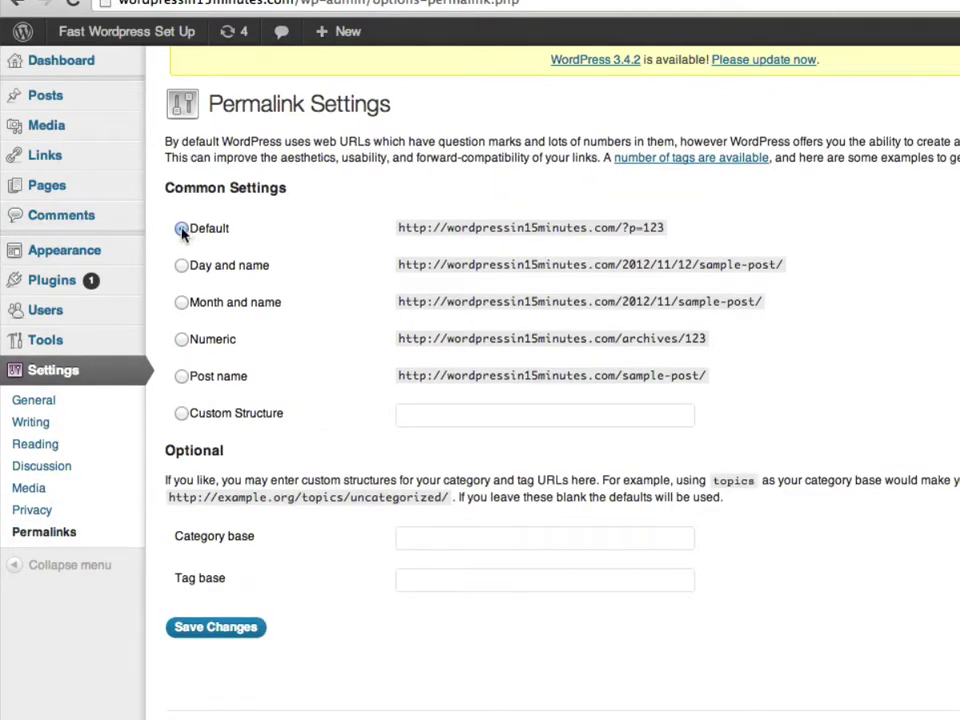
pyautogui.click(181, 376)
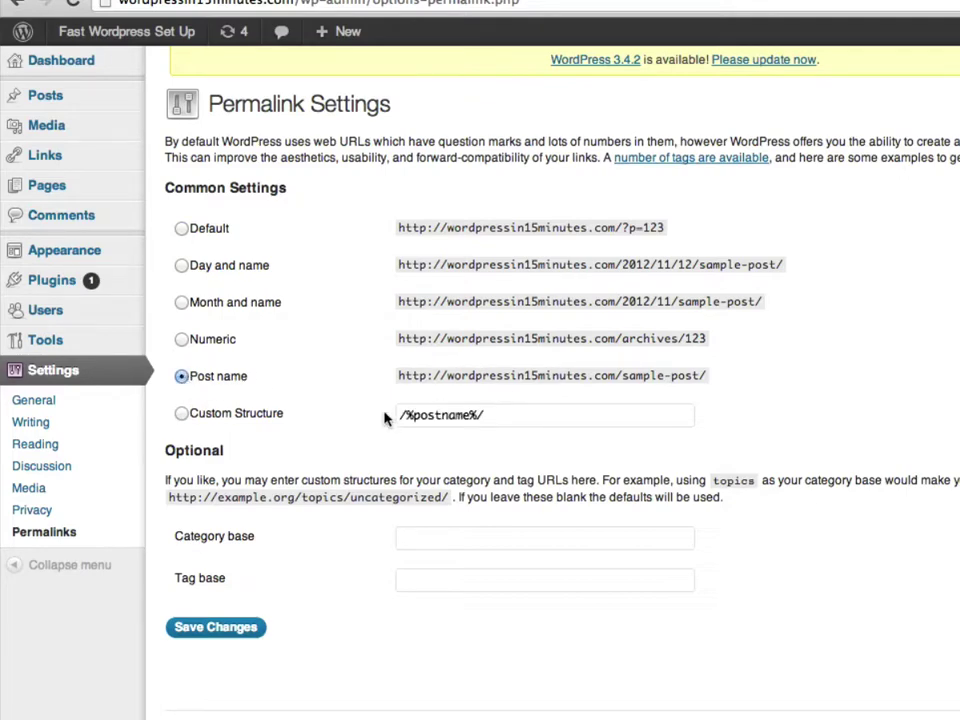
pyautogui.click(210, 628)
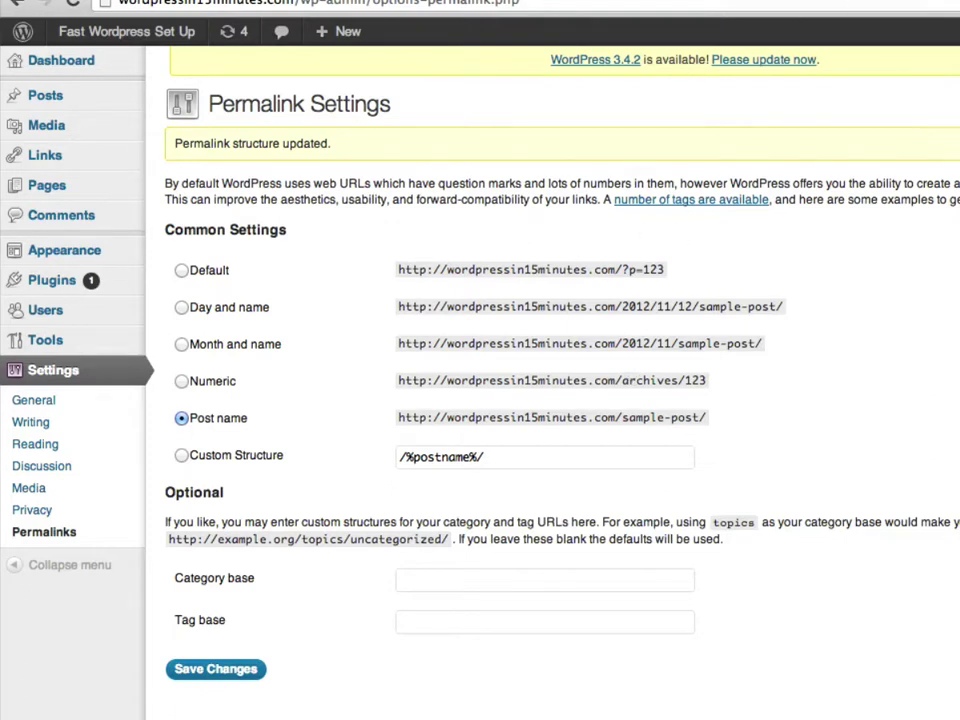
# - Open the 'Welcome to my blog' post for editing from All Posts
pyautogui.moveTo(75, 107)
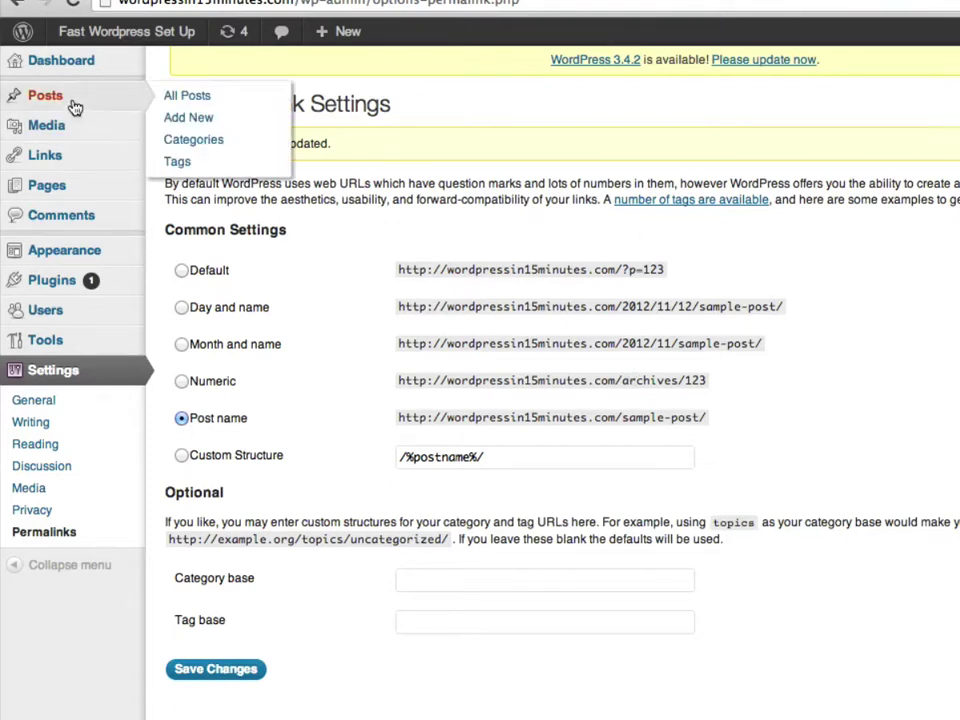
pyautogui.click(188, 100)
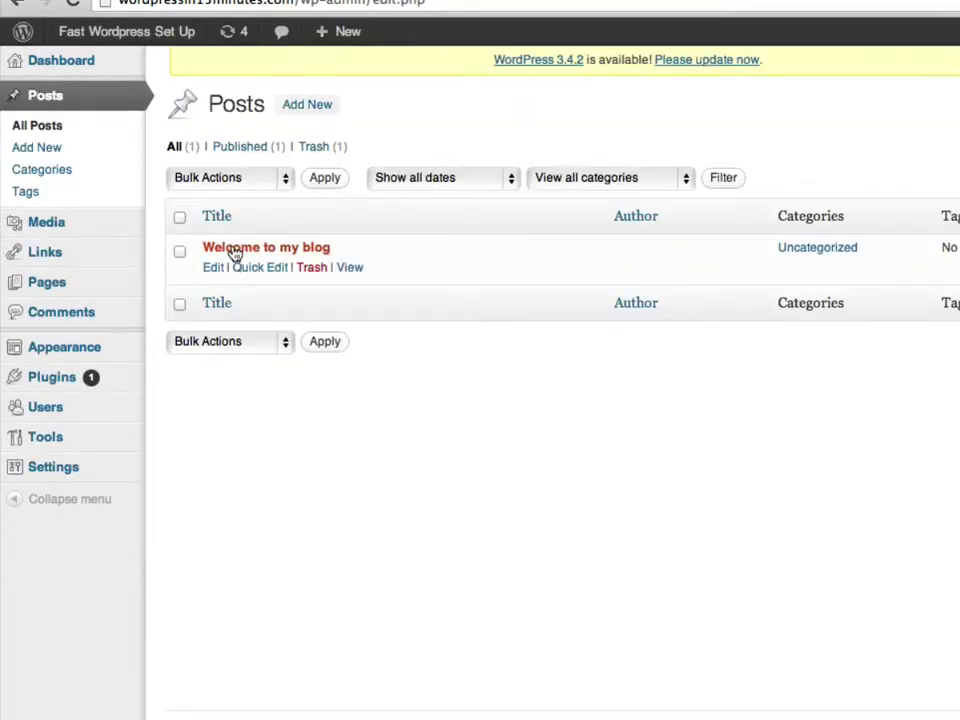
pyautogui.click(233, 249)
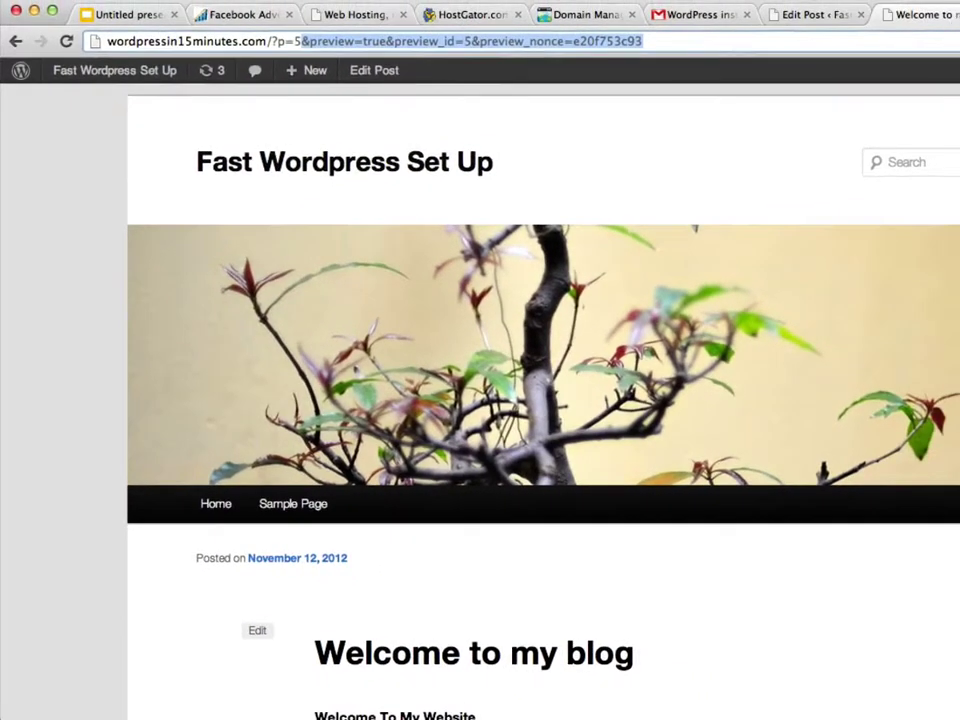
# - Confirm the live post loads at /welcome-to-my-blog/, then return to the post editor
pyautogui.click(810, 15)
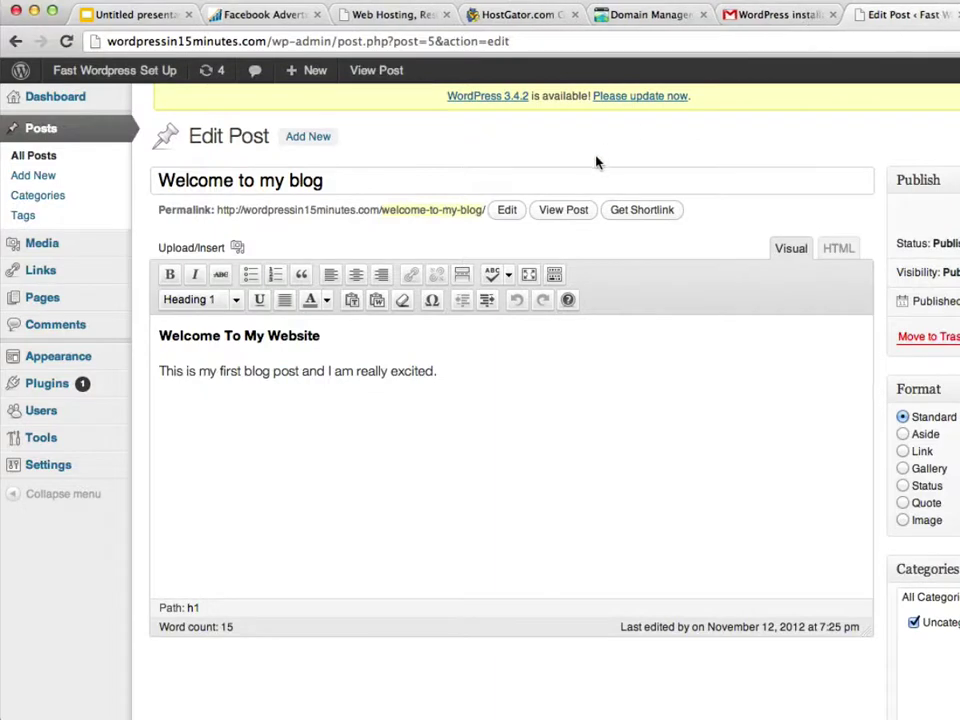
pyautogui.click(583, 211)
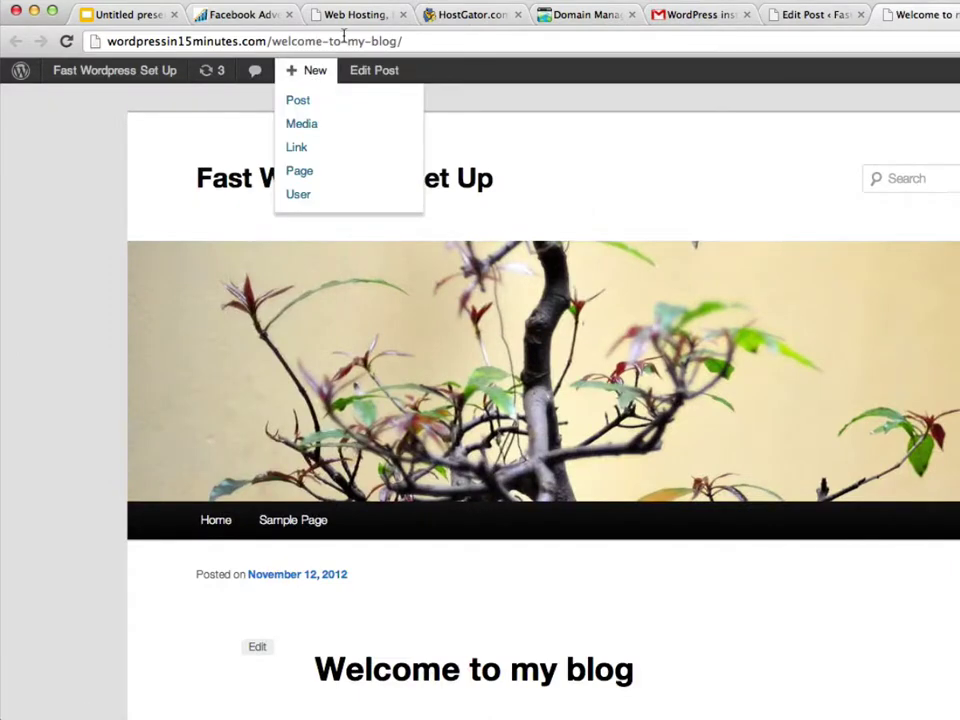
pyautogui.click(800, 15)
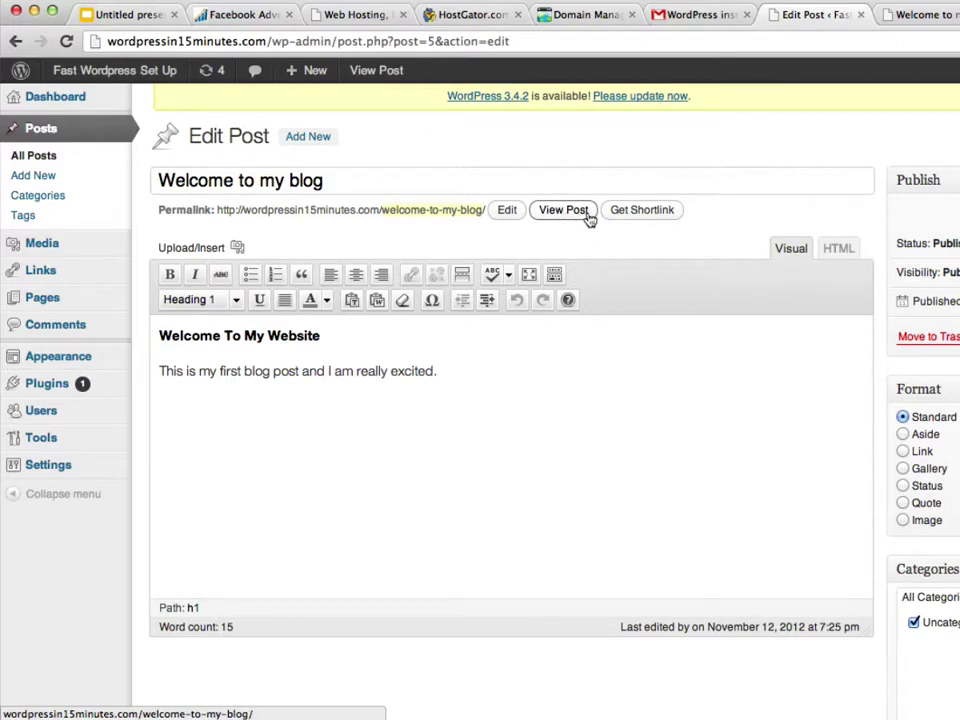
# - Colour the post's first-post sentence red, leaving the Welcome To My Website heading black
pyautogui.scroll(-2, 789, 369)
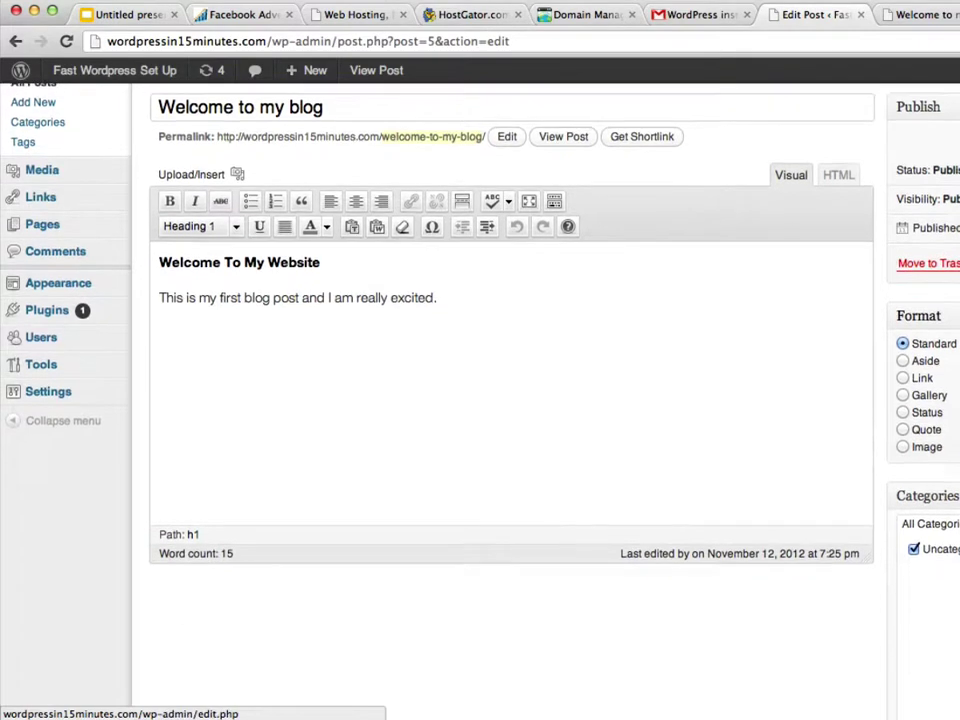
pyautogui.moveTo(449, 300); pyautogui.dragTo(129, 300)
pyautogui.click(333, 227)
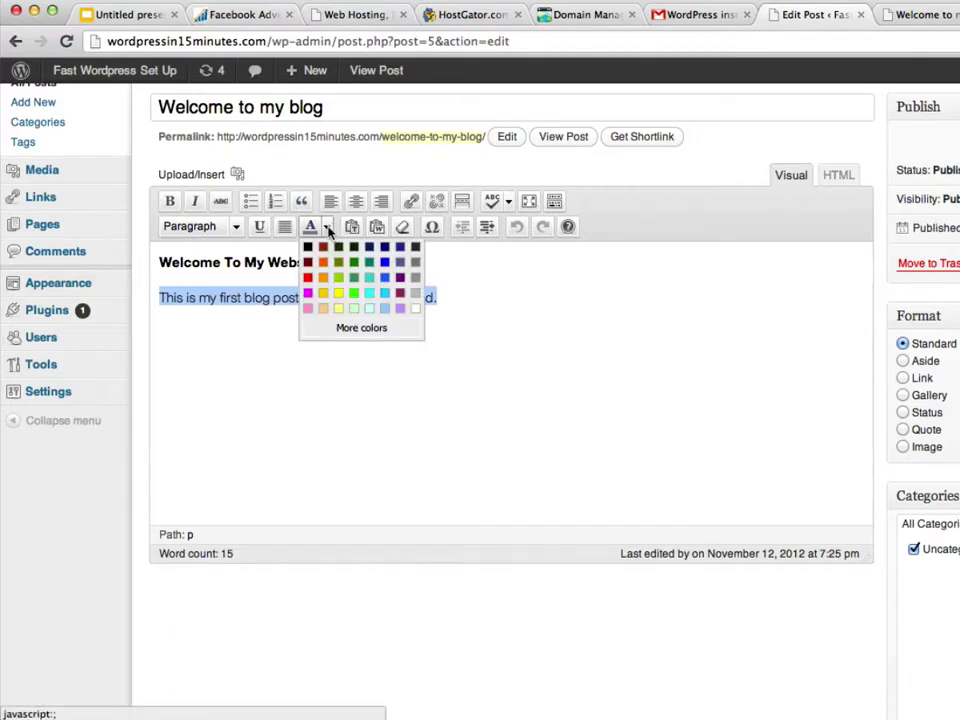
pyautogui.click(307, 278)
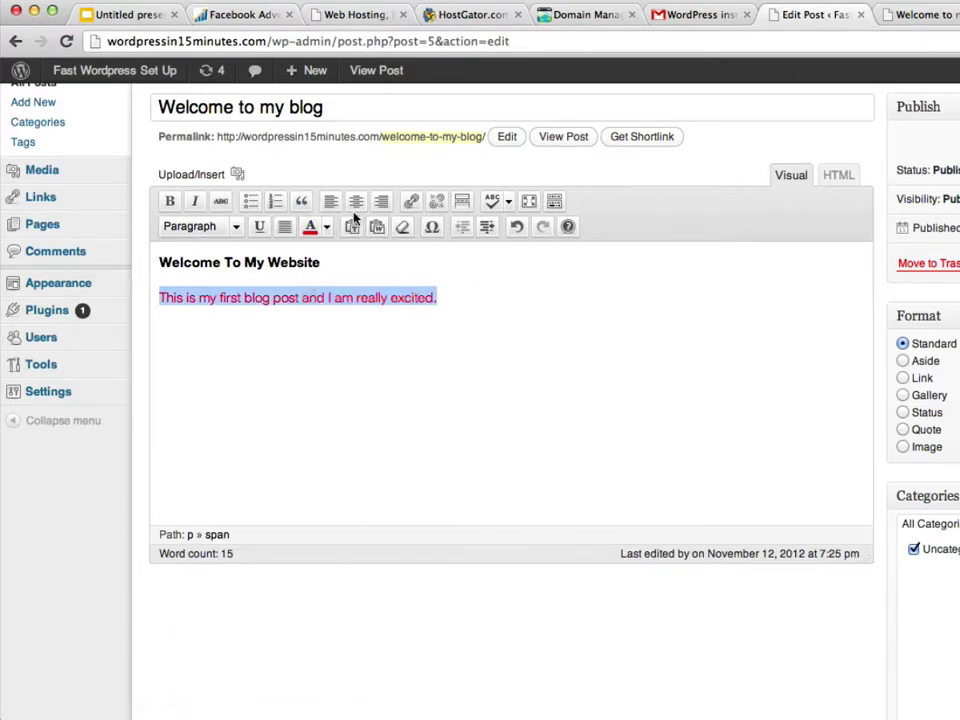
pyautogui.tripleClick(253, 263)
pyautogui.click(263, 295)
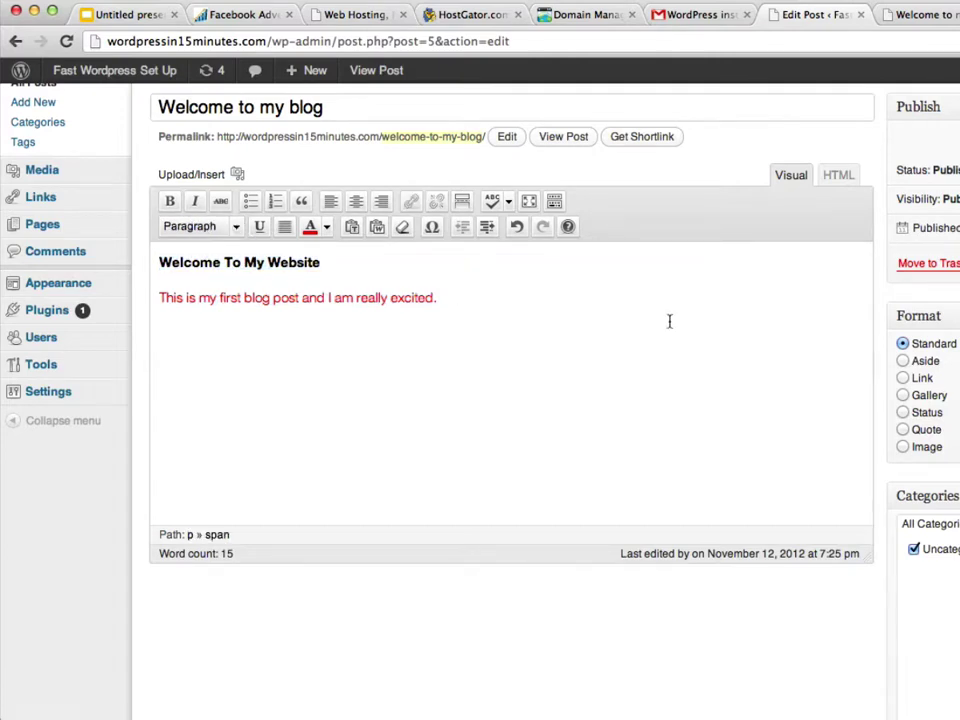
pyautogui.scroll(-2, 669, 321)
pyautogui.scroll(3, 670, 325)
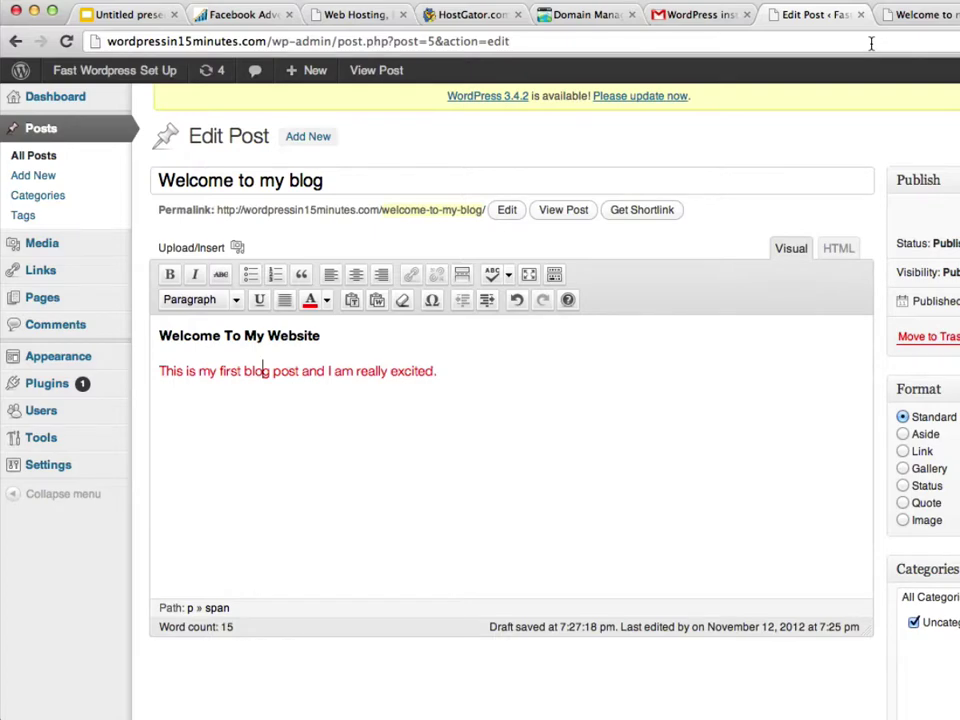
# - From the blog's home page, search Google for 'elegant themes'
pyautogui.click(905, 15)
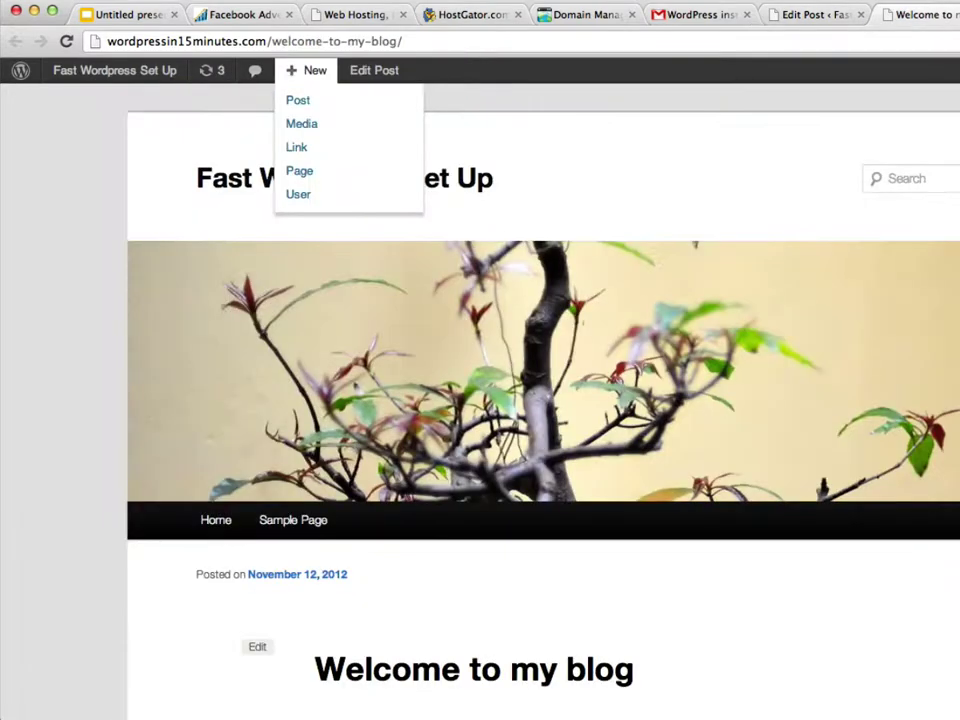
pyautogui.click(115, 70)
pyautogui.press('super+l')
pyautogui.write('woo')
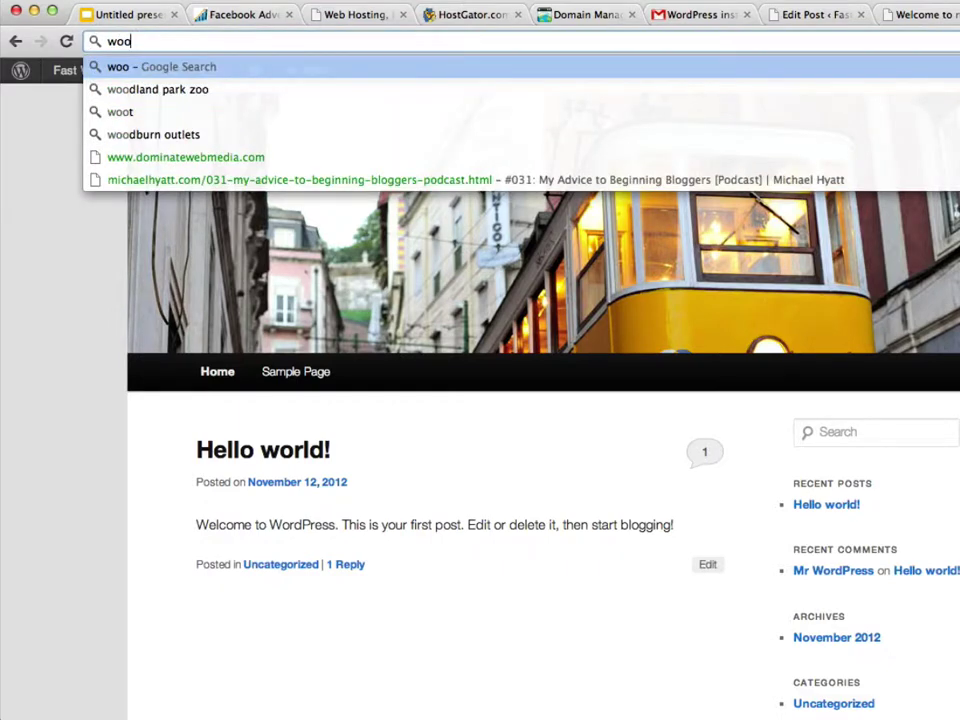
pyautogui.write(' them')
pyautogui.press('BackSpace')
pyautogui.press('BackSpace')
pyautogui.press('BackSpace')
pyautogui.press('BackSpace')
pyautogui.press('BackSpace')
pyautogui.press('BackSpace')
pyautogui.press('BackSpace')
pyautogui.press('BackSpace')
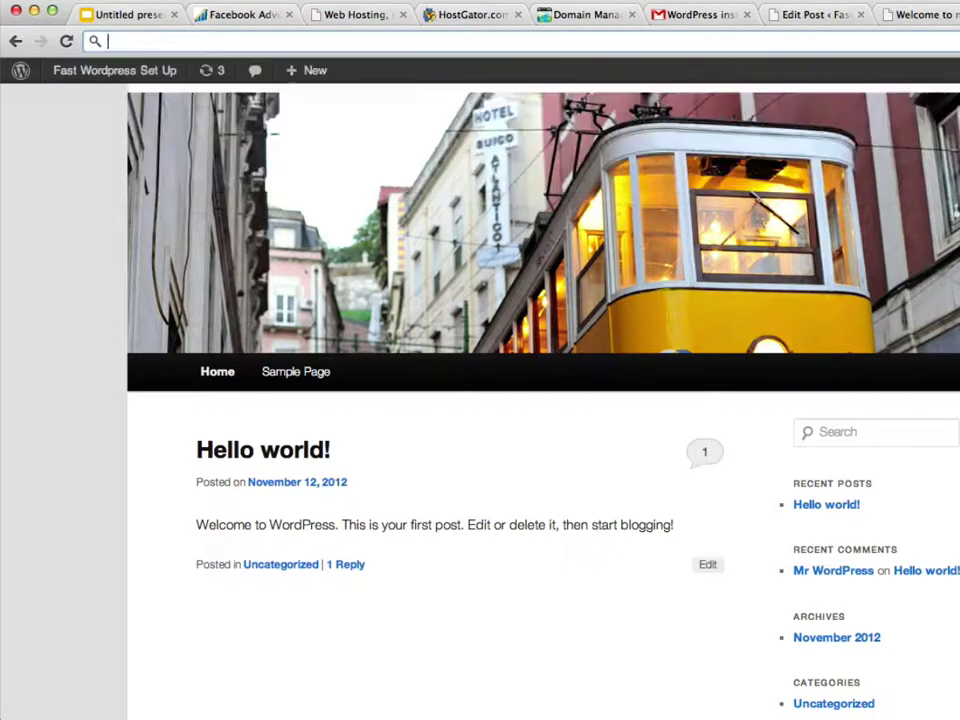
pyautogui.write('elegant the')
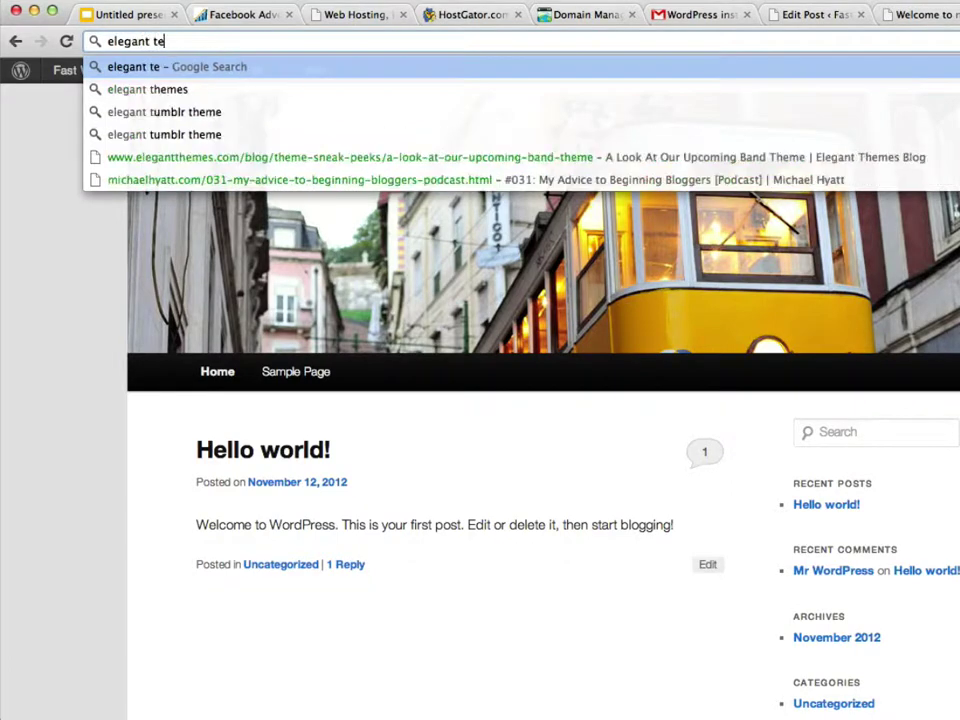
pyautogui.write('mes')
pyautogui.press('BackSpace')
pyautogui.press('BackSpace')
pyautogui.press('BackSpace')
pyautogui.press('BackSpace')
pyautogui.write('hemes')
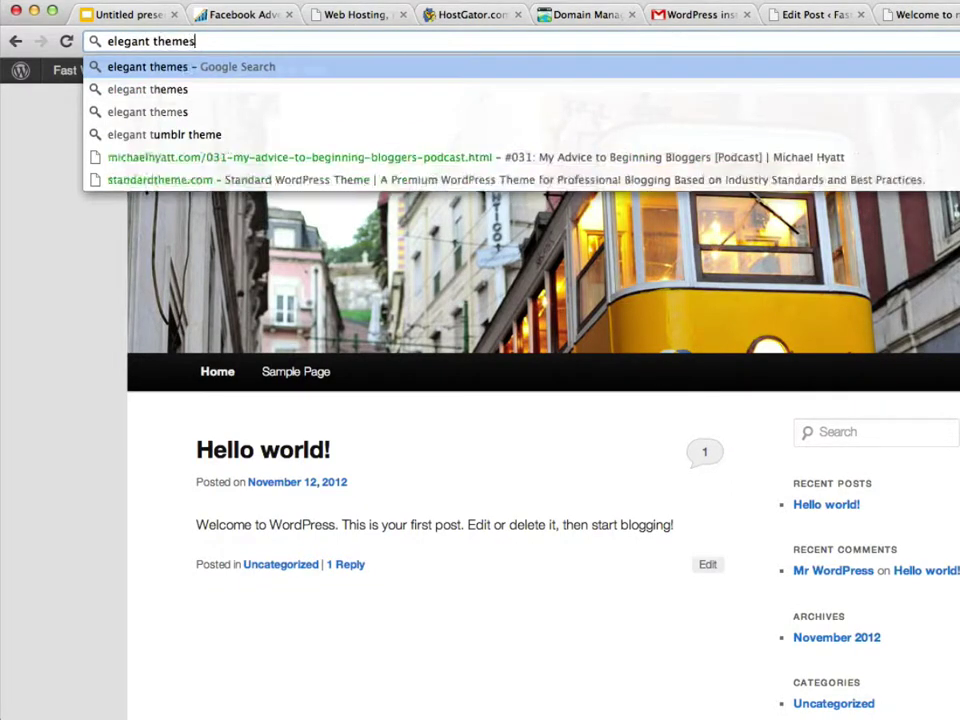
pyautogui.press('Return')
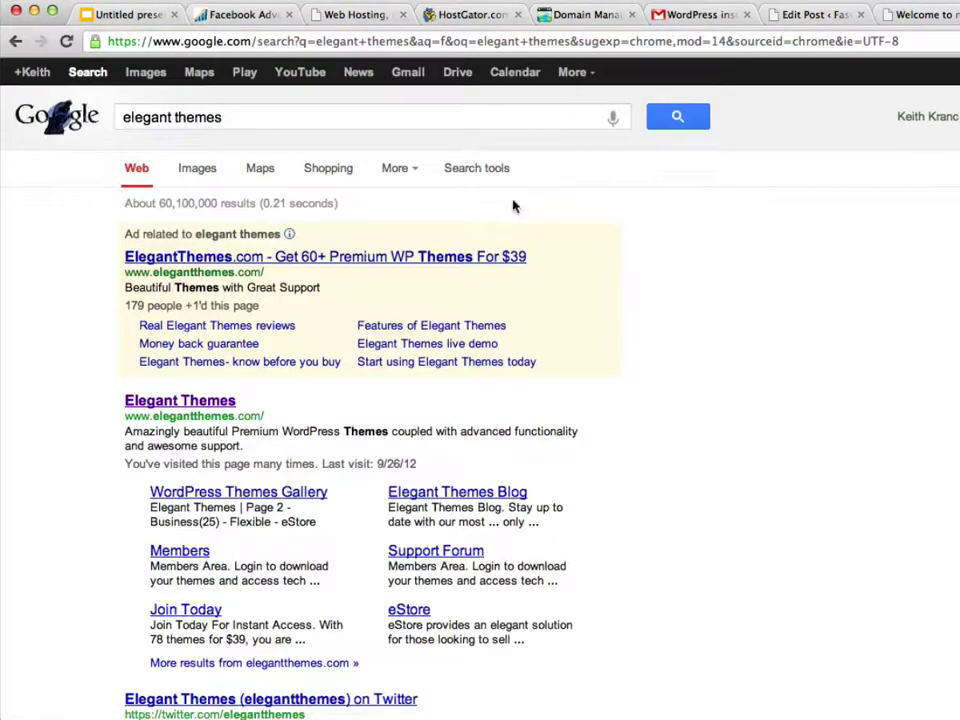
# - Open ElegantThemes.com and go through its themes gallery to the Aggregate theme page
pyautogui.click(446, 259)
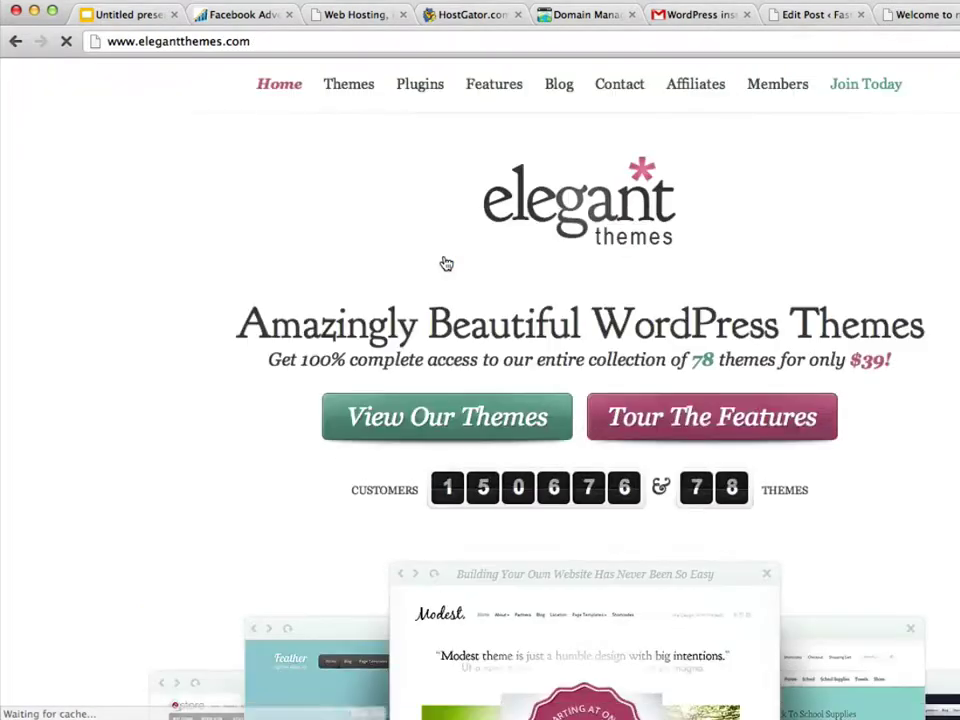
pyautogui.scroll(-3, 445, 262)
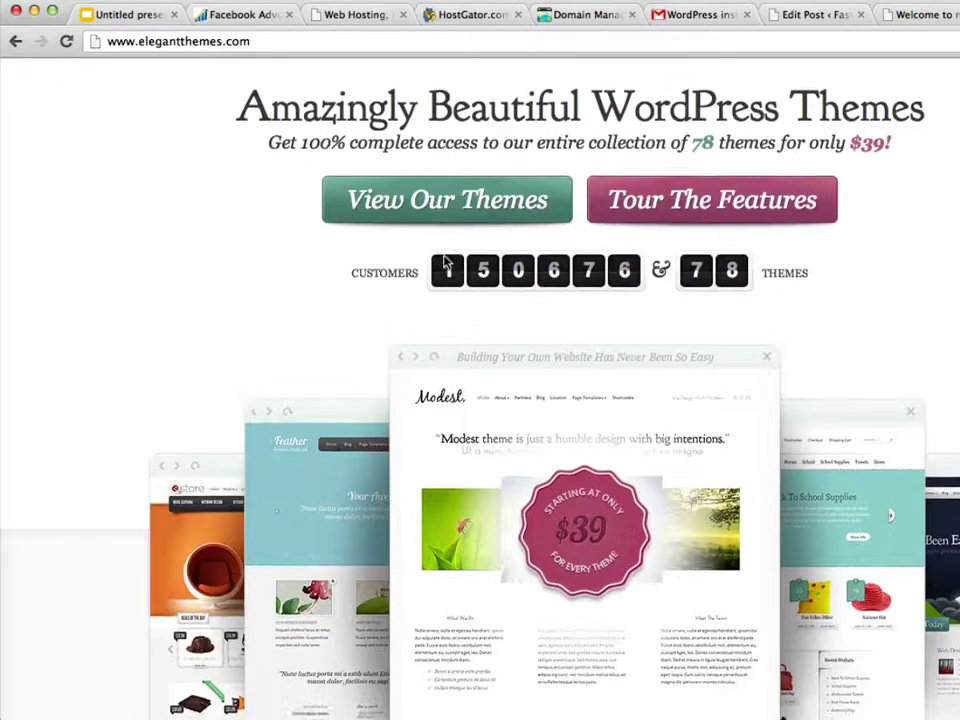
pyautogui.click(484, 201)
pyautogui.scroll(-5, 484, 205)
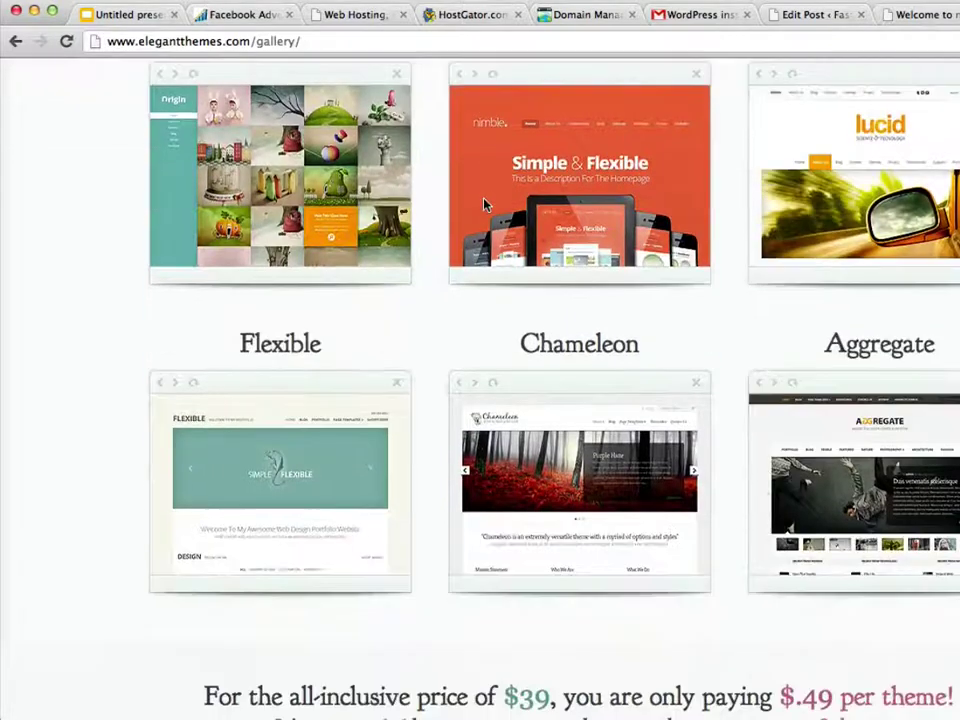
pyautogui.scroll(-3, 484, 205)
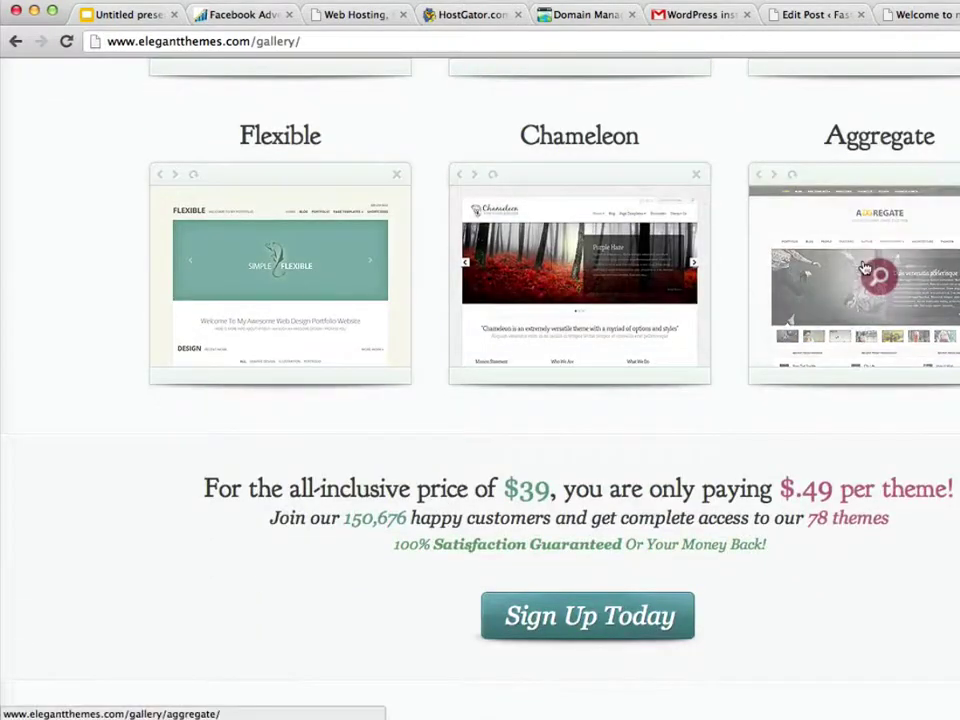
pyautogui.click(864, 268)
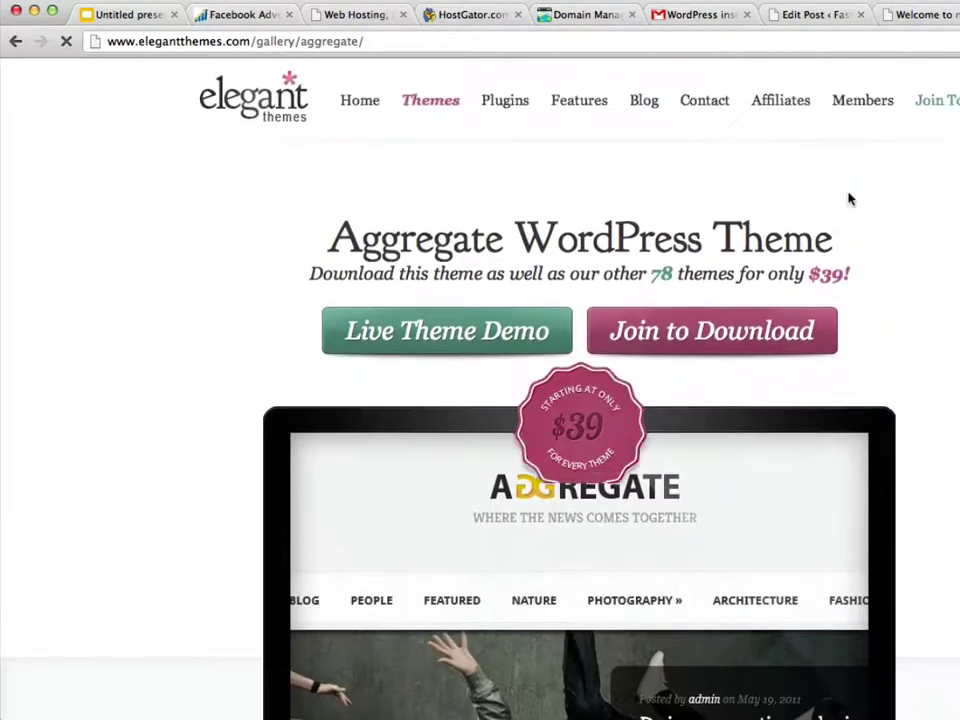
# - Browse two more Aggregate slider previews, then go back to the 'Welcome to my blog' post
pyautogui.scroll(-3, 849, 195)
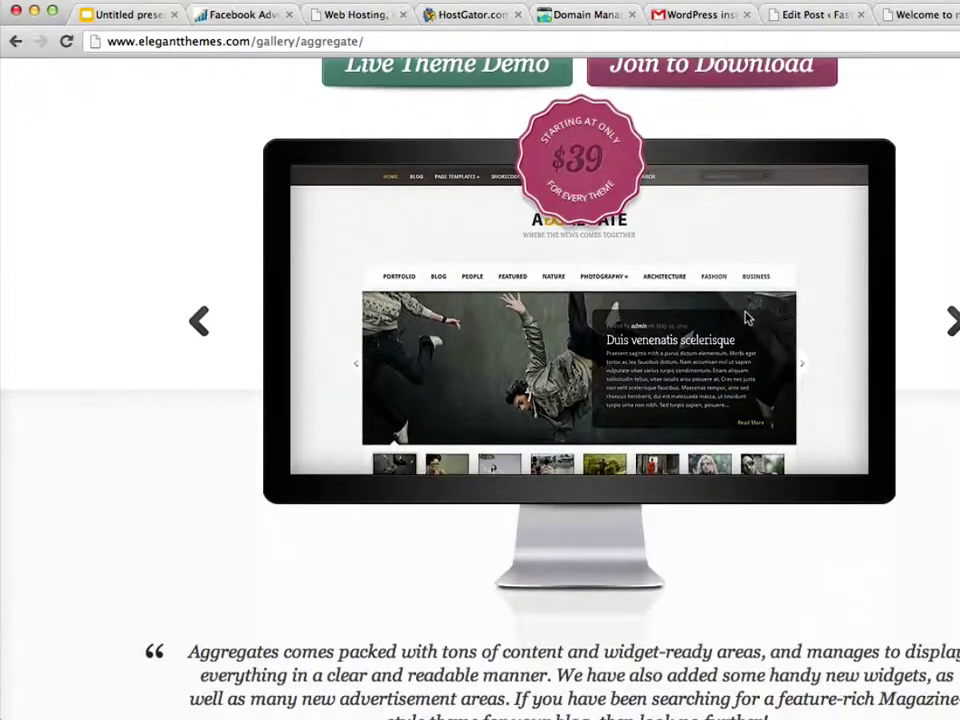
pyautogui.click(953, 322)
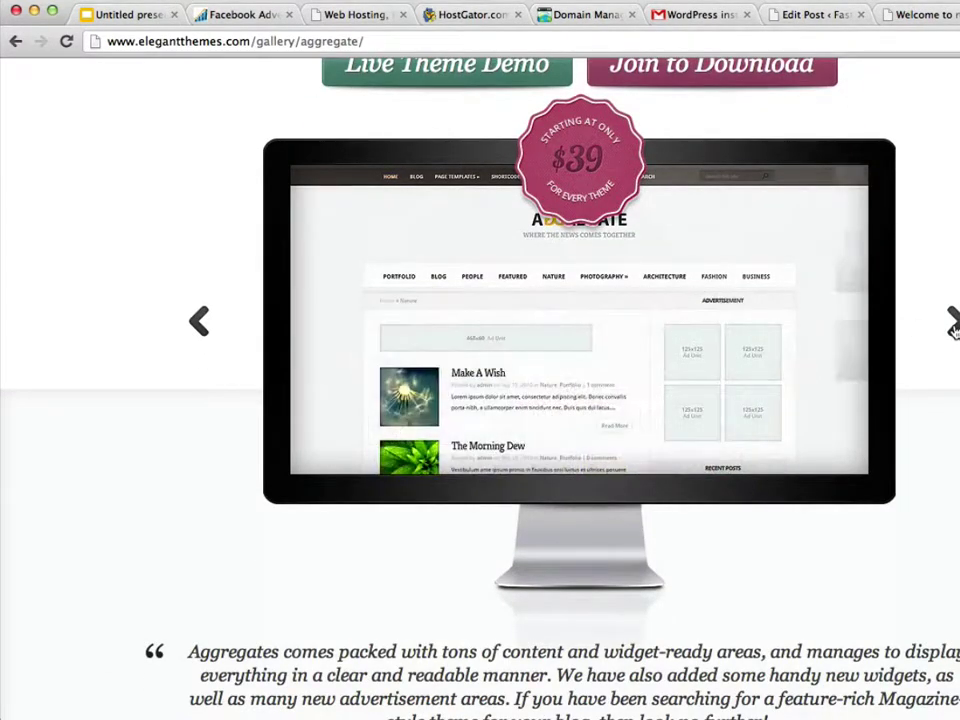
pyautogui.click(953, 322)
pyautogui.scroll(3, 677, 311)
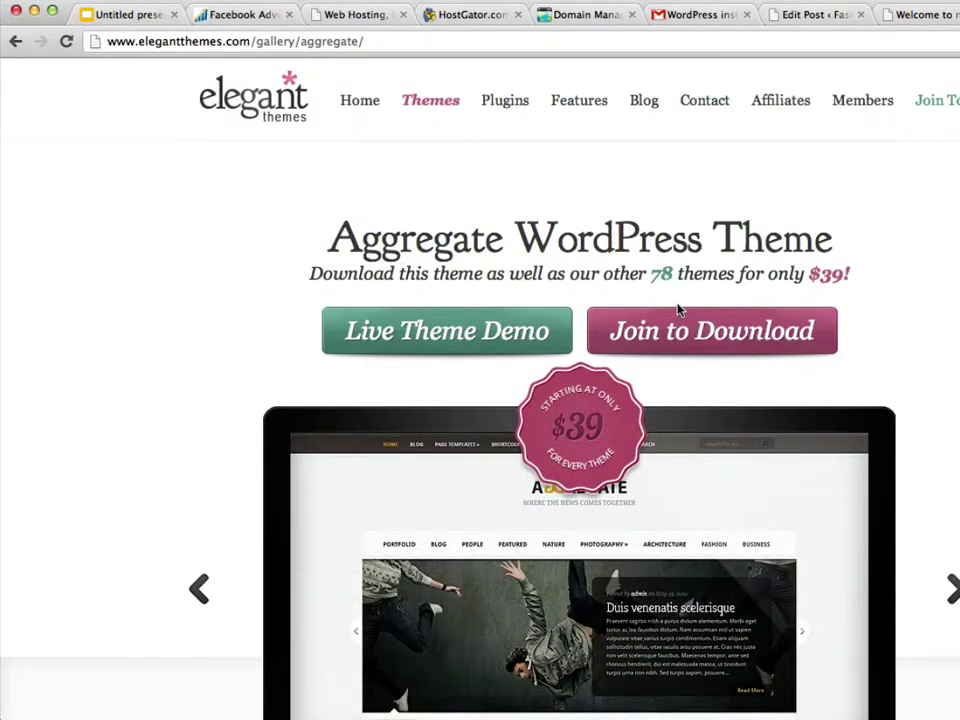
pyautogui.hotkey('ctrl', 'shift', 'Tab')
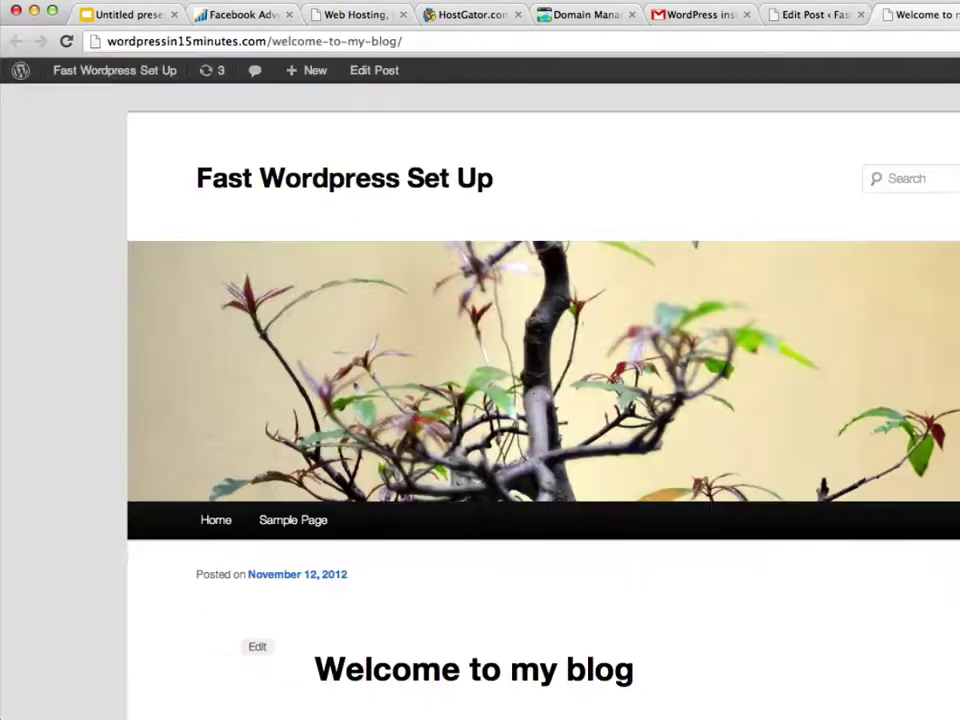